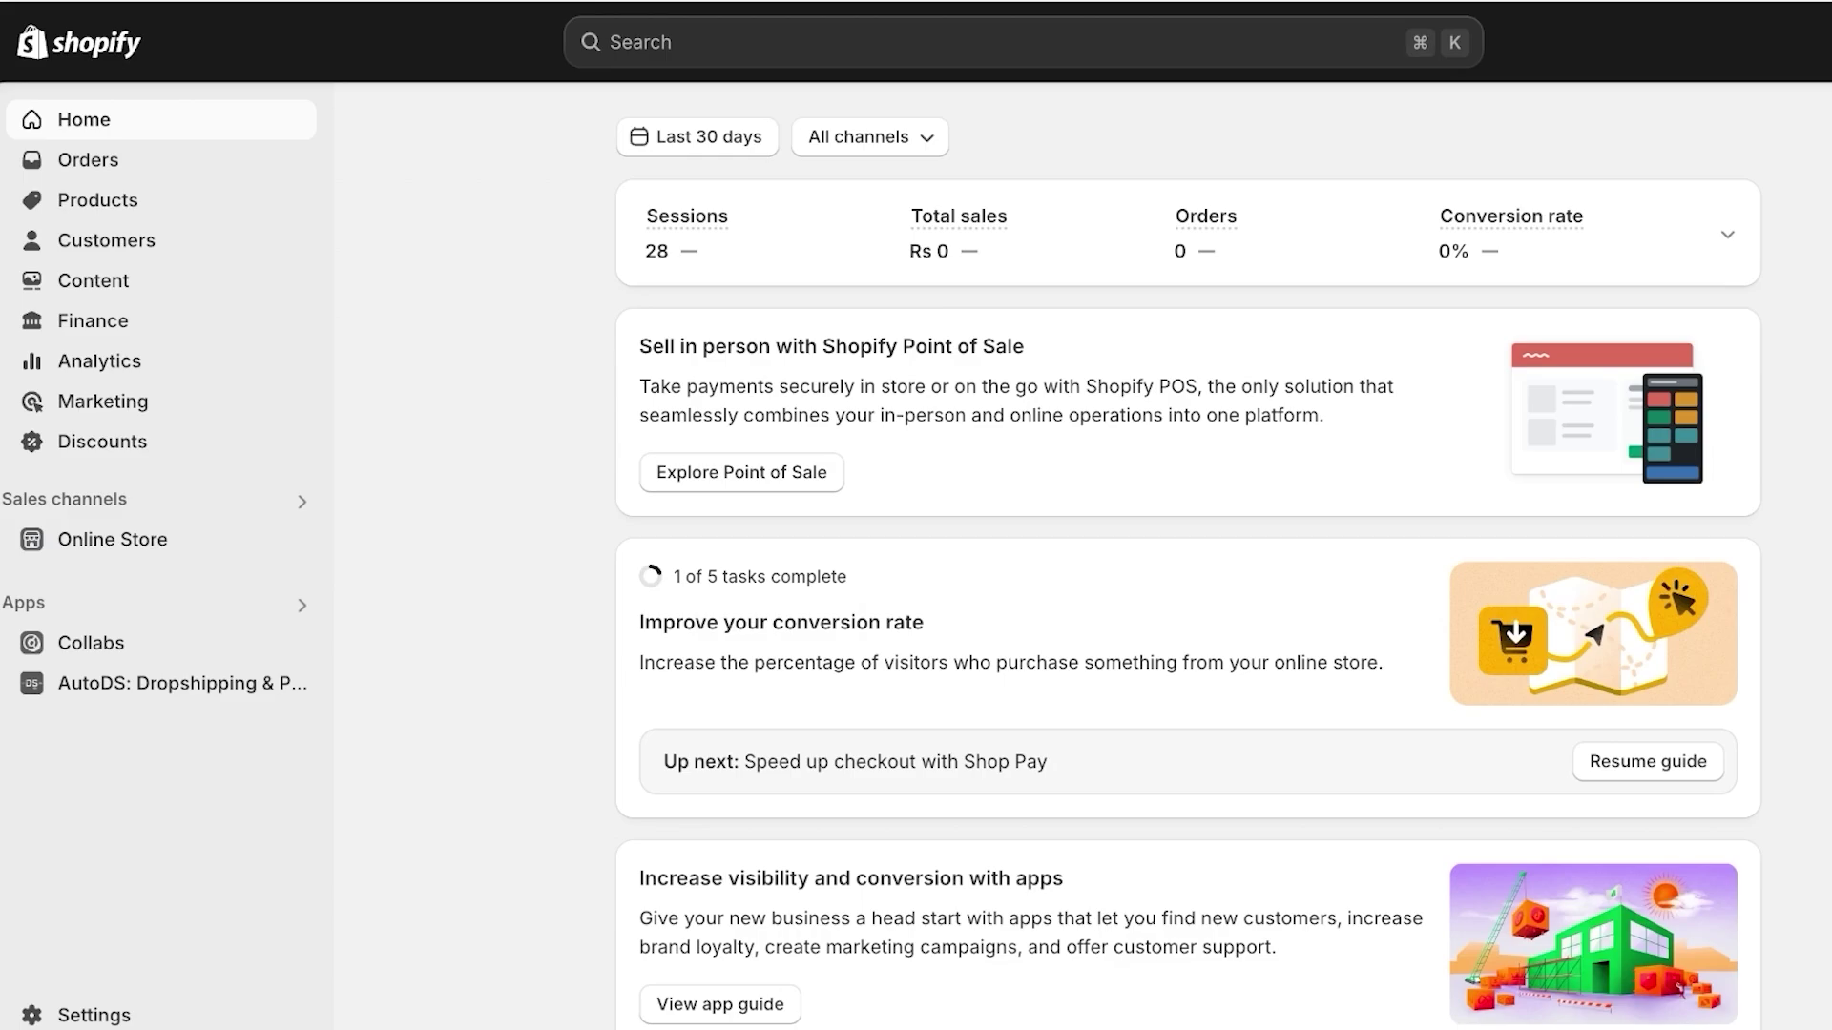
# Open the online store's Themes page and scroll down to Popular free themes
pyautogui.click(113, 540)
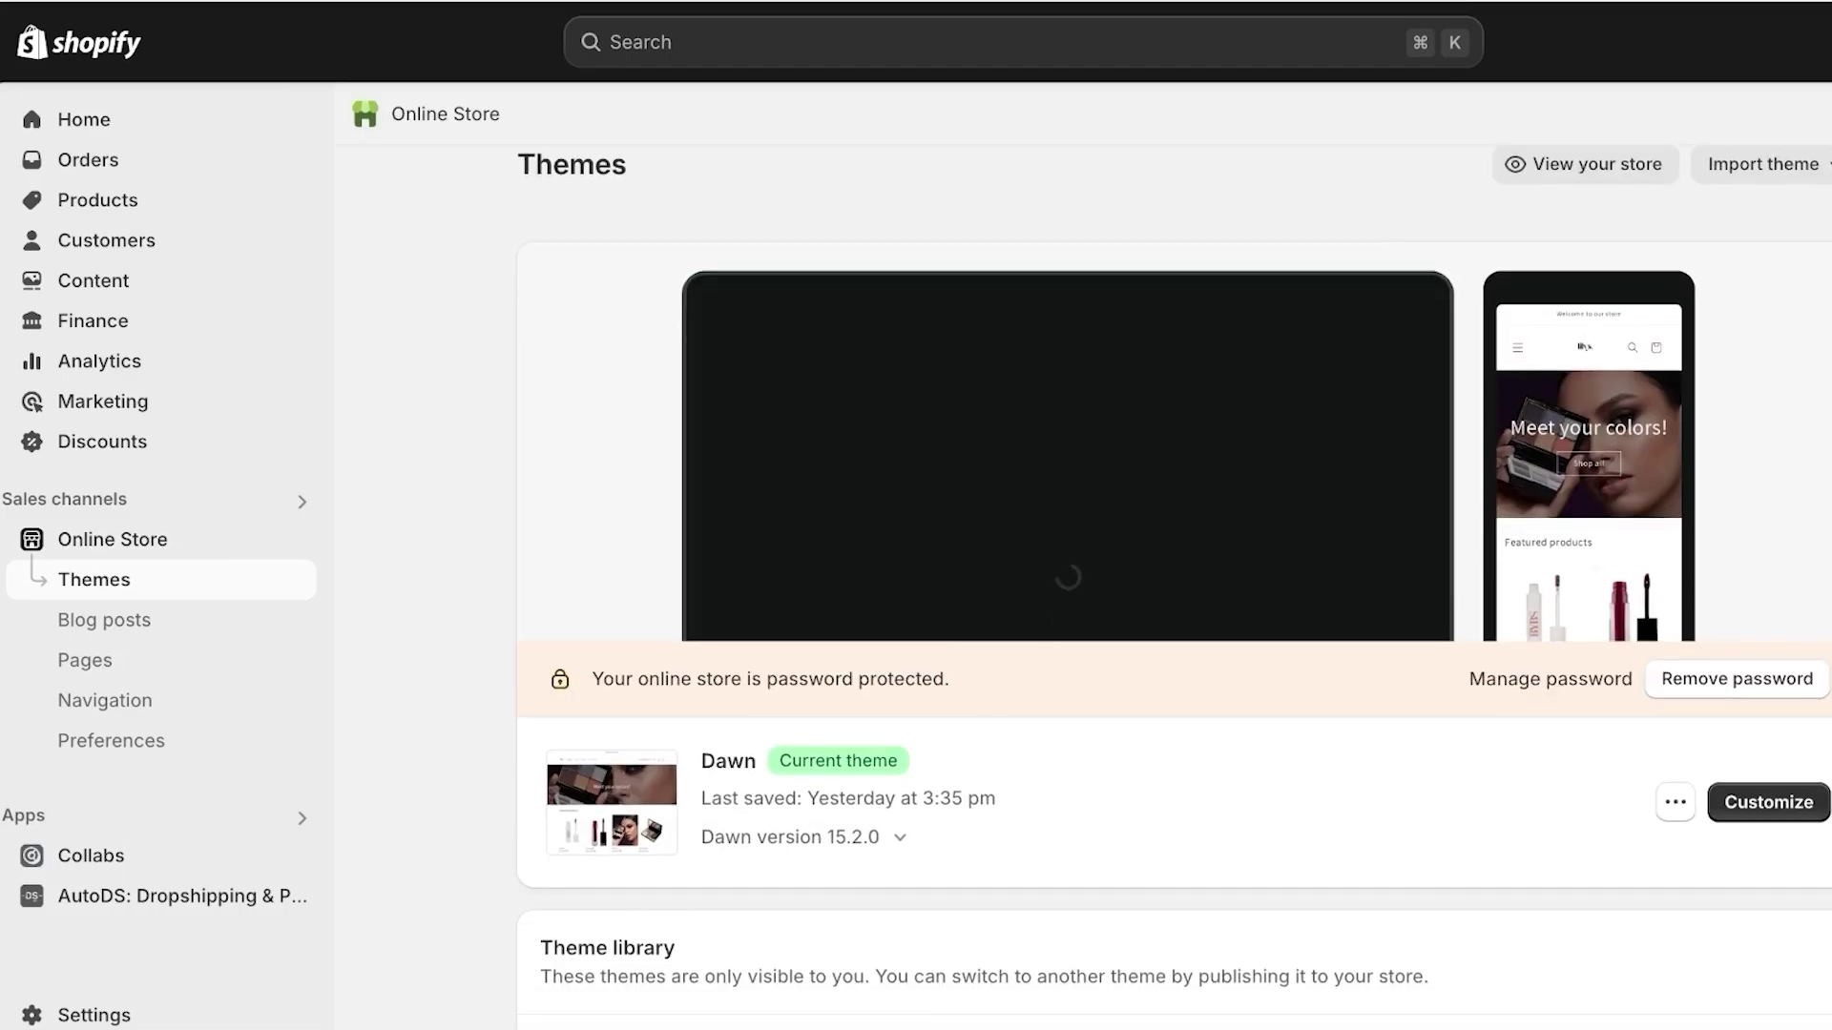
pyautogui.scroll(-3, 1174, 573)
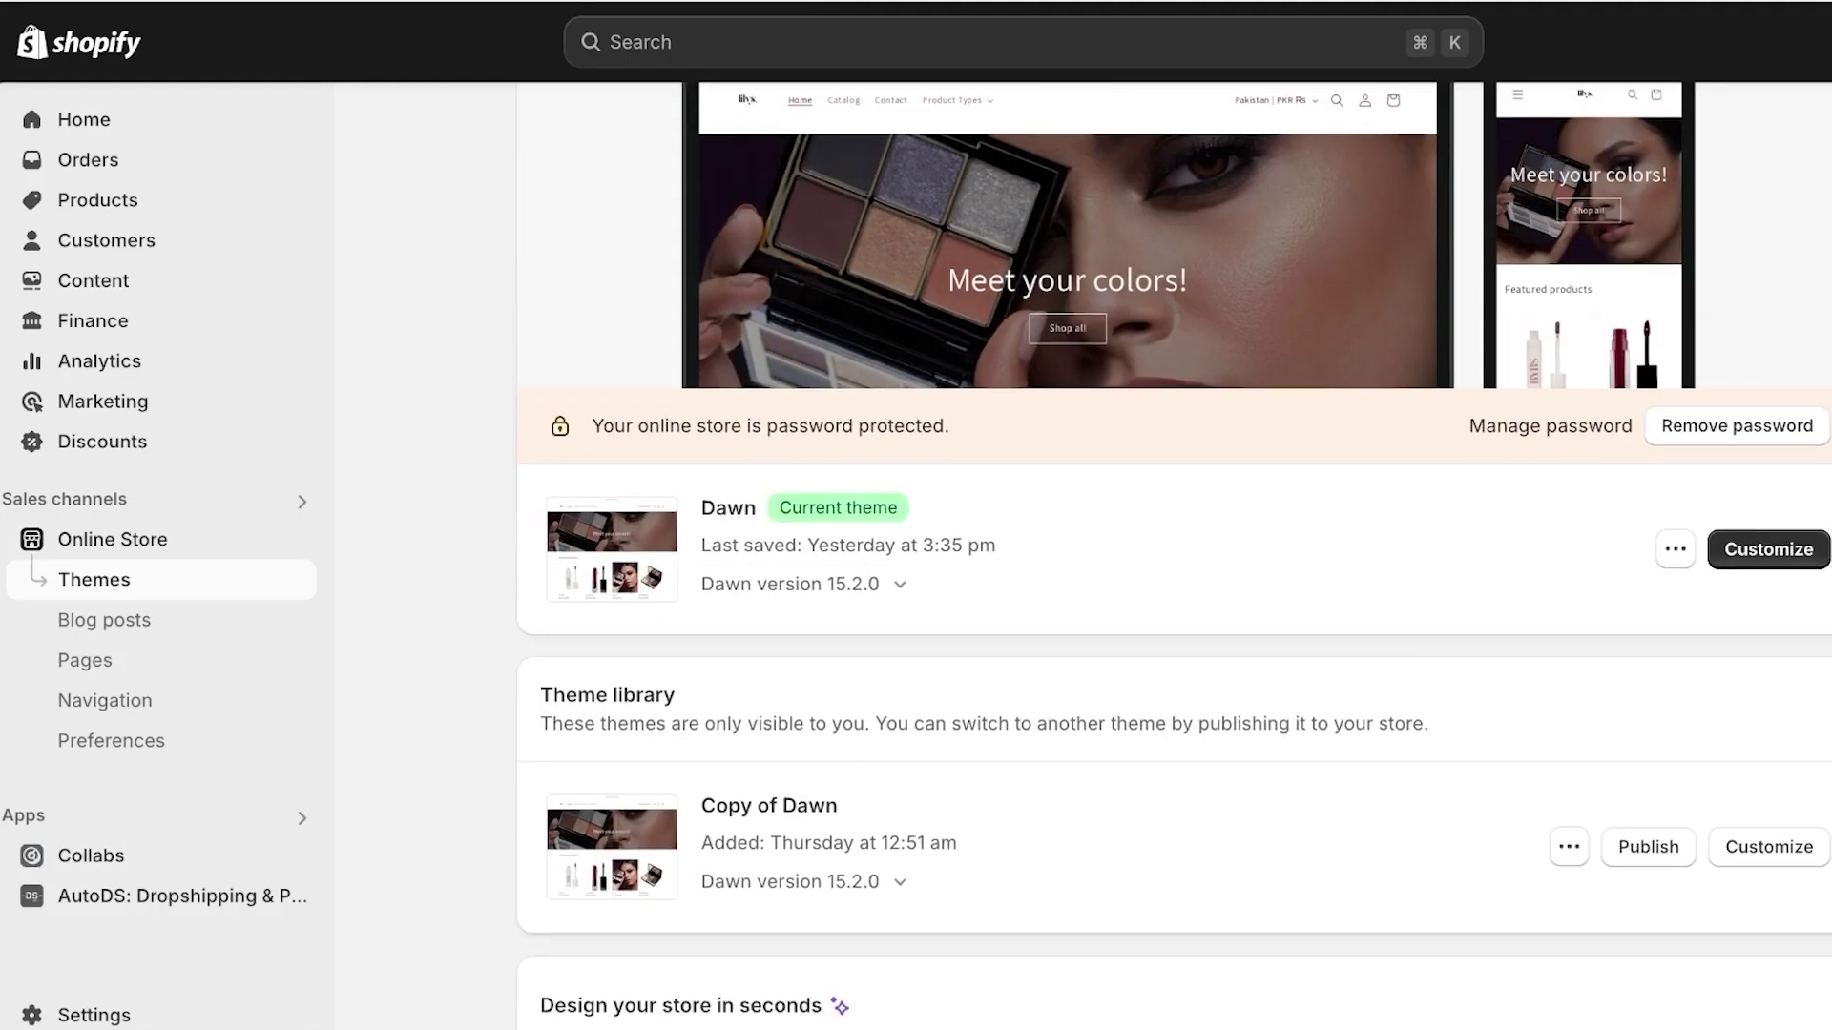
pyautogui.scroll(-2, 1174, 554)
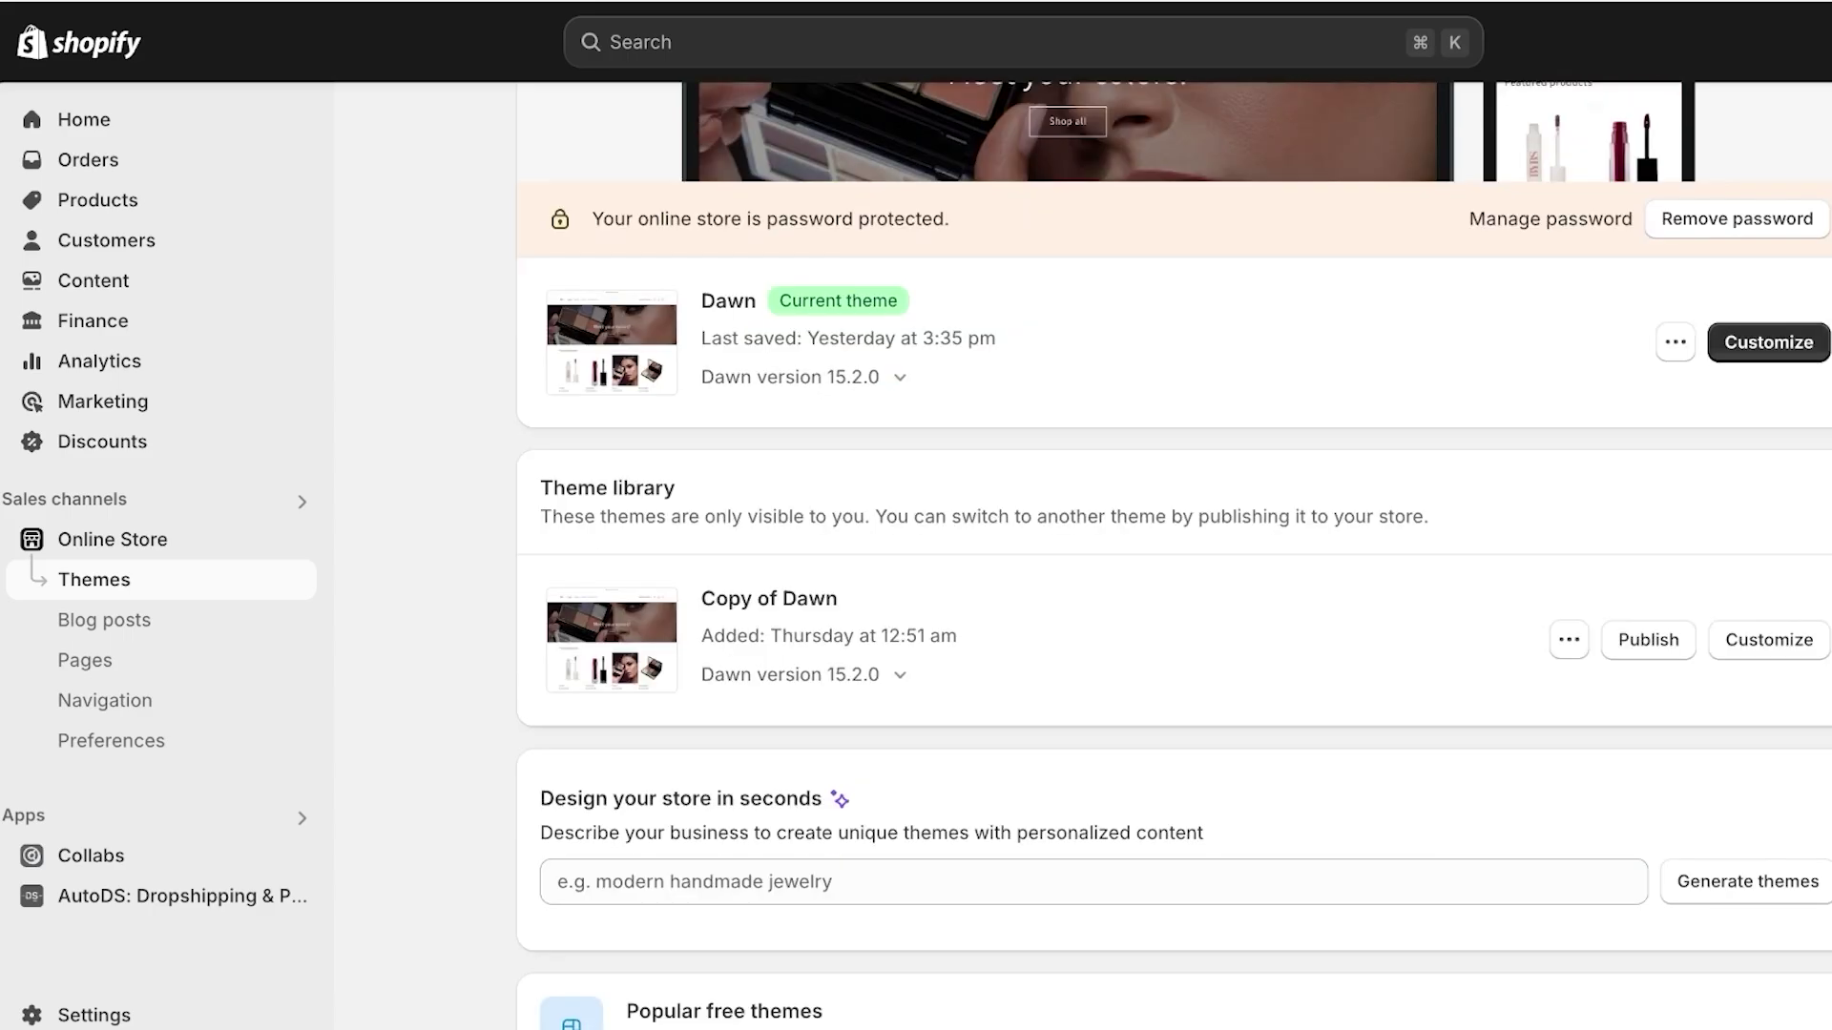
pyautogui.scroll(-2, 1173, 554)
pyautogui.scroll(3, 1173, 554)
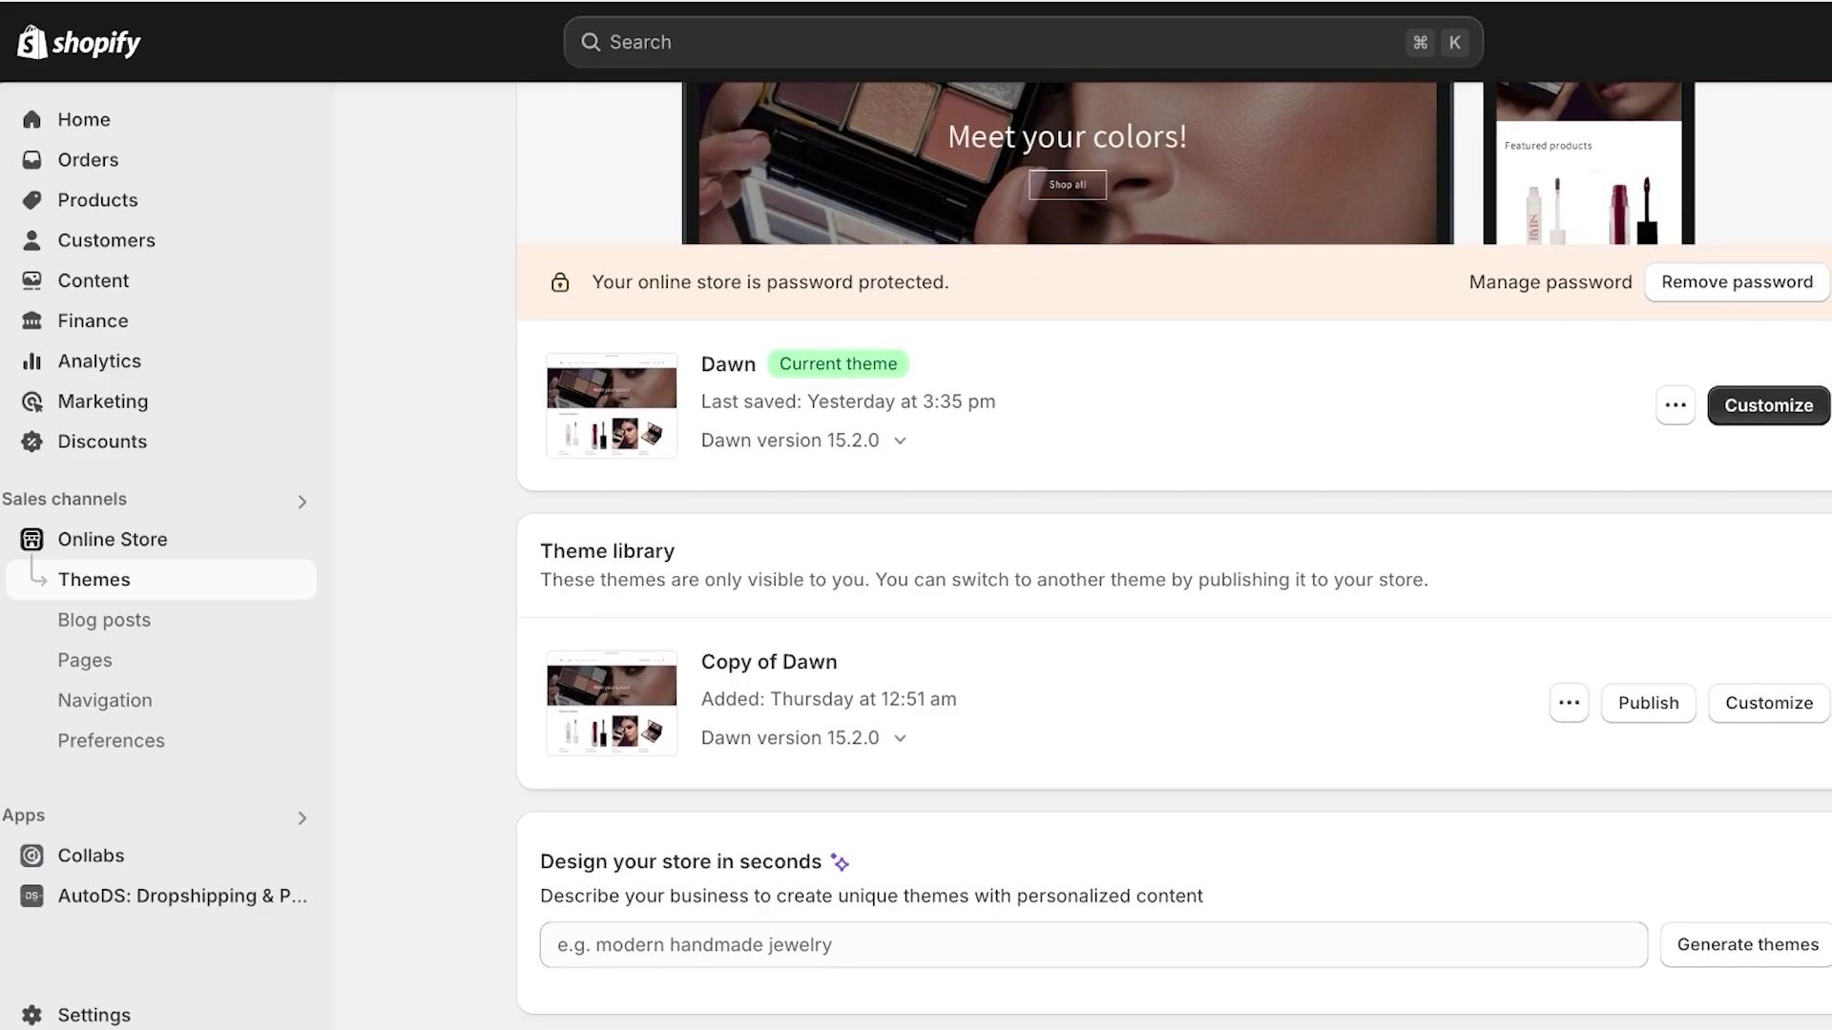
pyautogui.scroll(-8, 1175, 555)
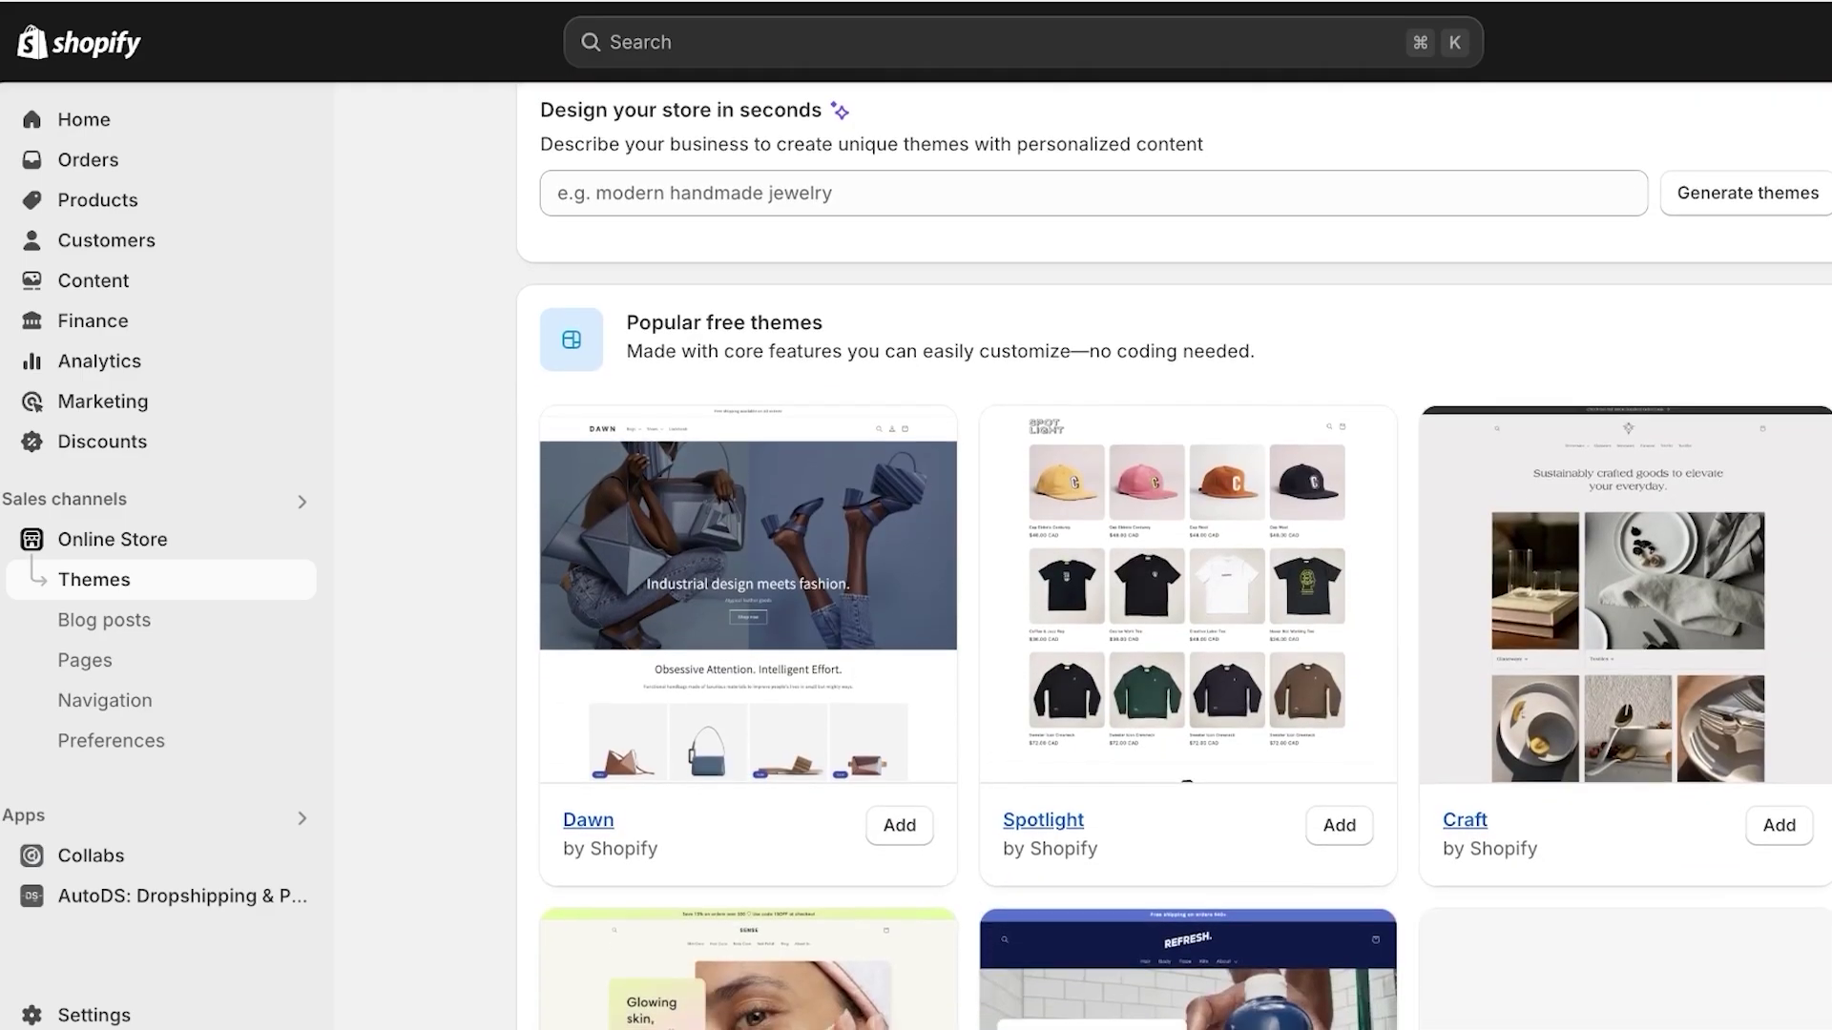
pyautogui.scroll(-5, 1173, 554)
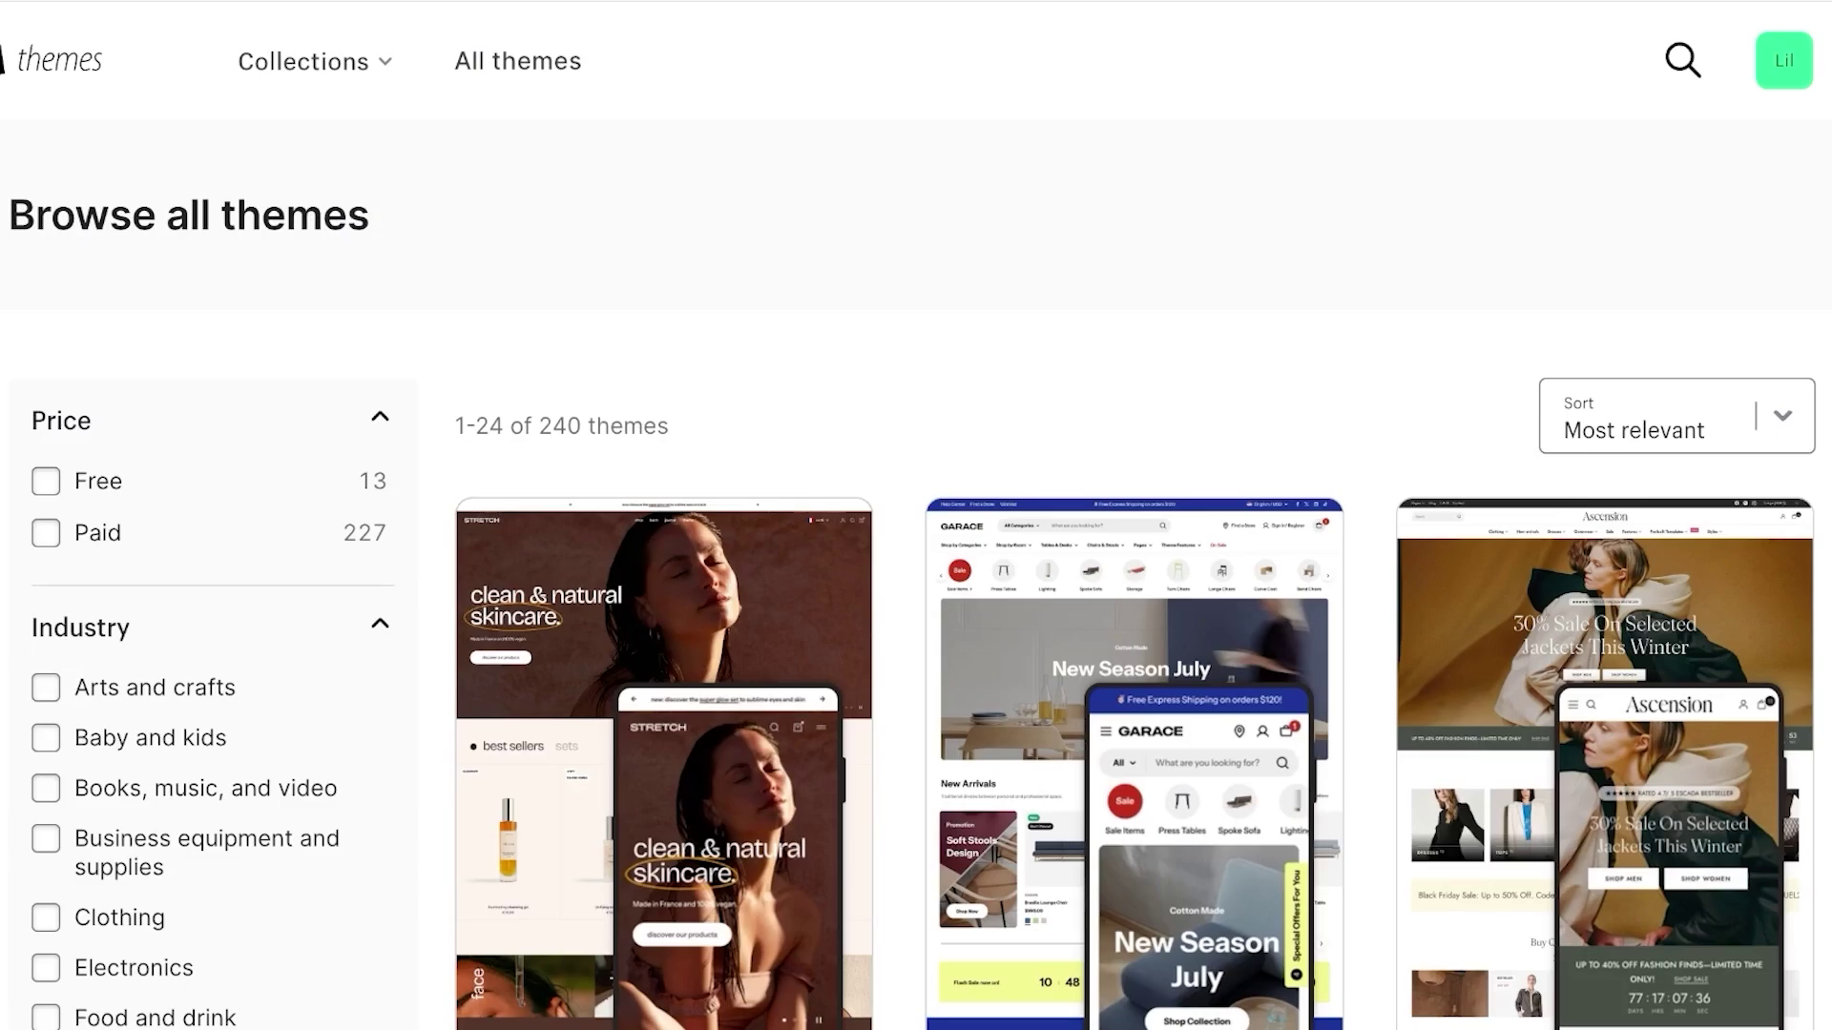
# Scroll through the Theme Store's Browse all themes grid of 240 themes
pyautogui.scroll(-2, 916, 573)
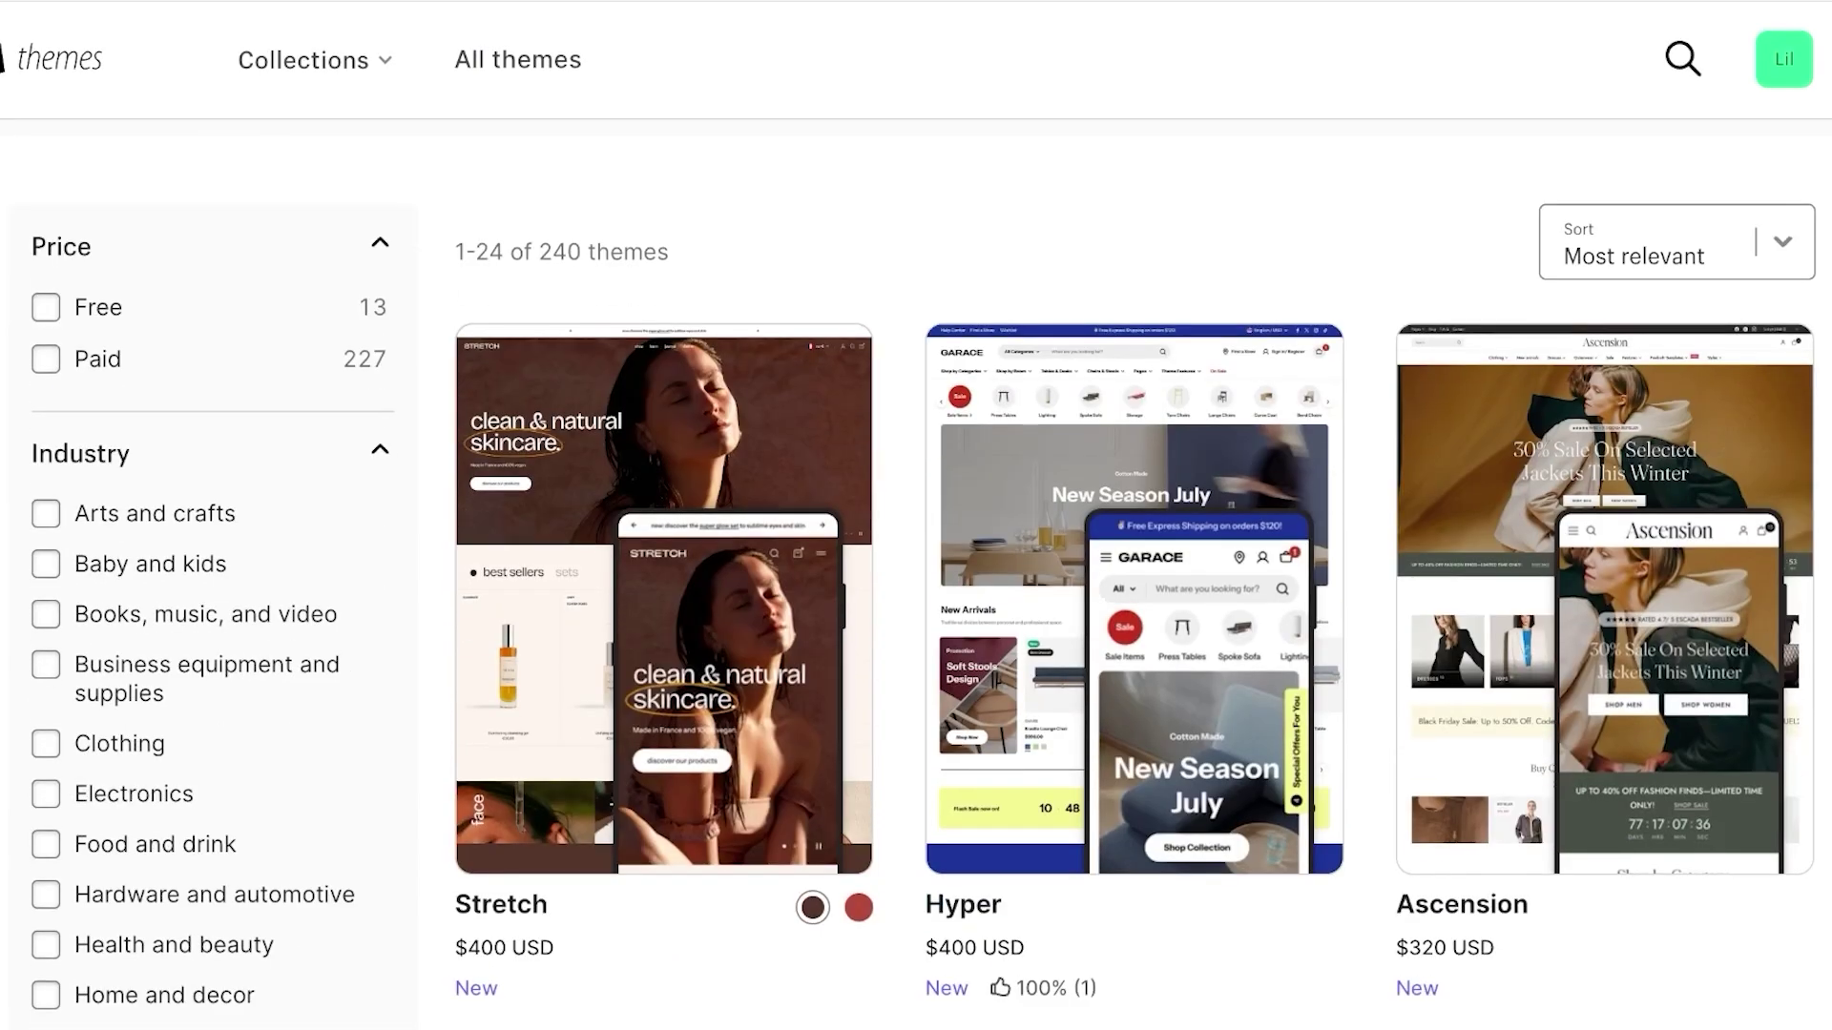
pyautogui.scroll(1, 917, 573)
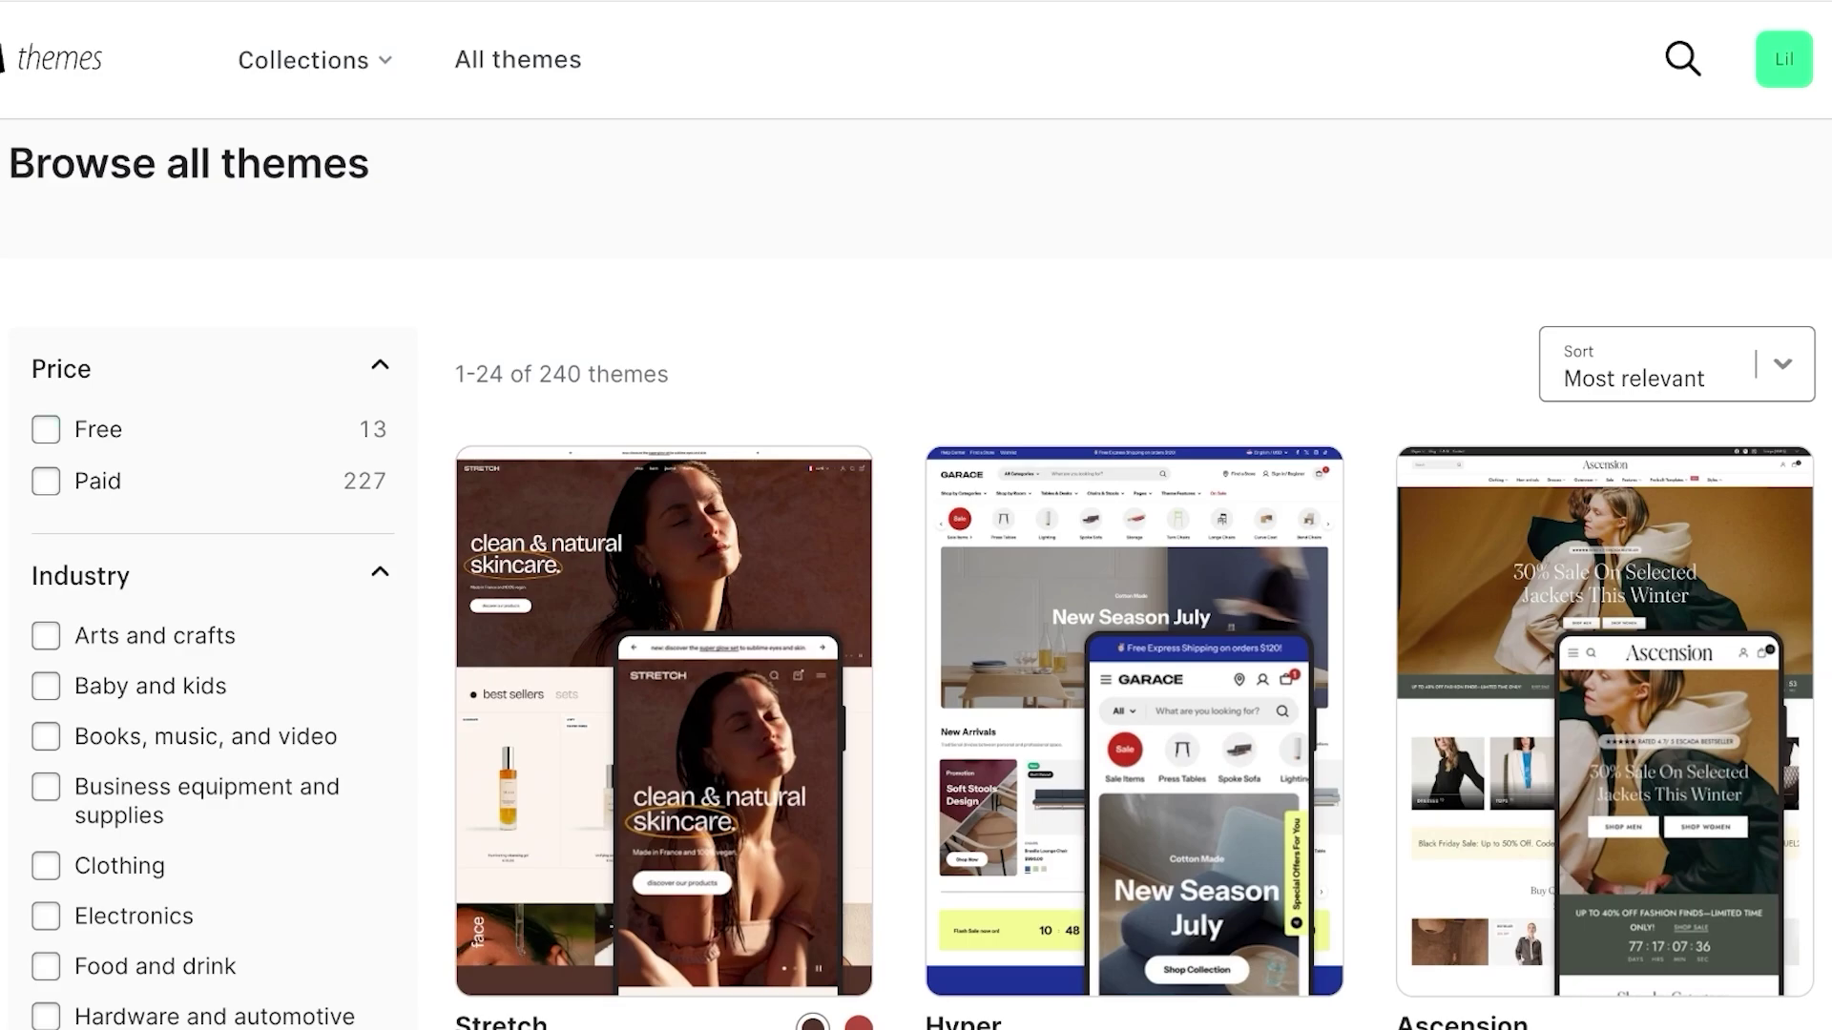
pyautogui.scroll(-2, 917, 573)
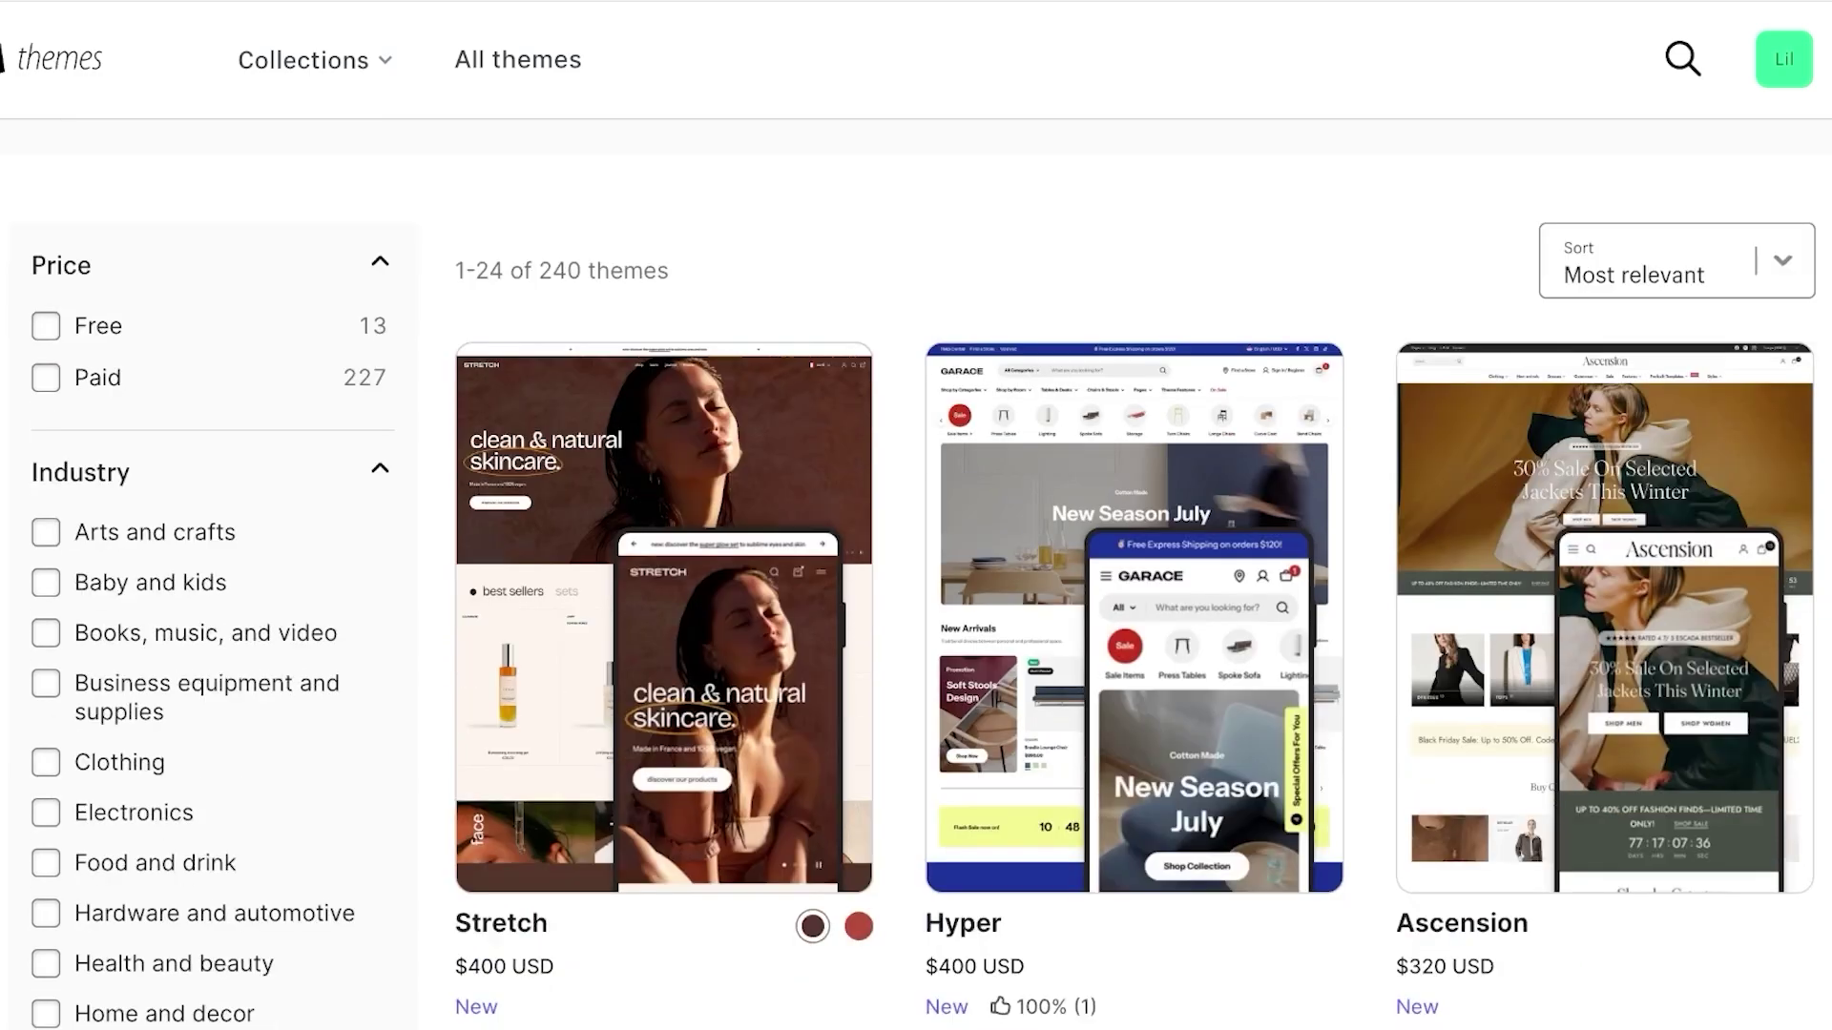
# Filter the catalogue to Paid themes after briefly showing the 13 Free ones
pyautogui.click(45, 232)
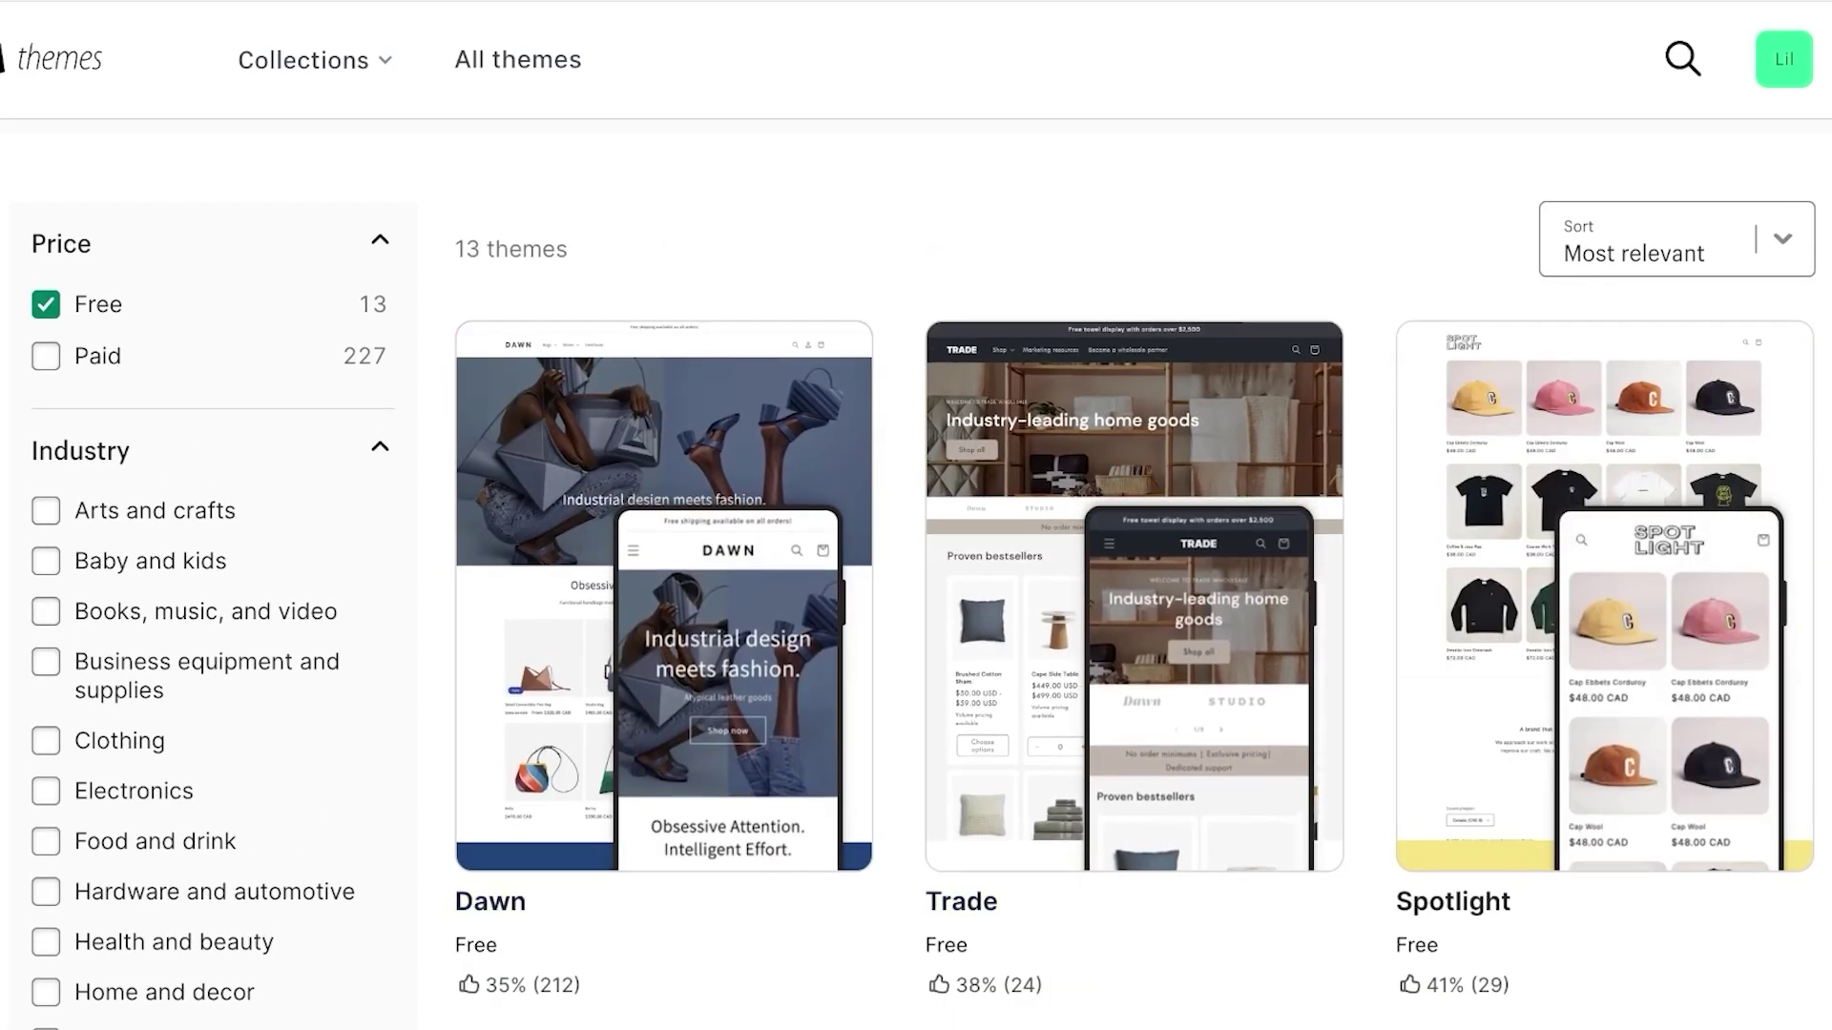
pyautogui.click(45, 304)
pyautogui.click(45, 355)
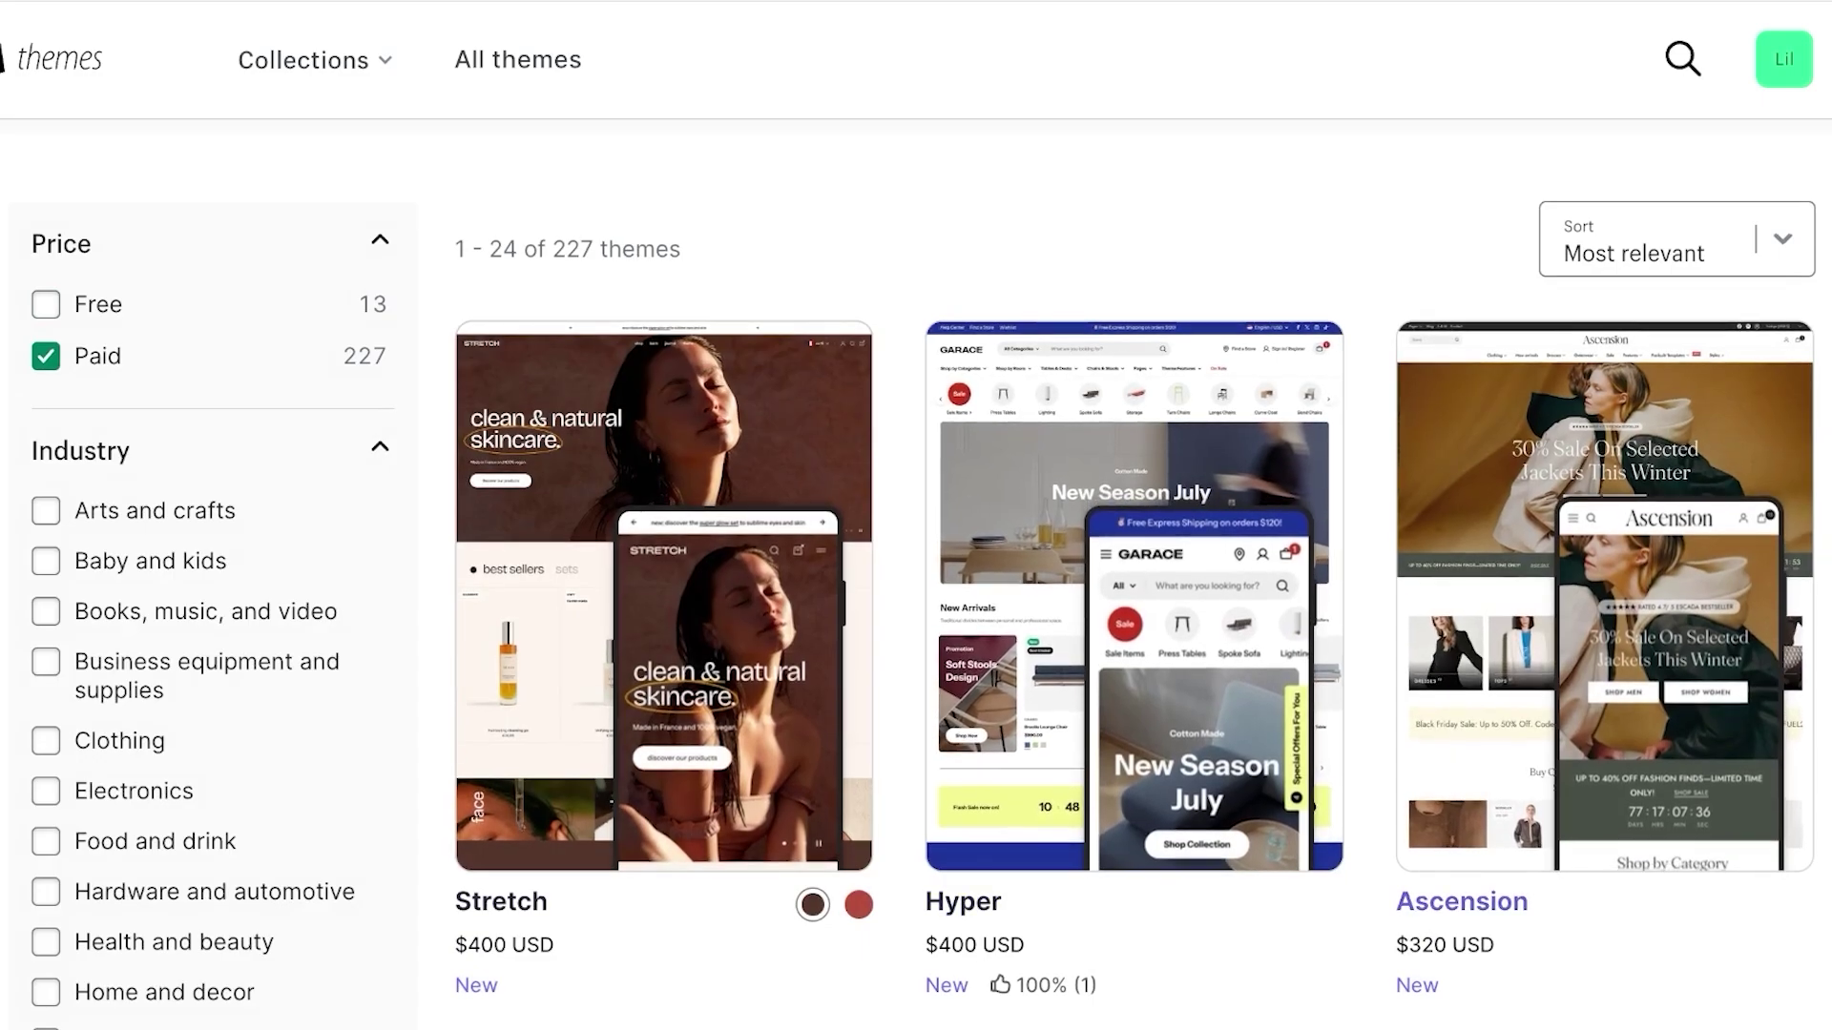
# Scroll down the 227 paid themes to the pagination
pyautogui.scroll(-8, 1135, 572)
pyautogui.scroll(-7, 1134, 572)
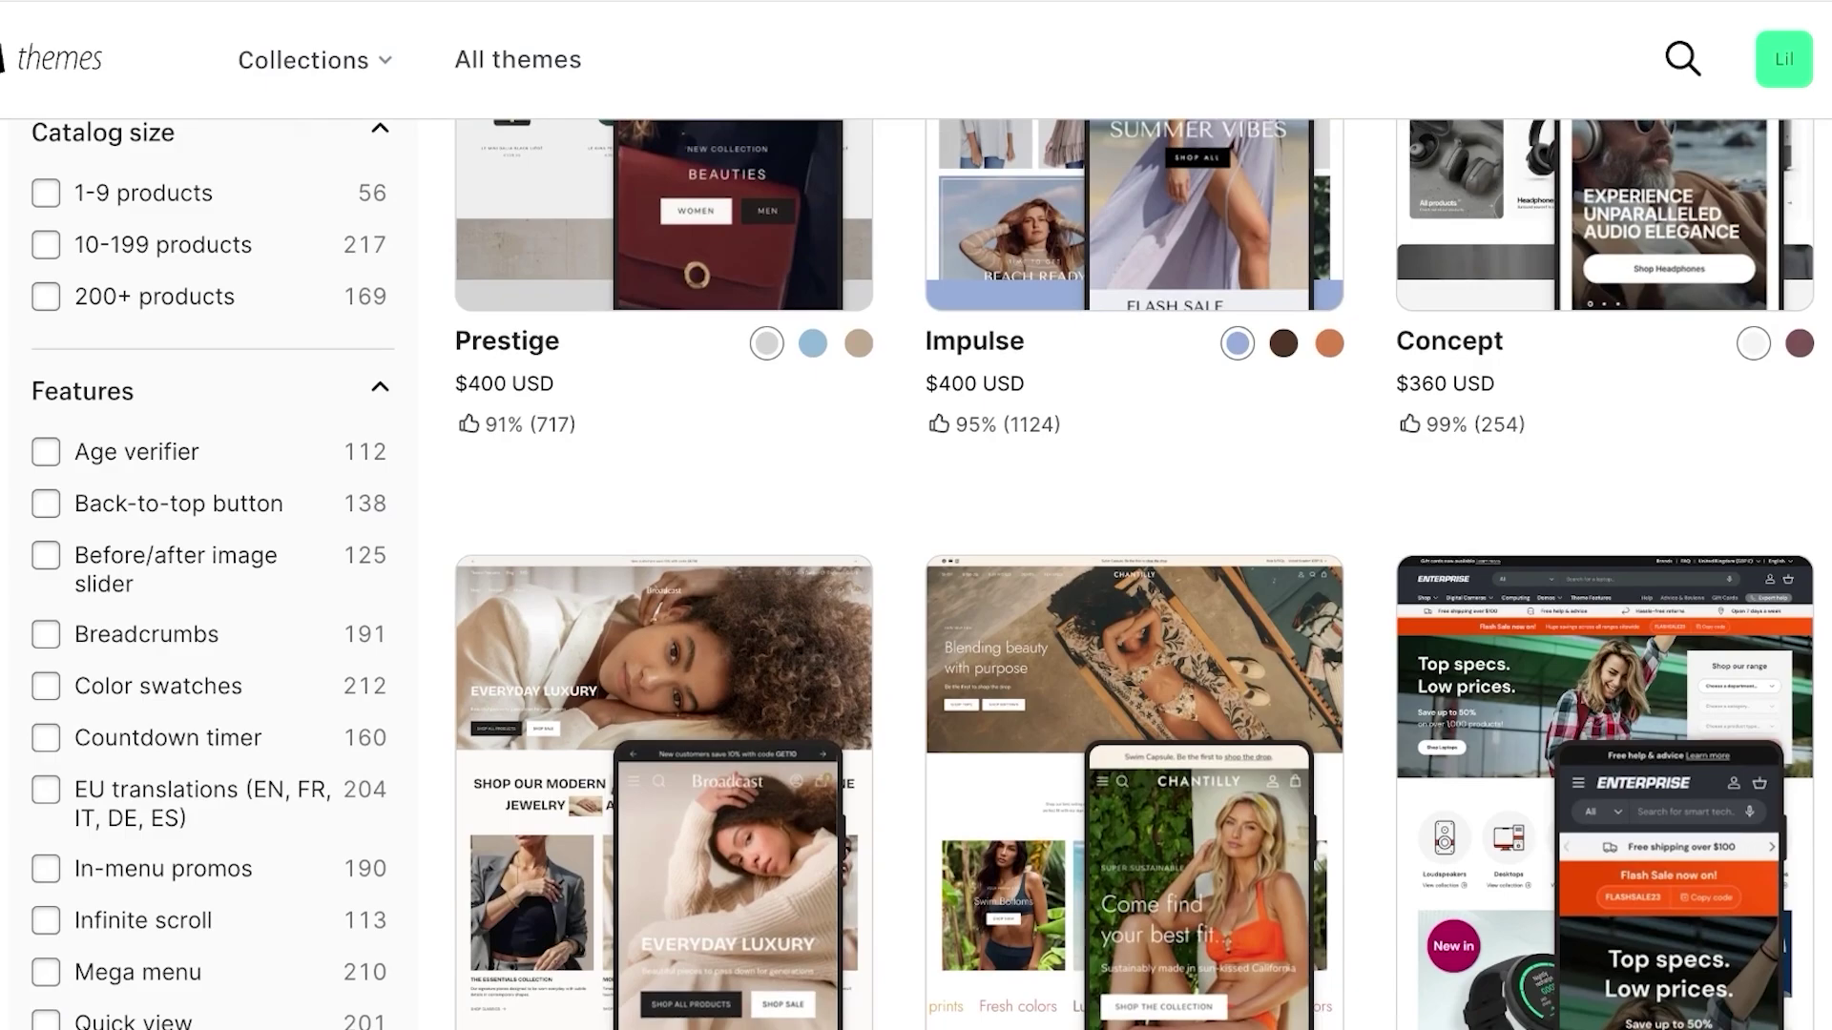
pyautogui.scroll(-7, 1134, 573)
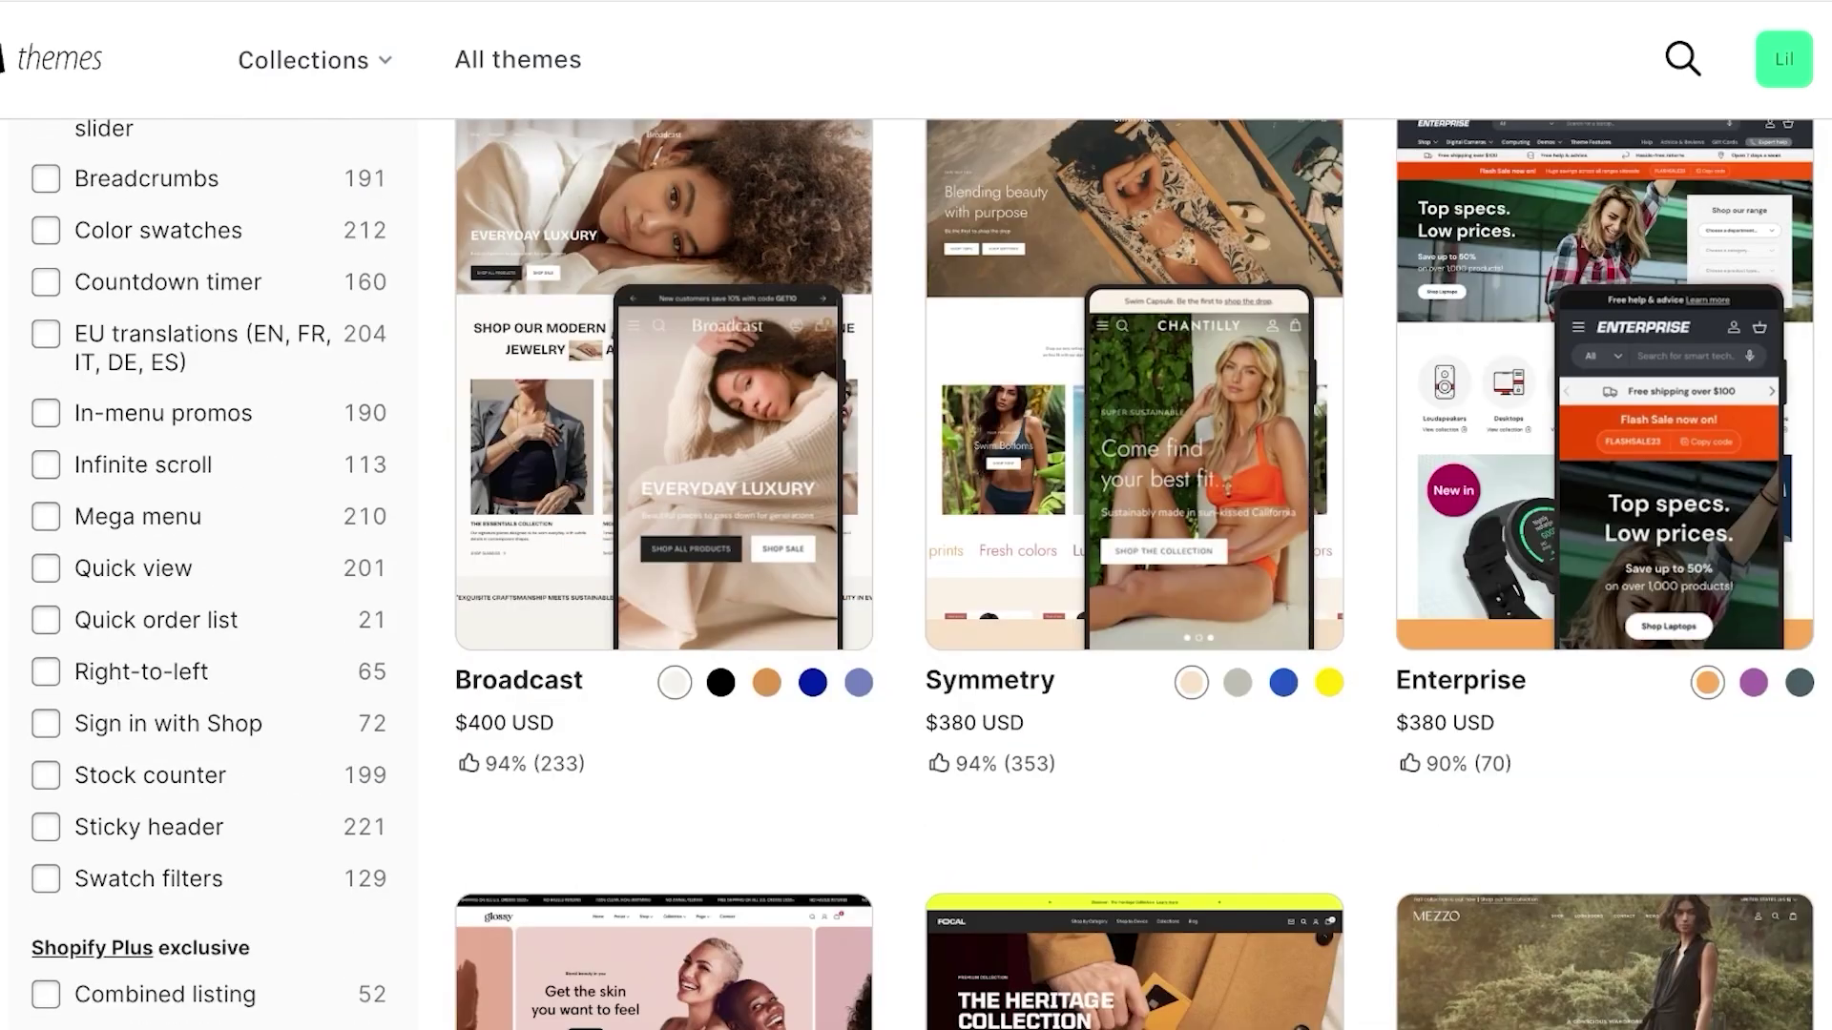
pyautogui.scroll(-5, 1134, 573)
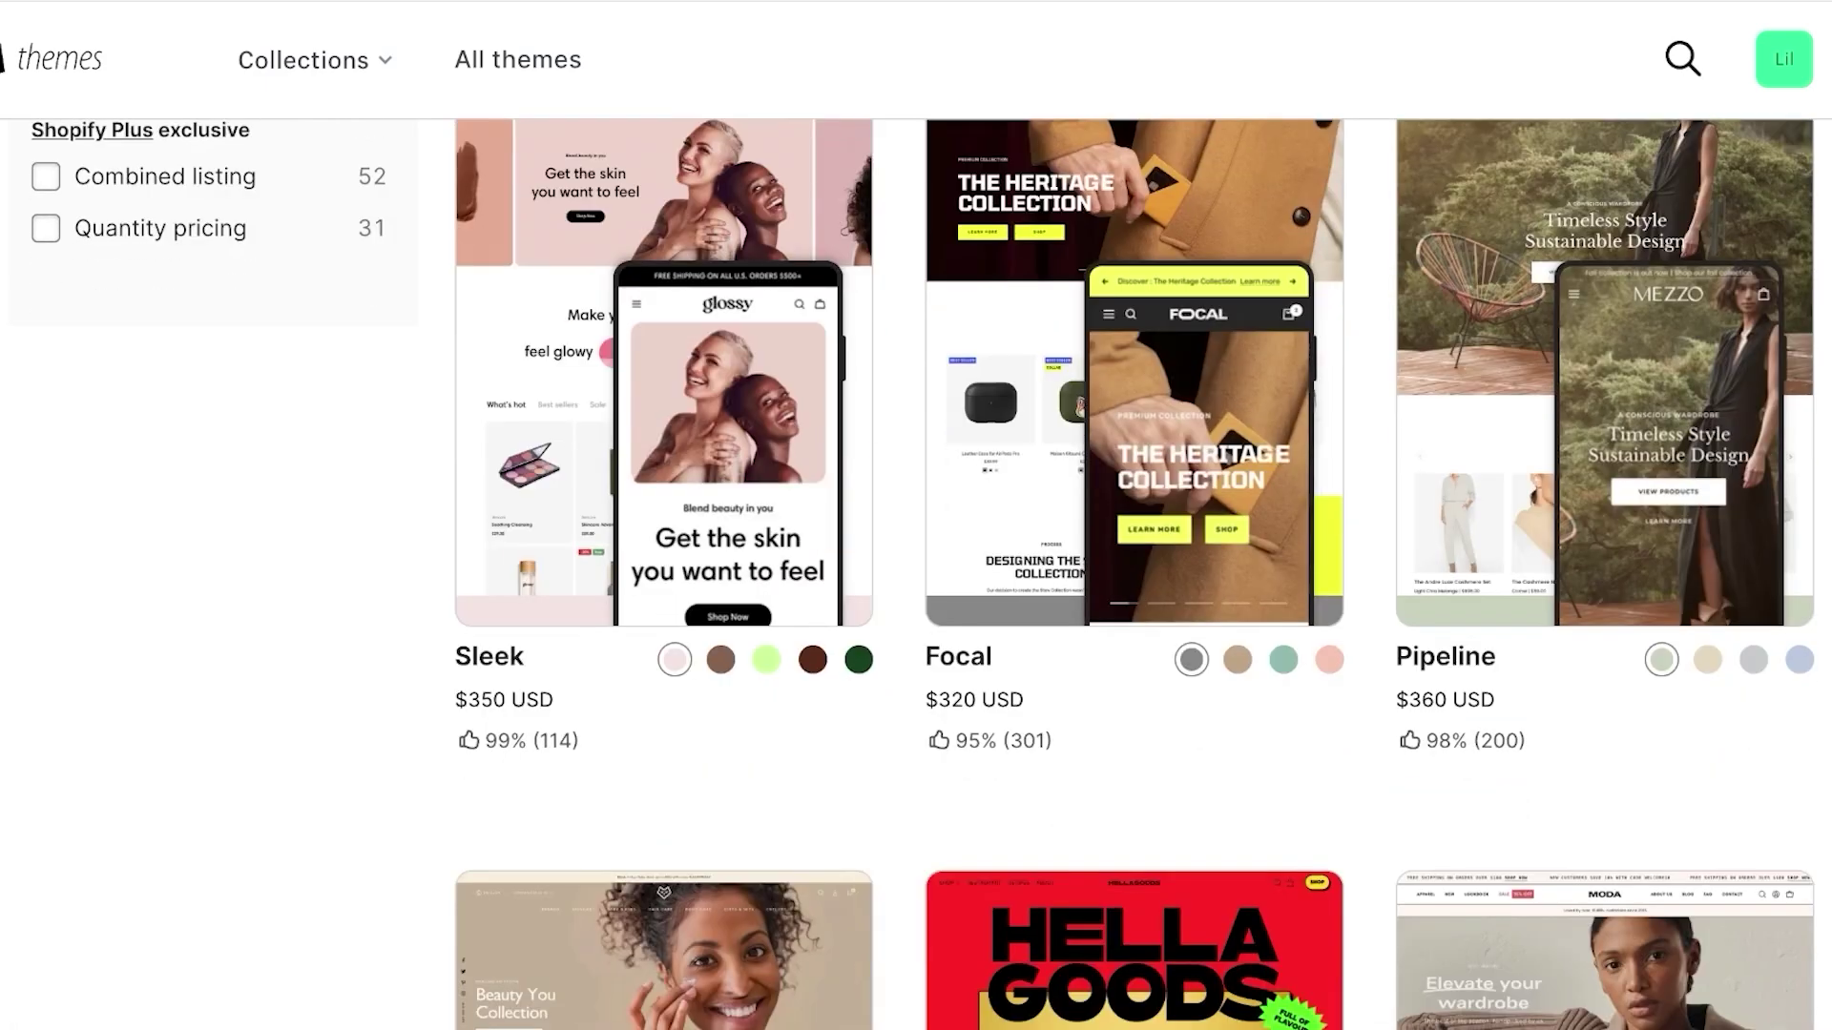
pyautogui.scroll(-4, 1134, 572)
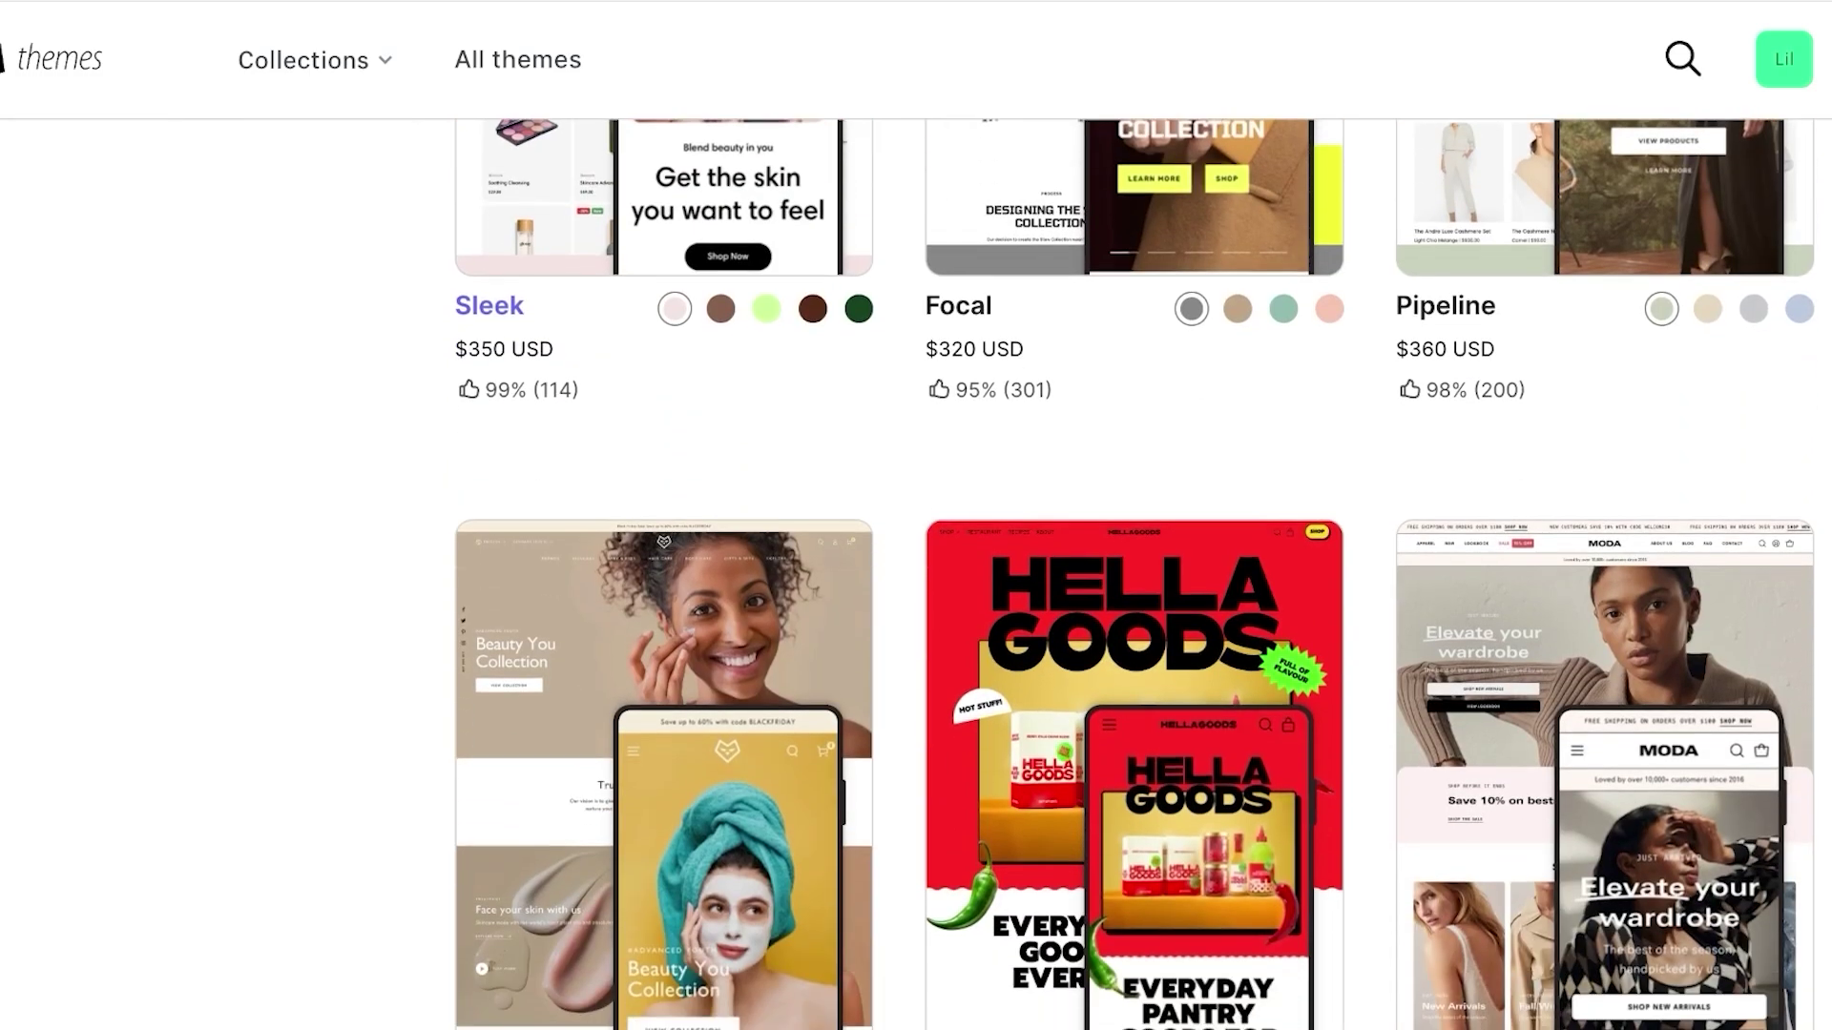
pyautogui.scroll(-5, 1133, 573)
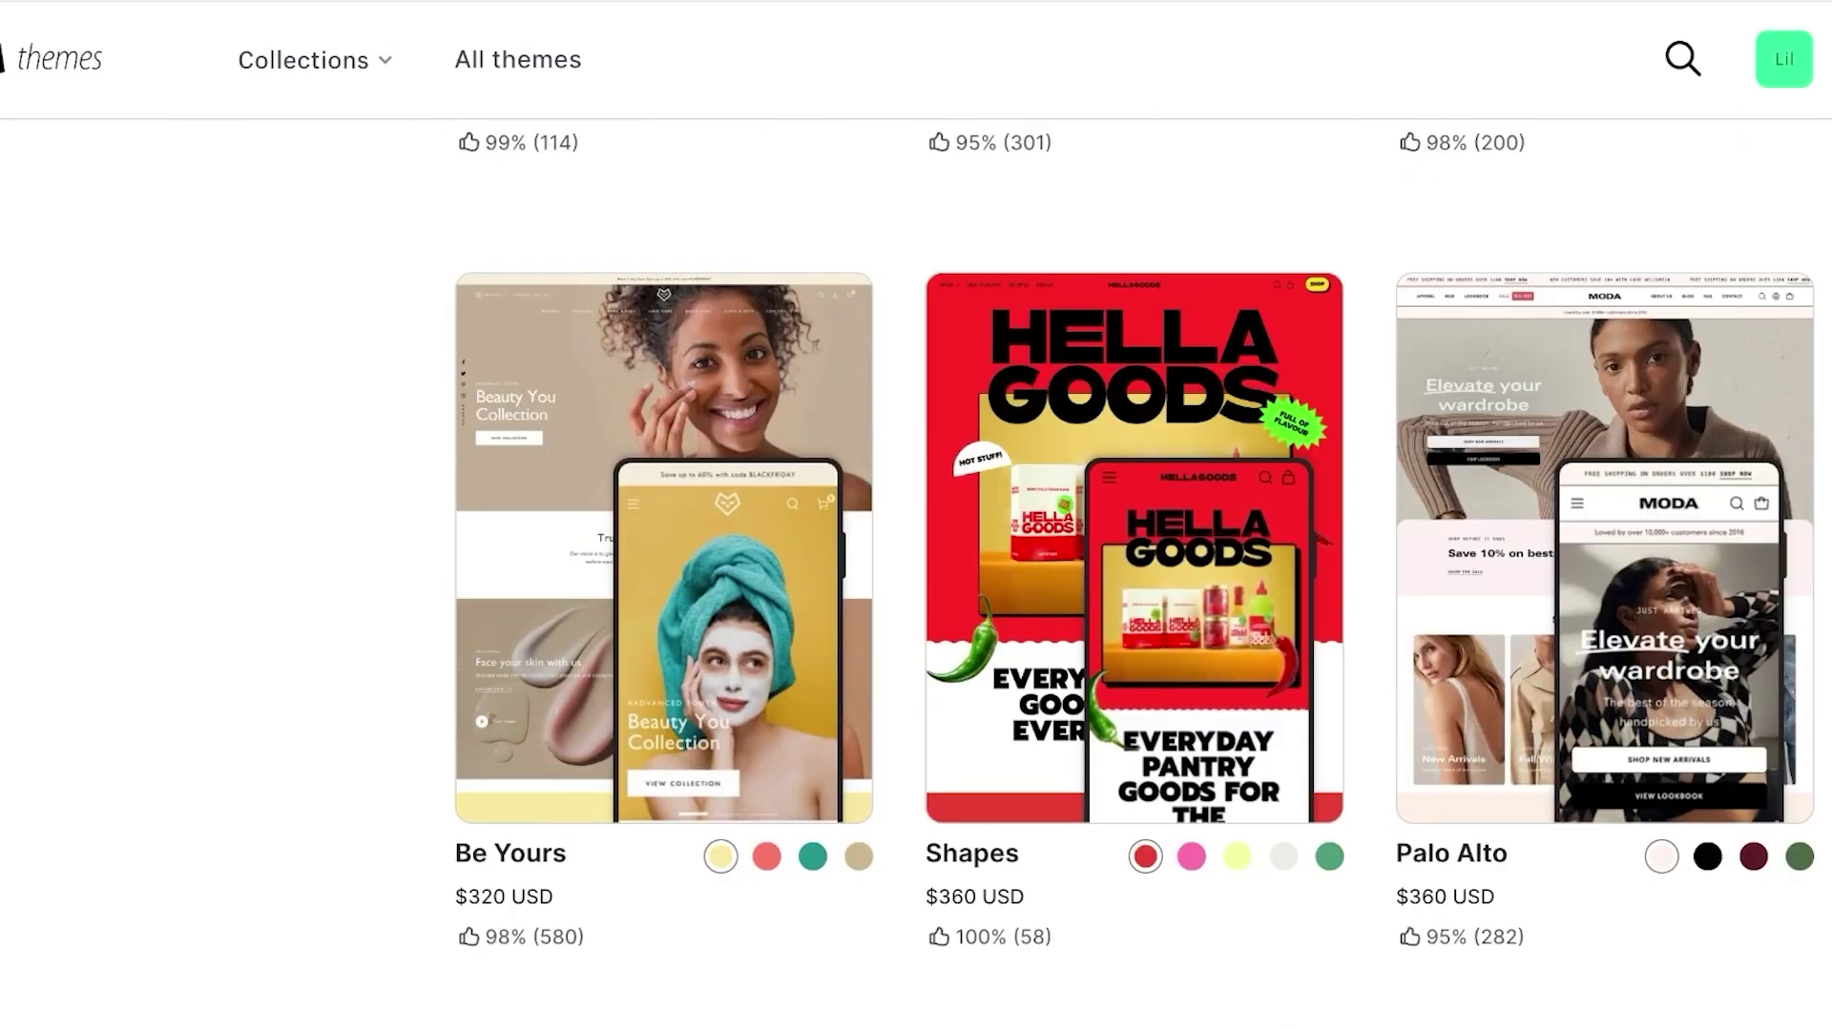
pyautogui.scroll(-11, 1134, 573)
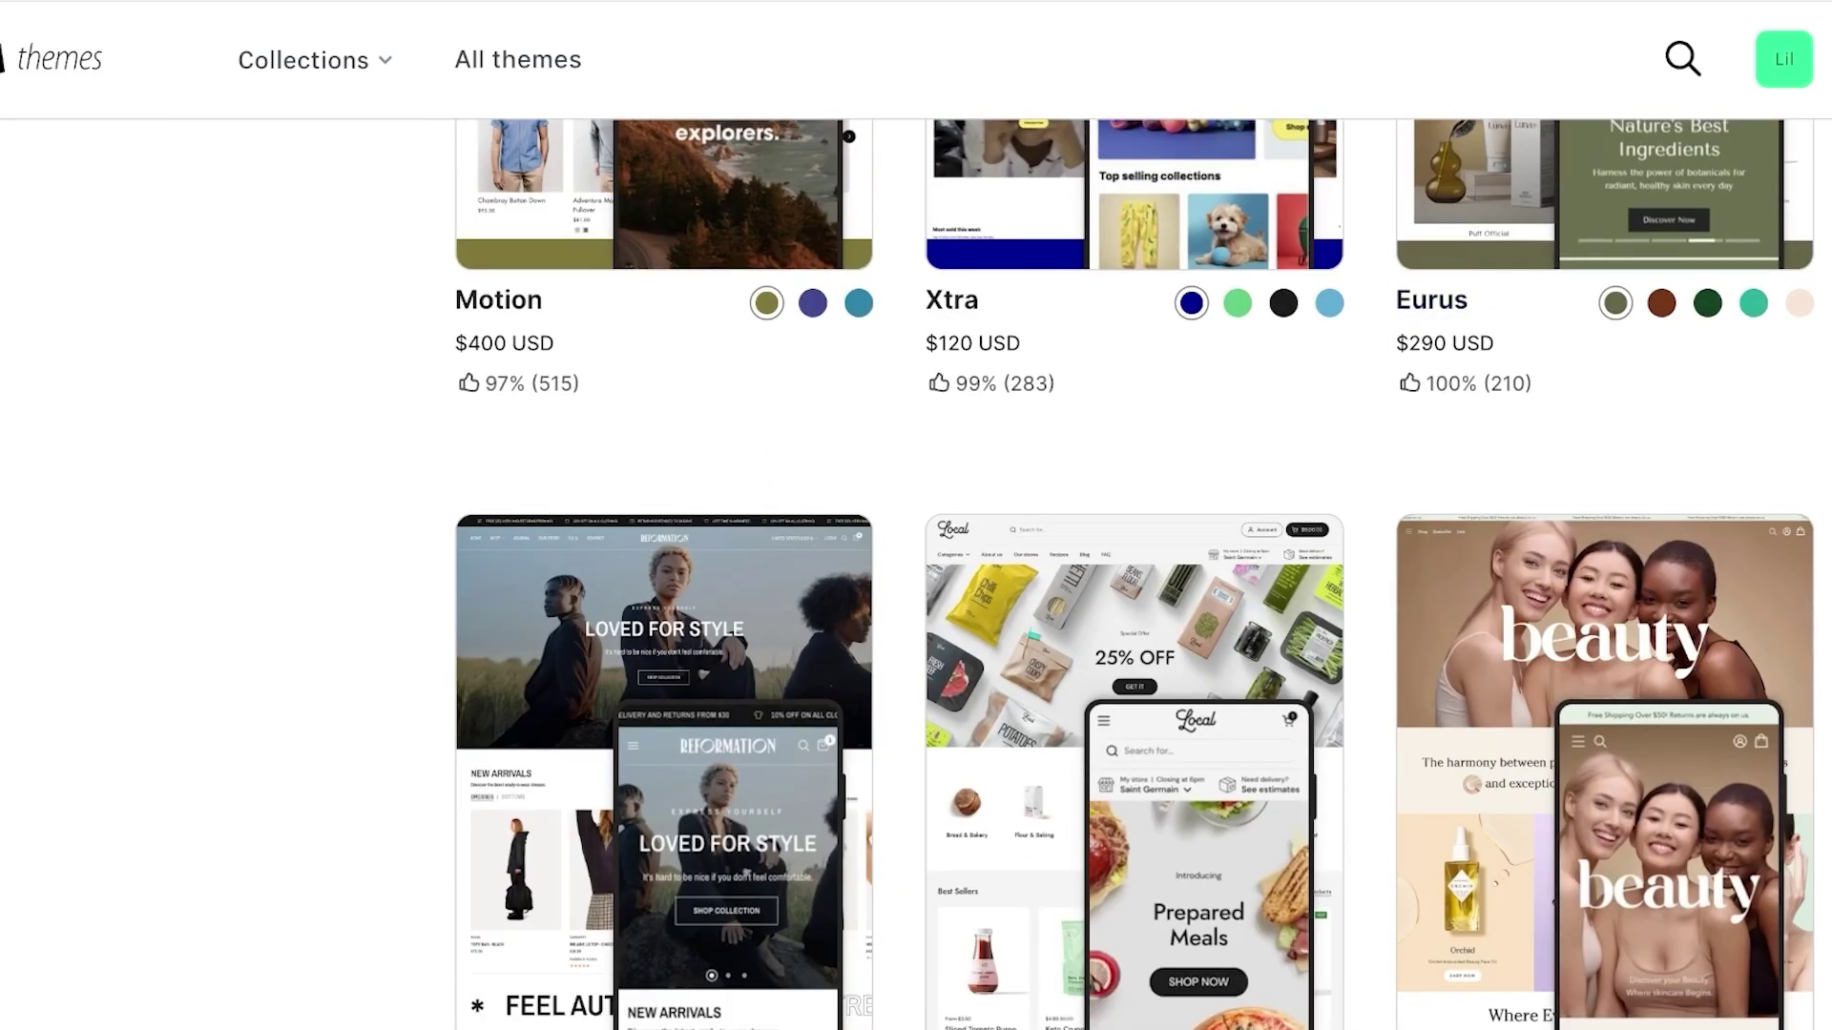
pyautogui.scroll(-15, 1134, 572)
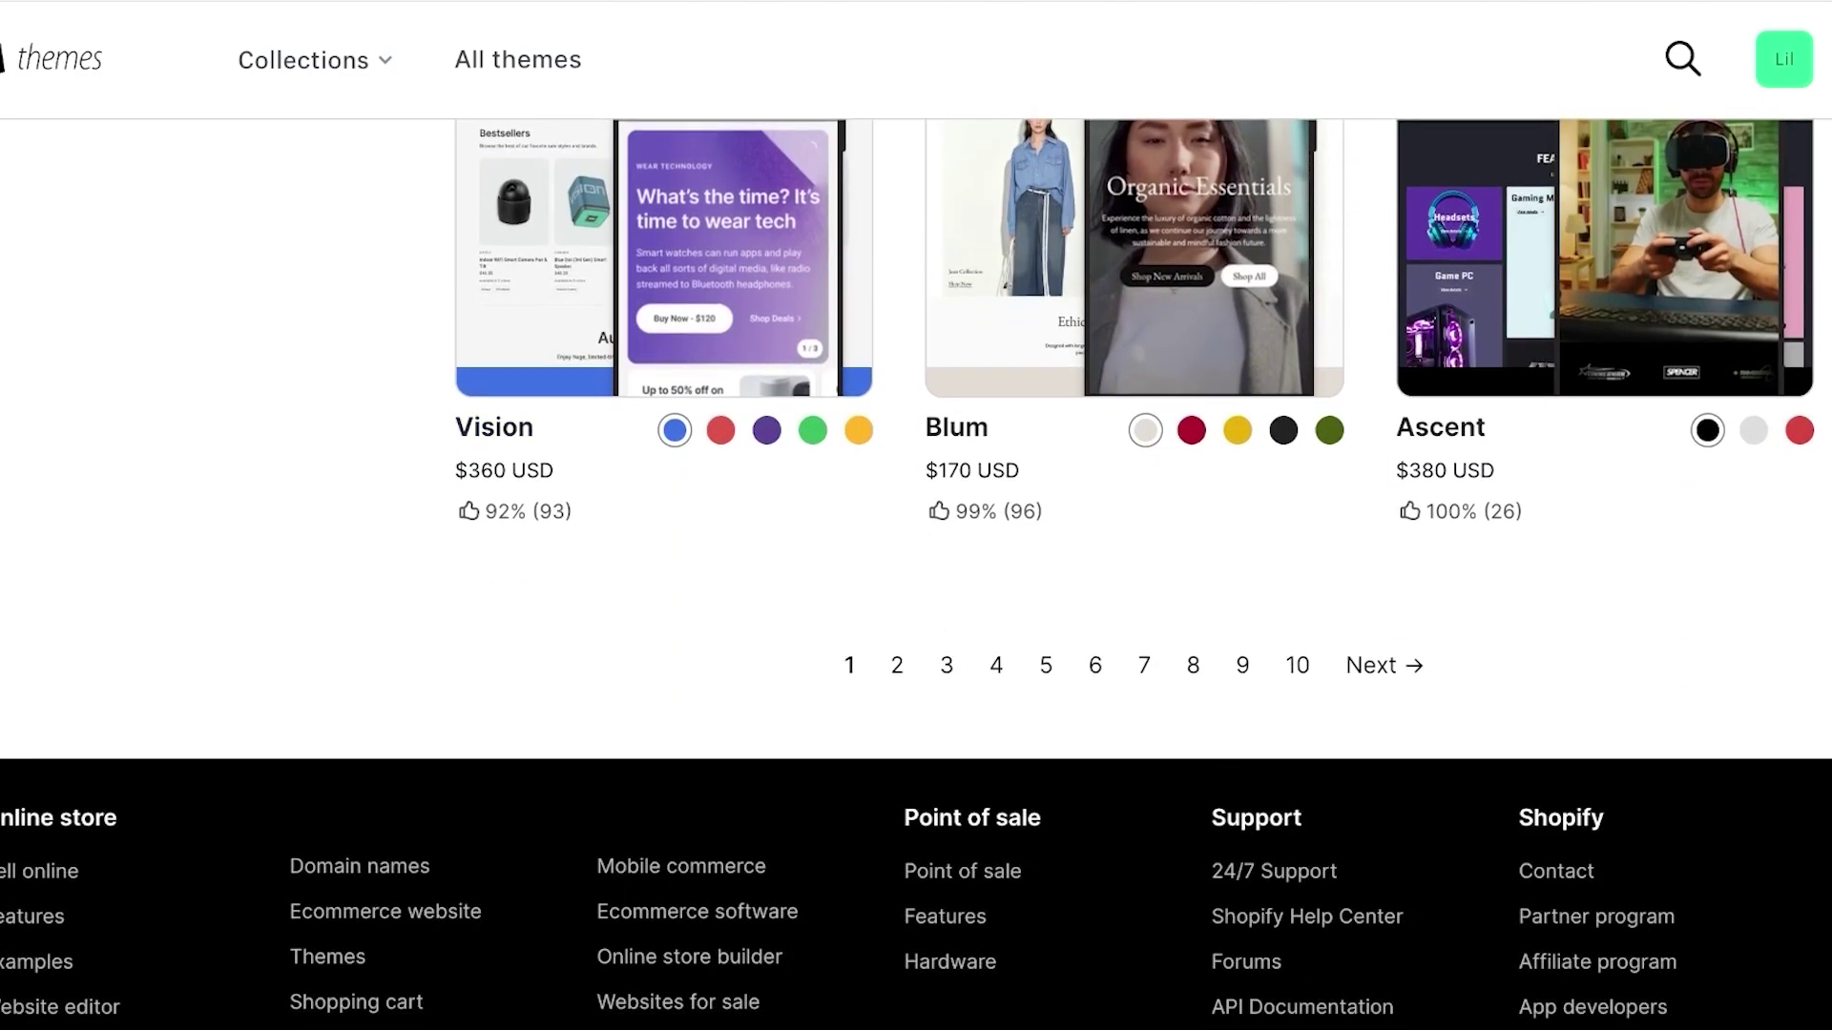
# Go to the second page of paid themes and scroll through its results
pyautogui.click(898, 666)
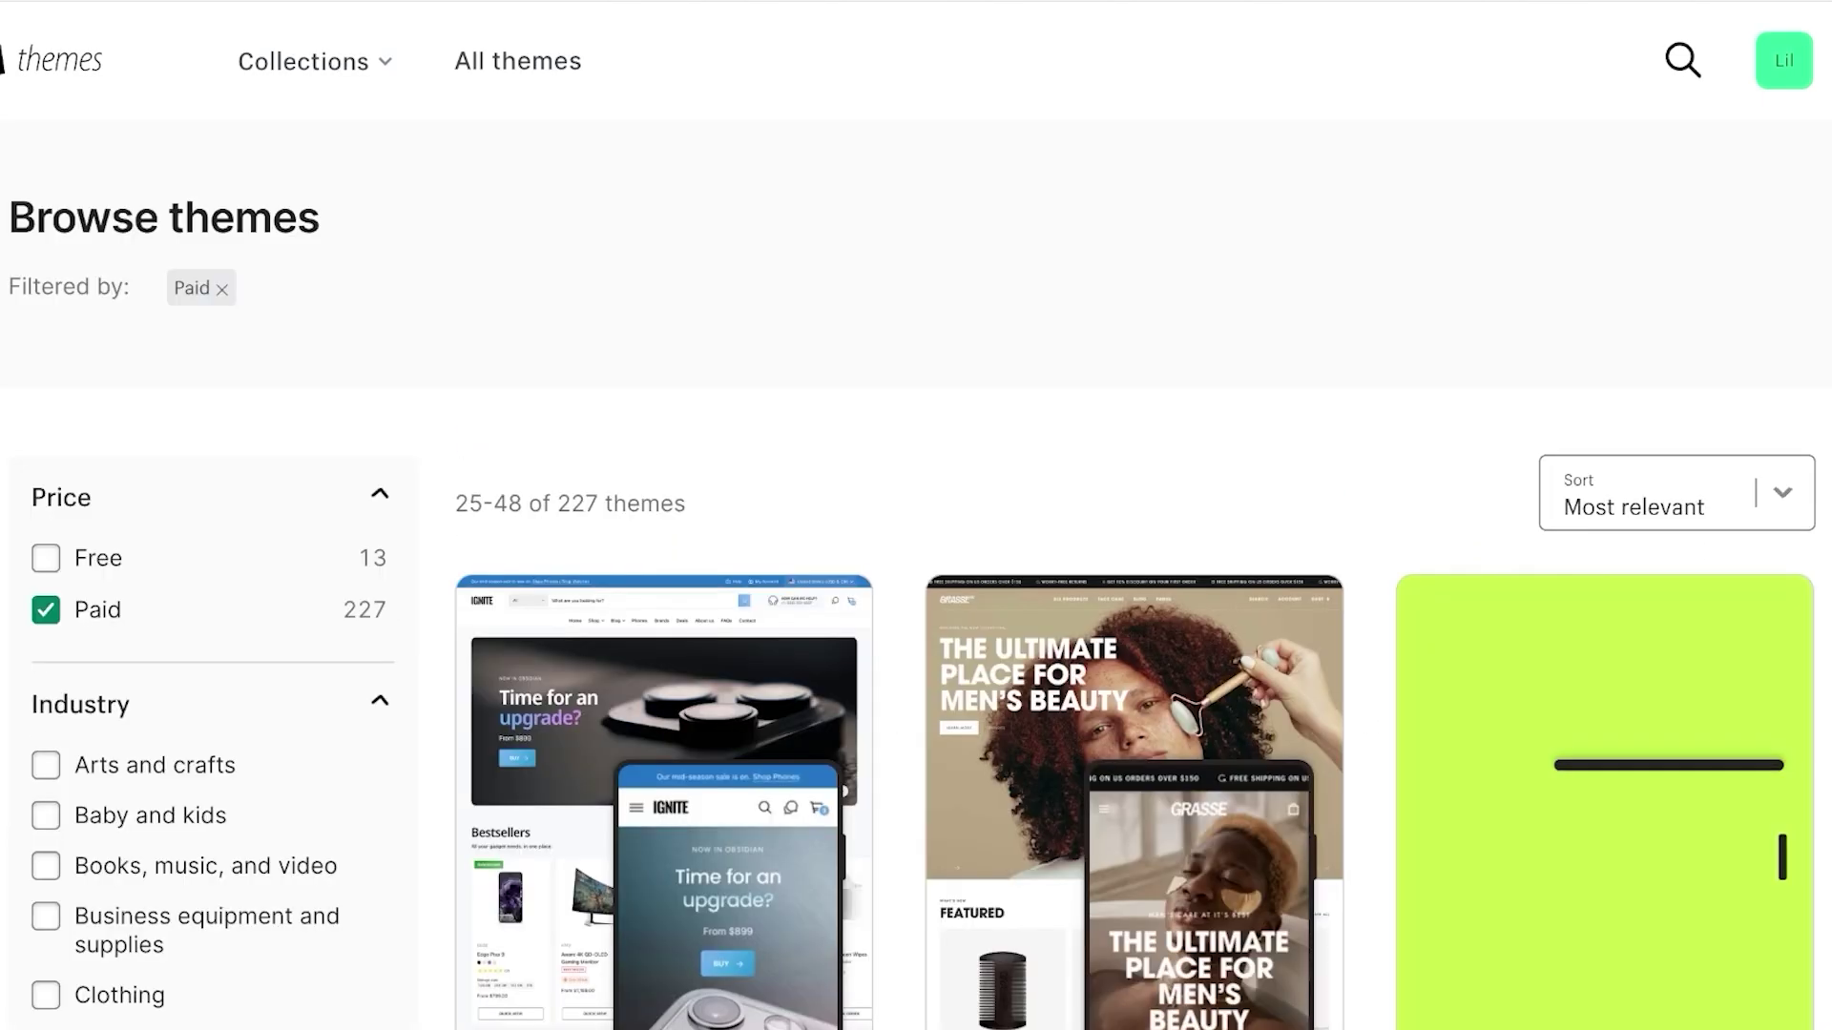
pyautogui.scroll(-10, 1134, 572)
pyautogui.scroll(-2, 1603, 533)
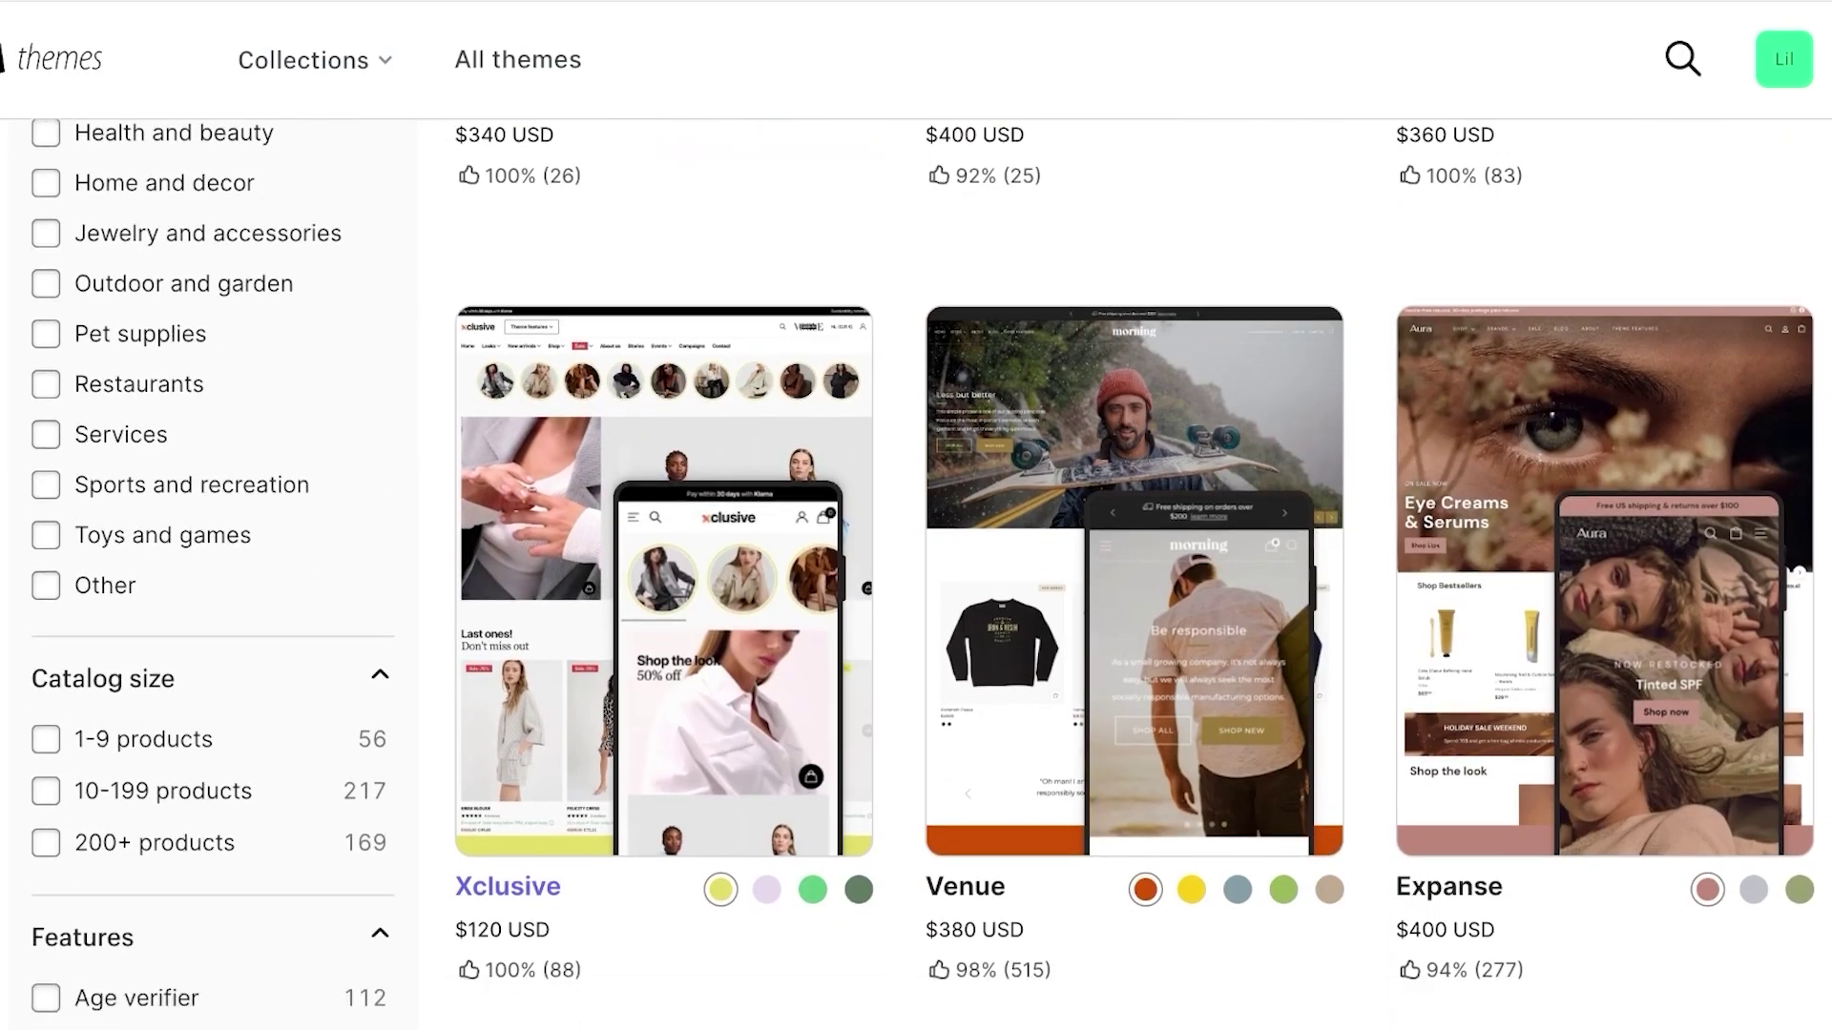
pyautogui.scroll(-8, 1134, 573)
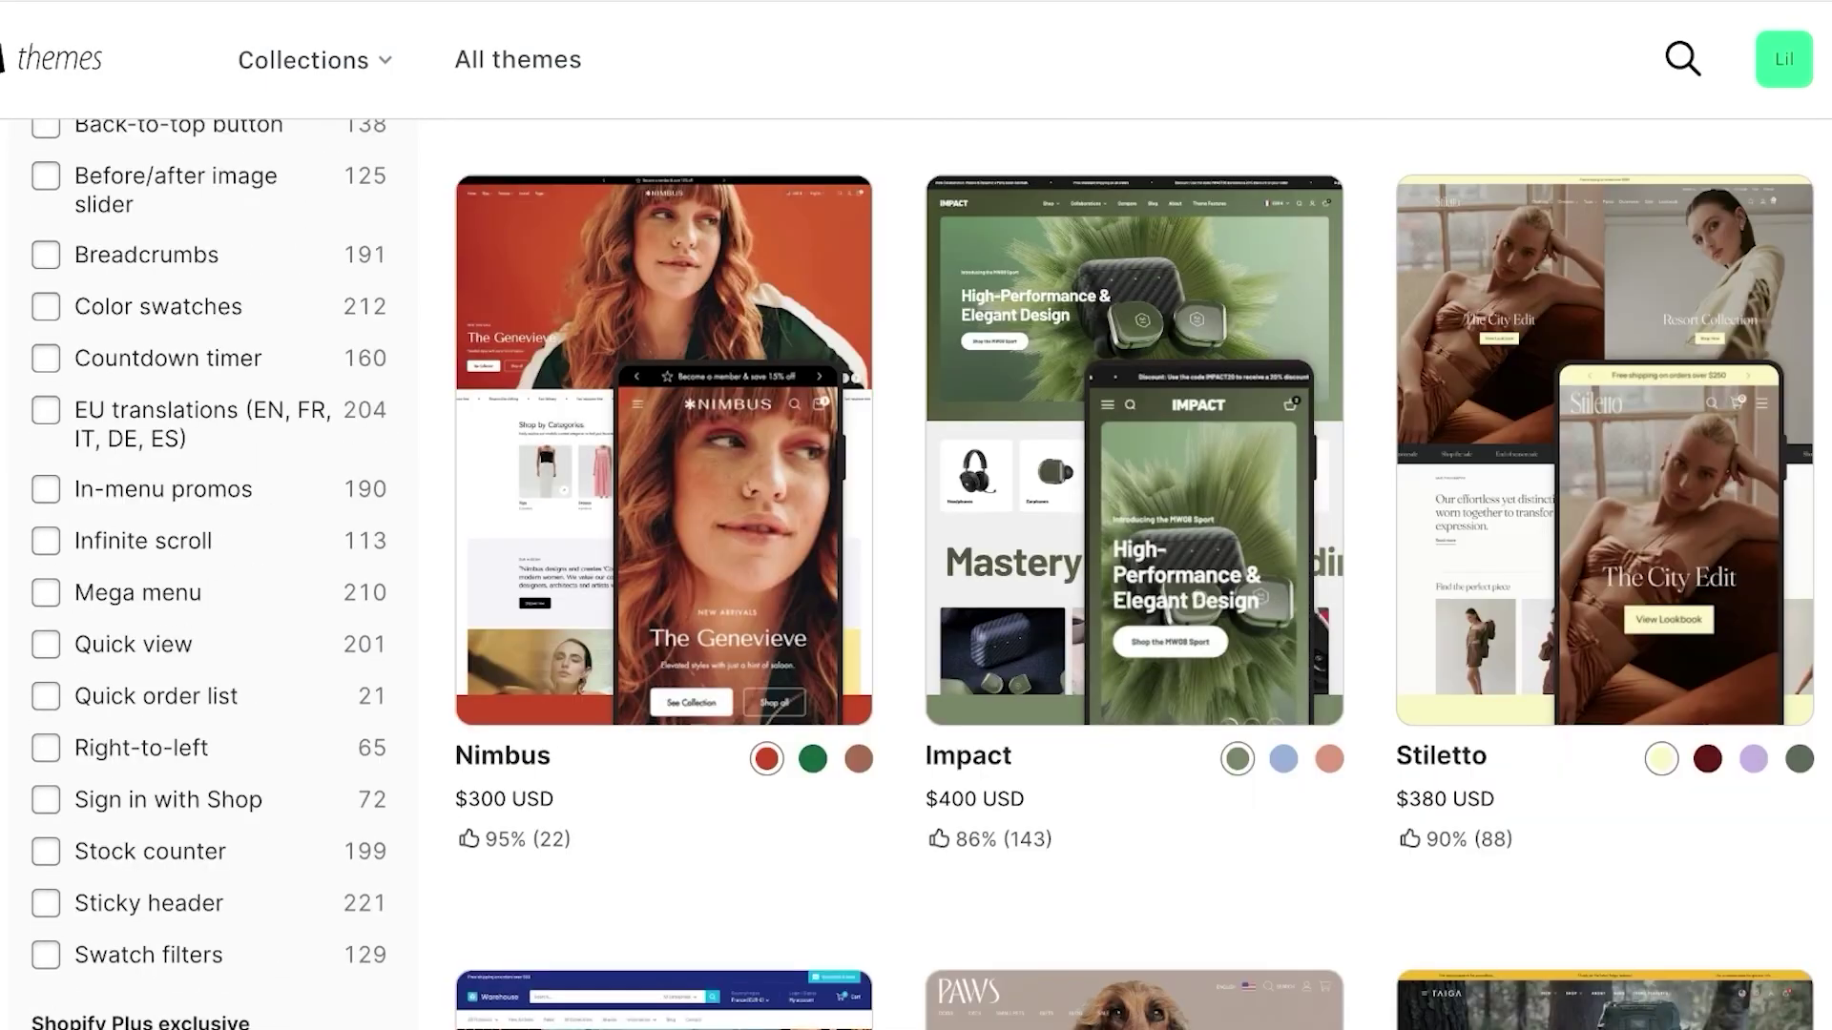
pyautogui.scroll(-11, 1134, 573)
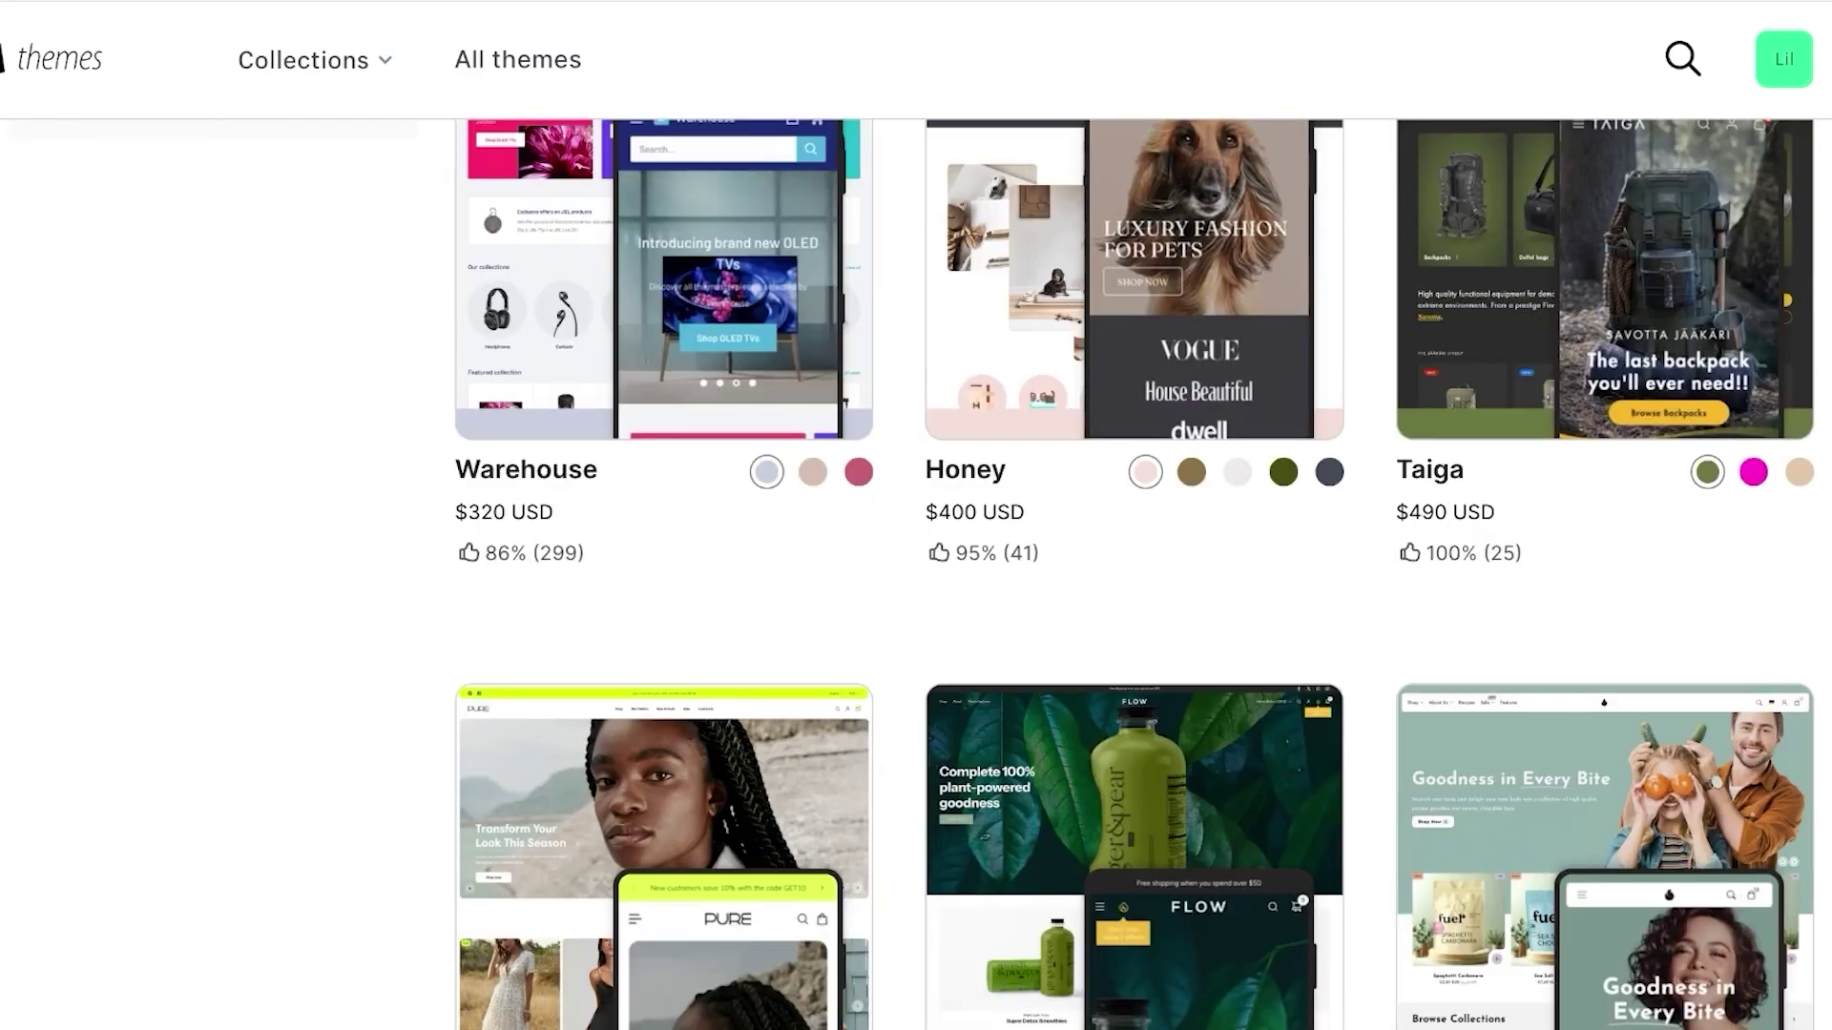
pyautogui.scroll(-5, 1134, 573)
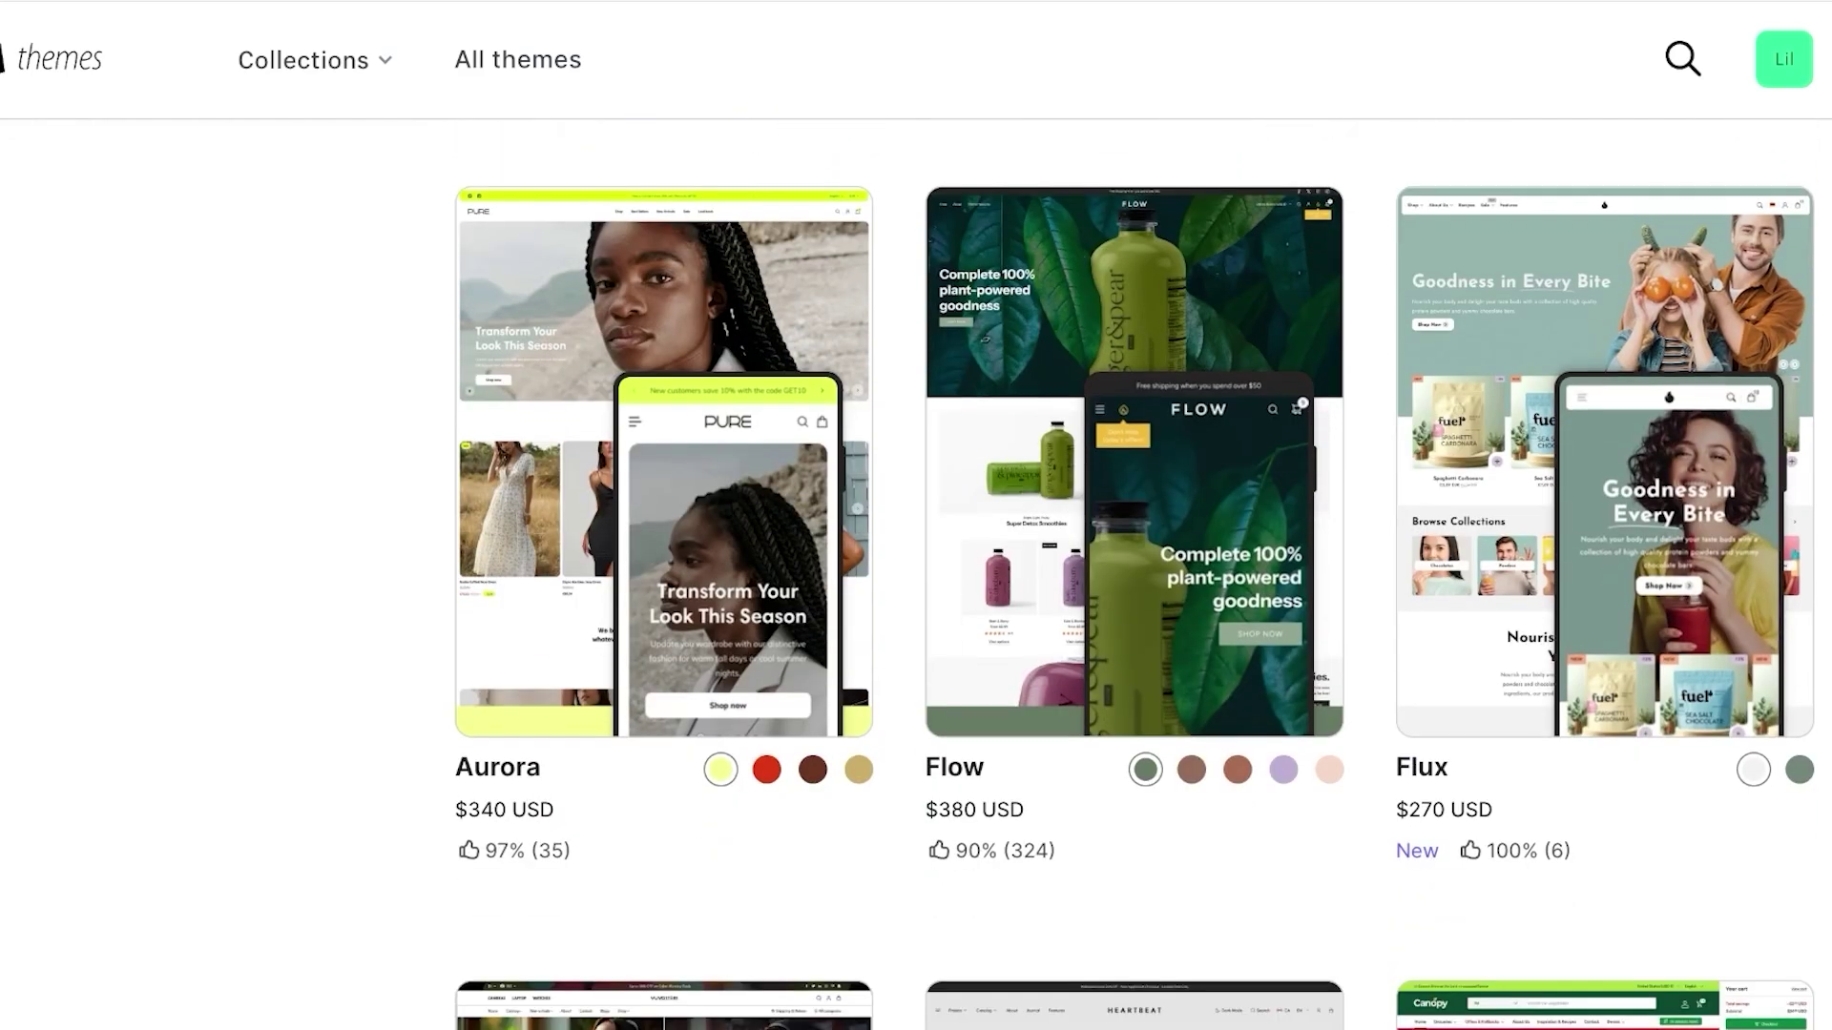
pyautogui.scroll(-16, 1134, 573)
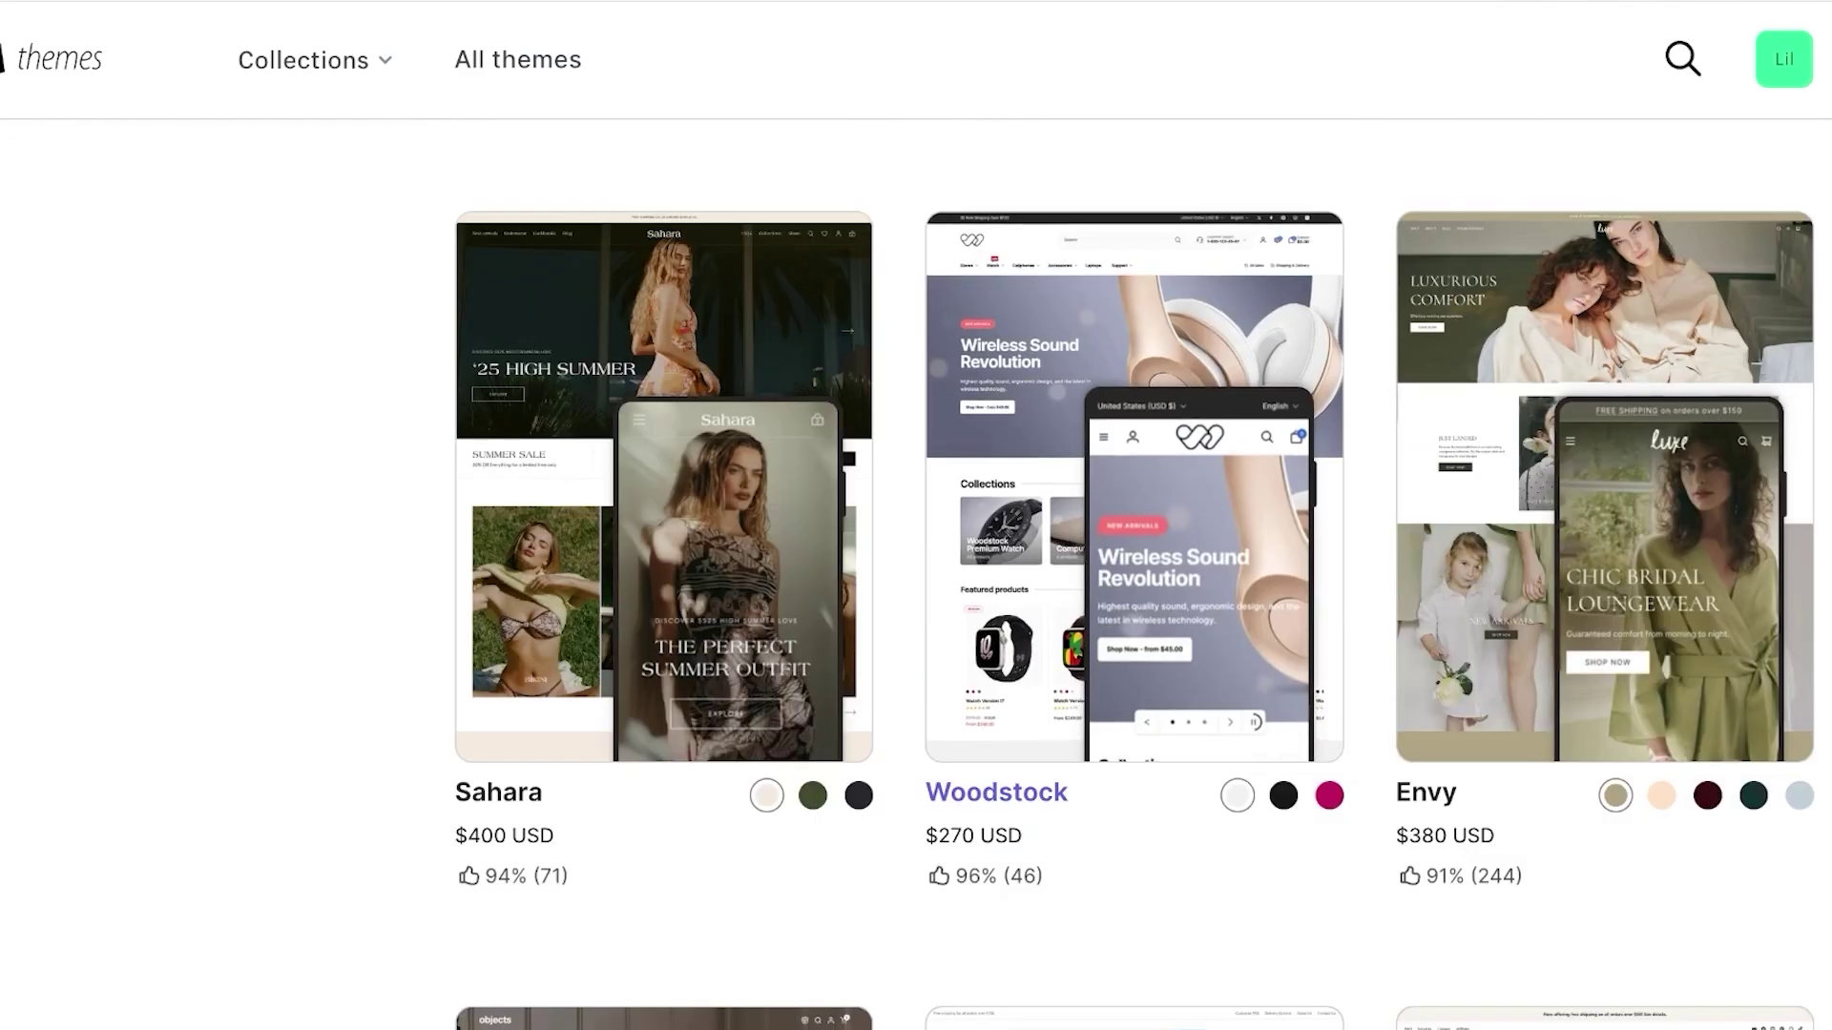
pyautogui.scroll(-8, 1134, 573)
pyautogui.scroll(-6, 1134, 572)
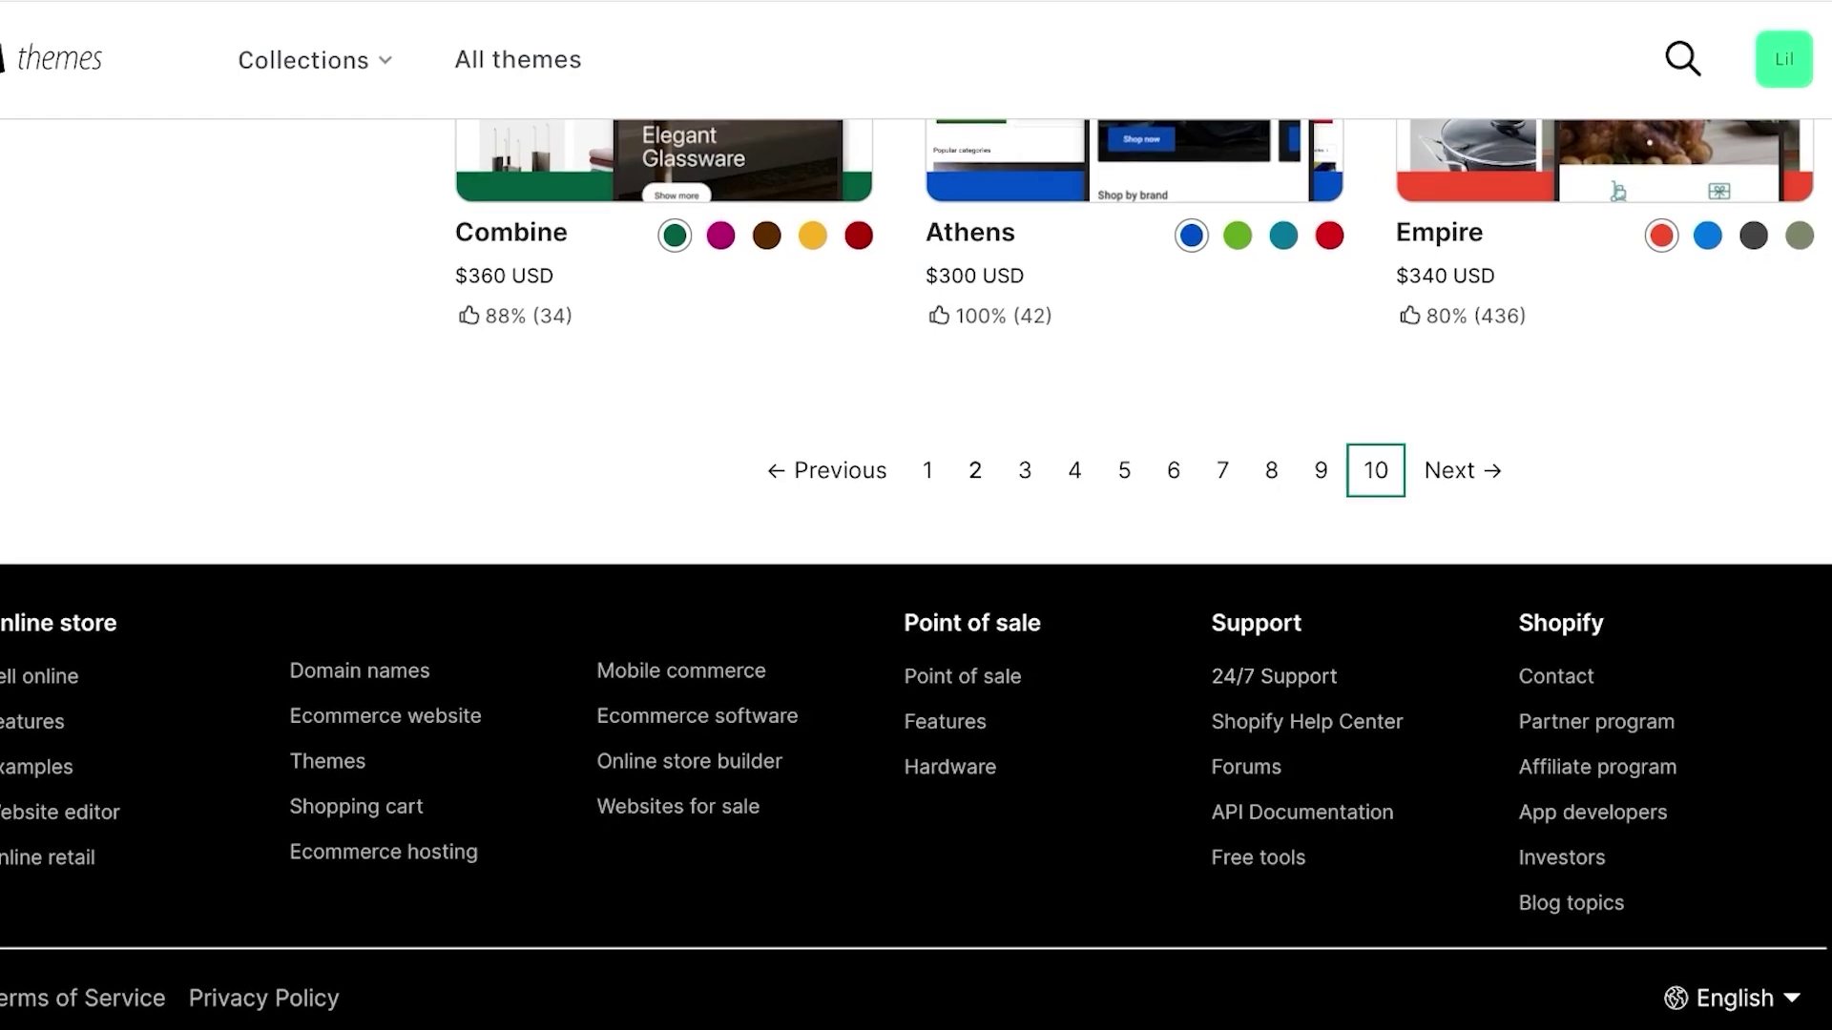
# Jump to page 10 of the paid themes and scroll through it
pyautogui.click(1375, 471)
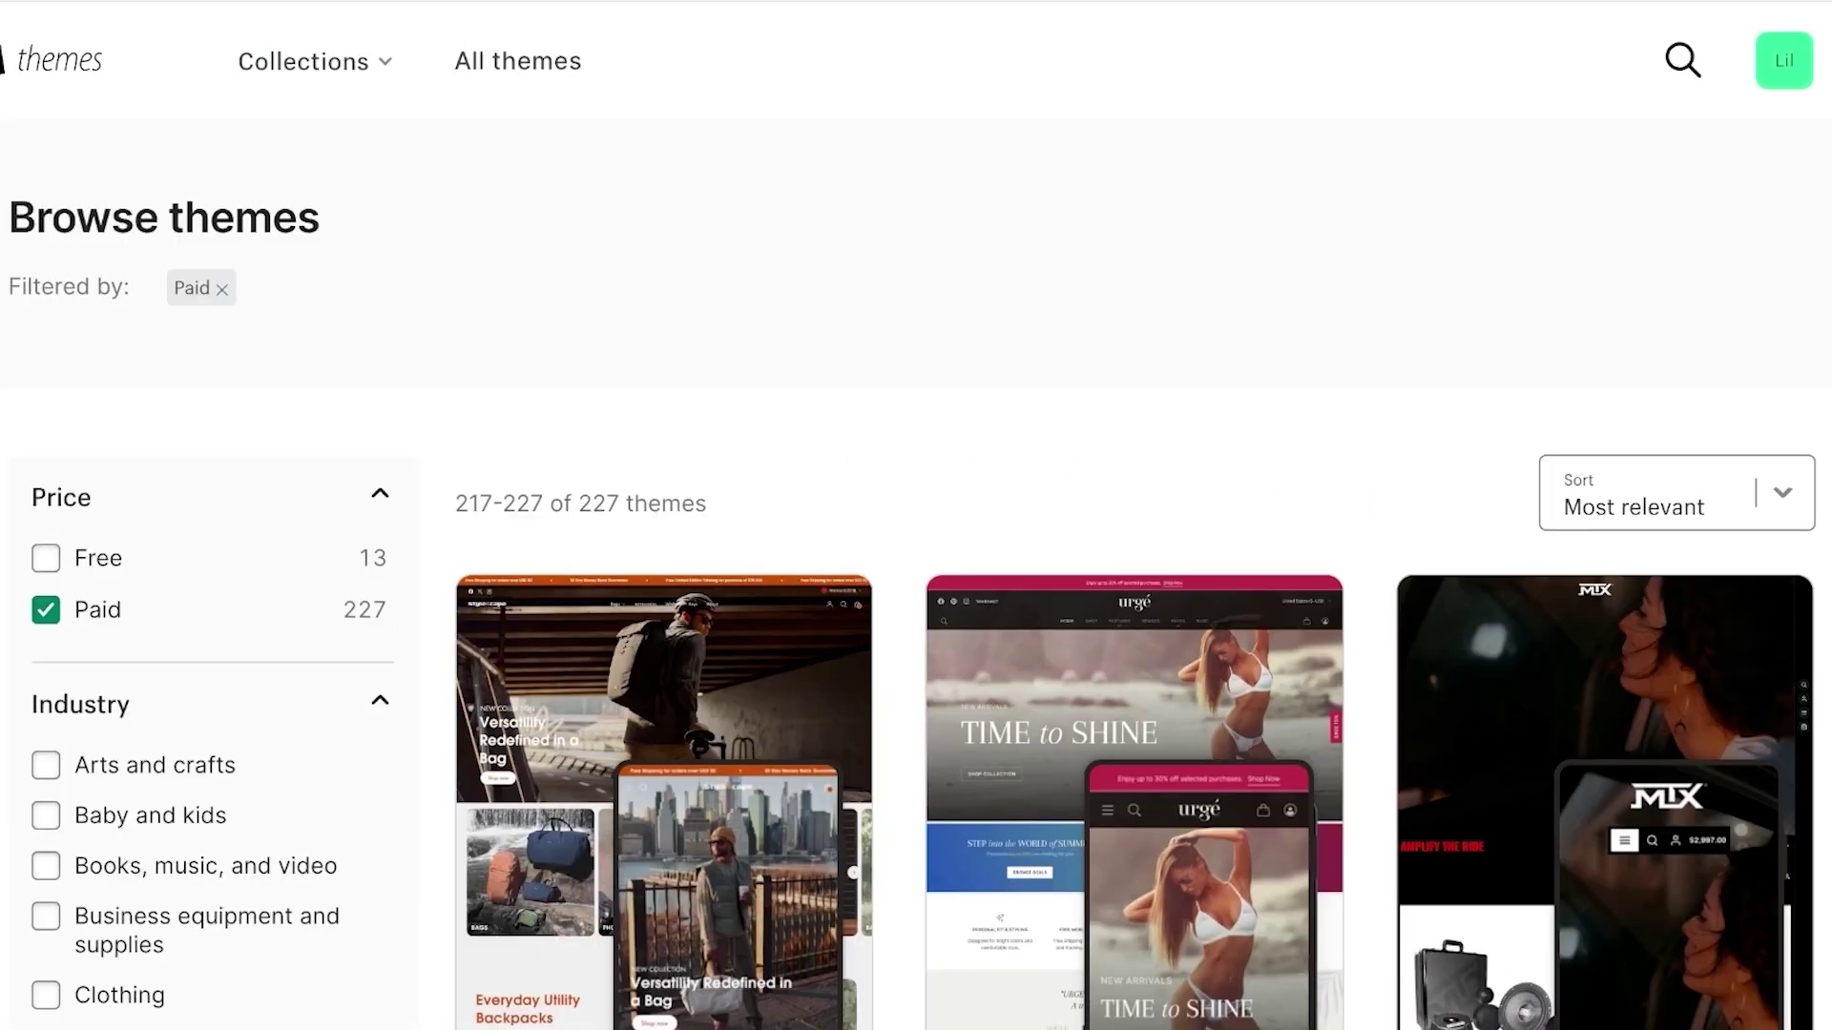
pyautogui.scroll(-12, 1134, 573)
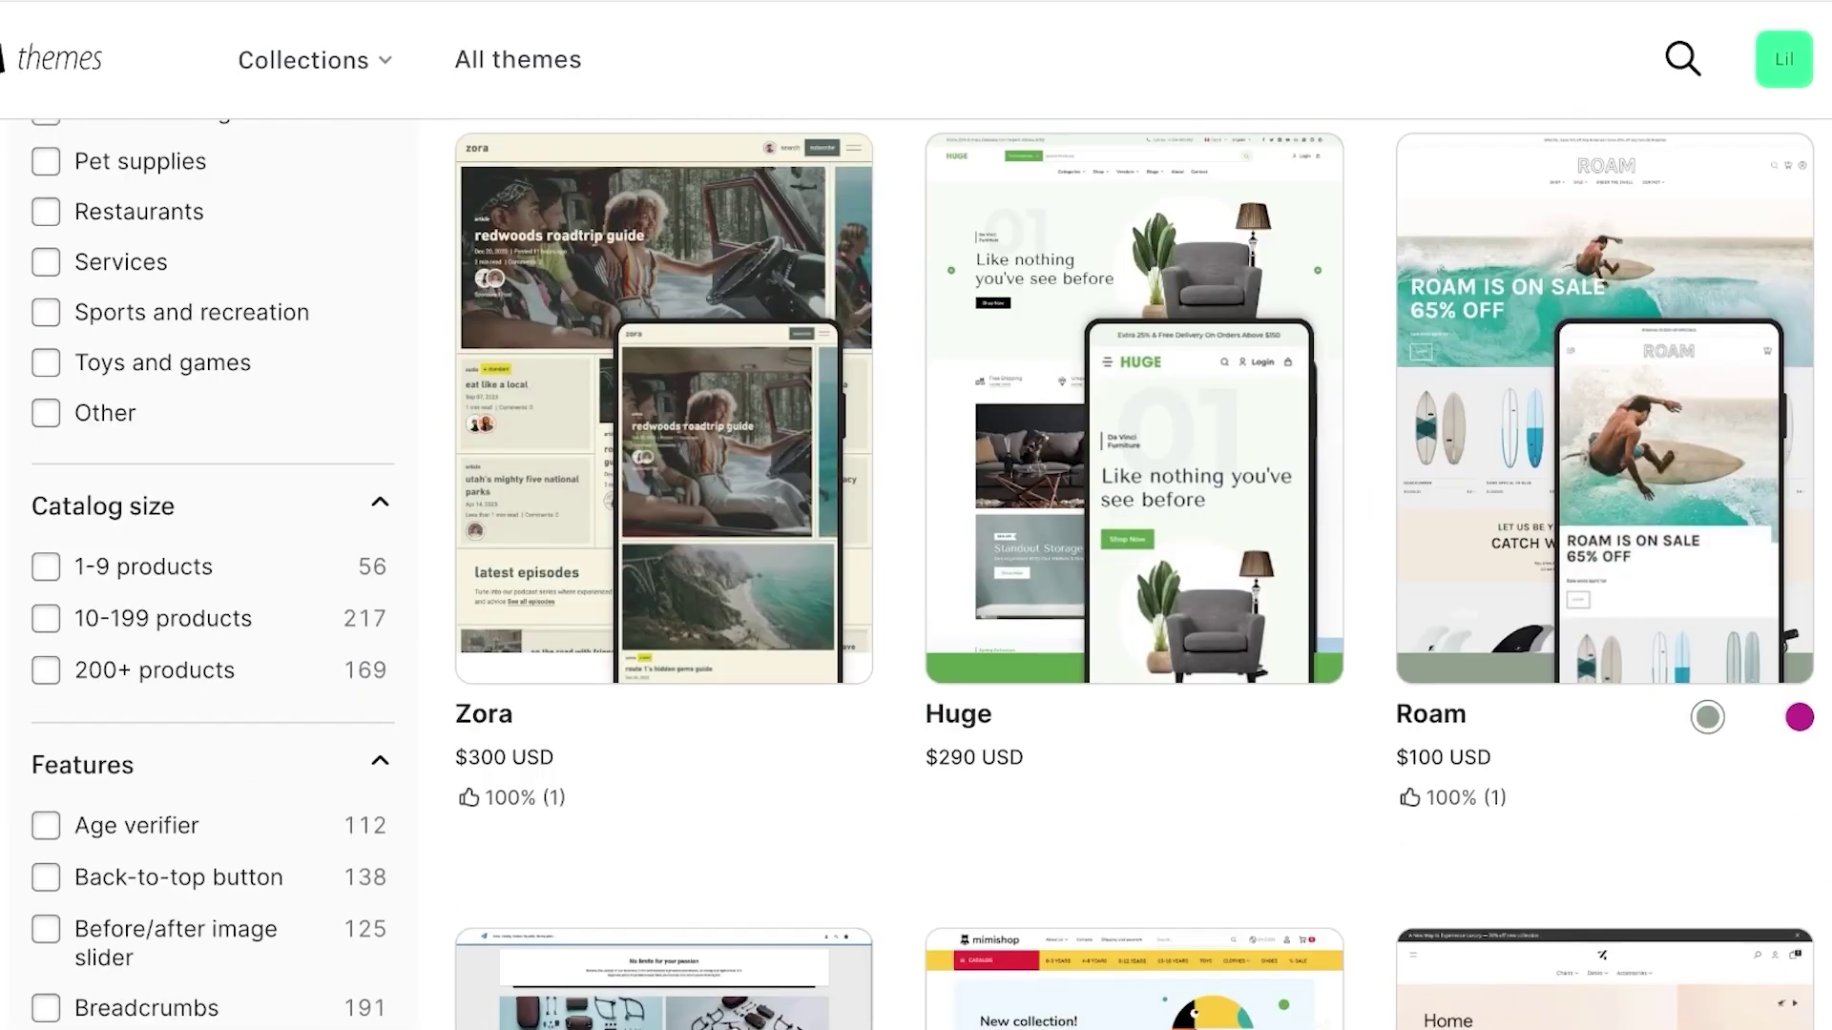
pyautogui.scroll(-13, 1134, 572)
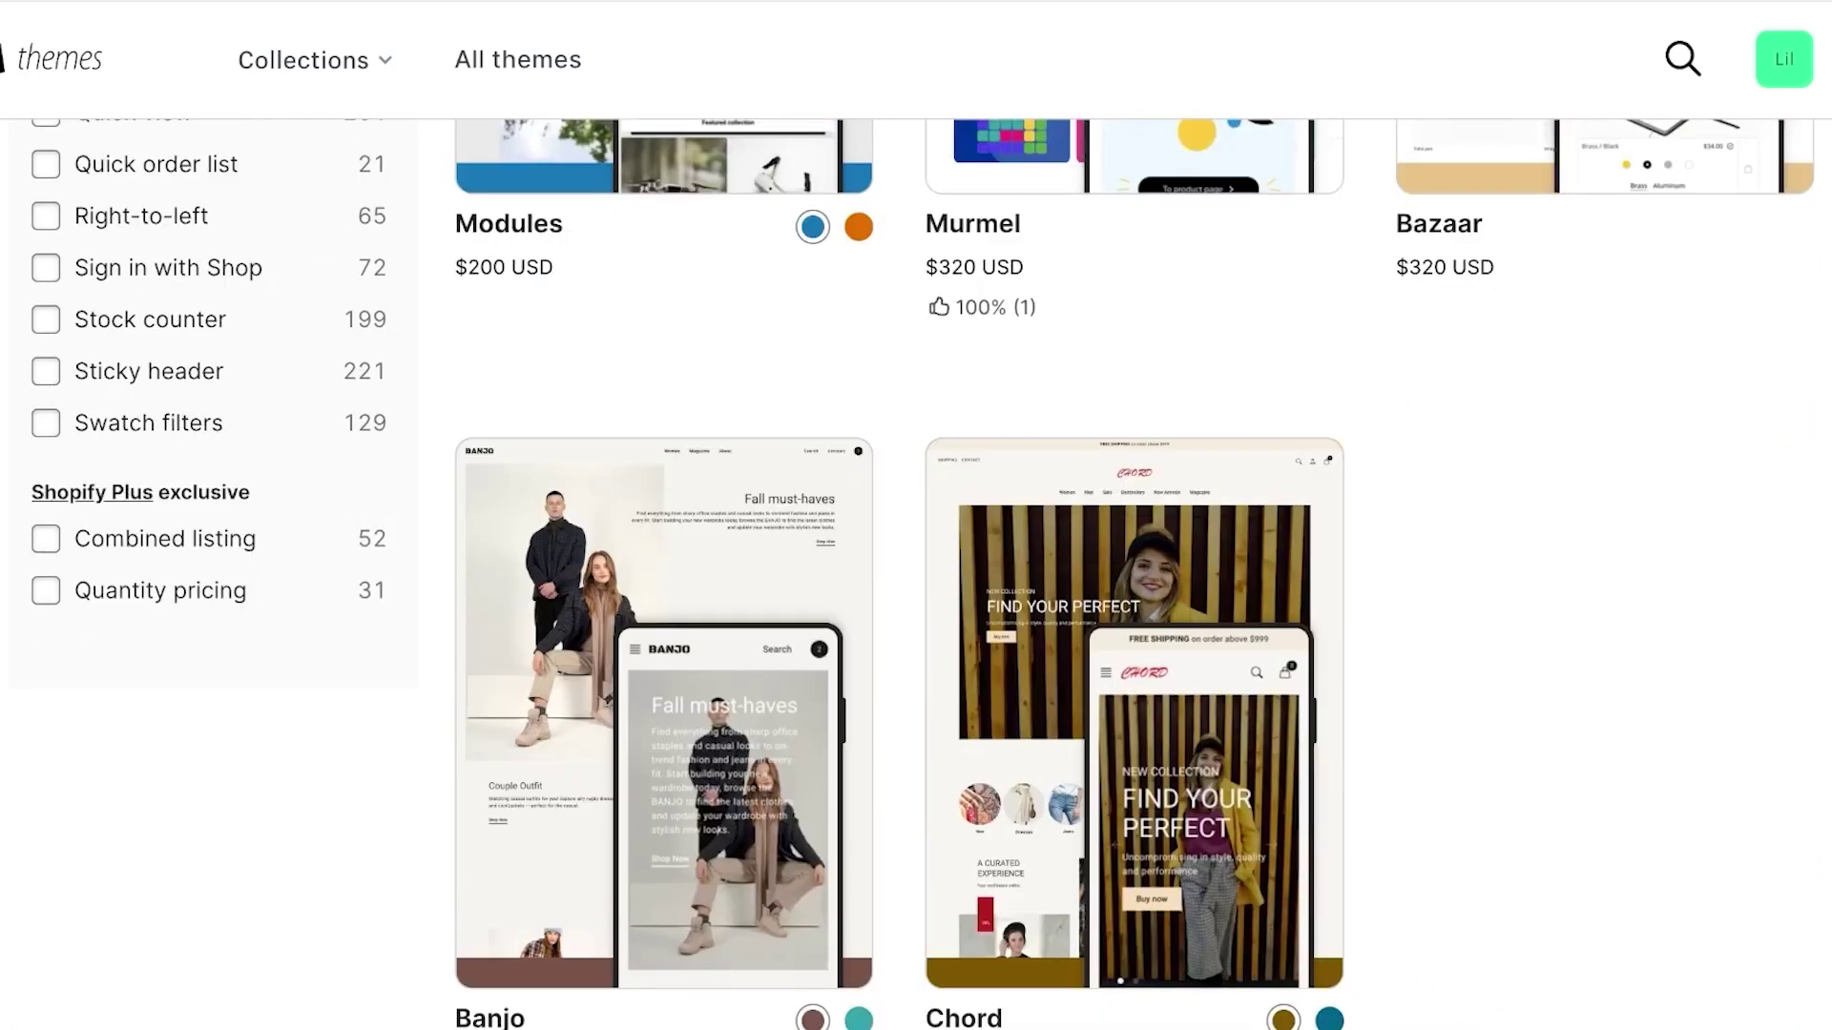
pyautogui.scroll(-4, 916, 573)
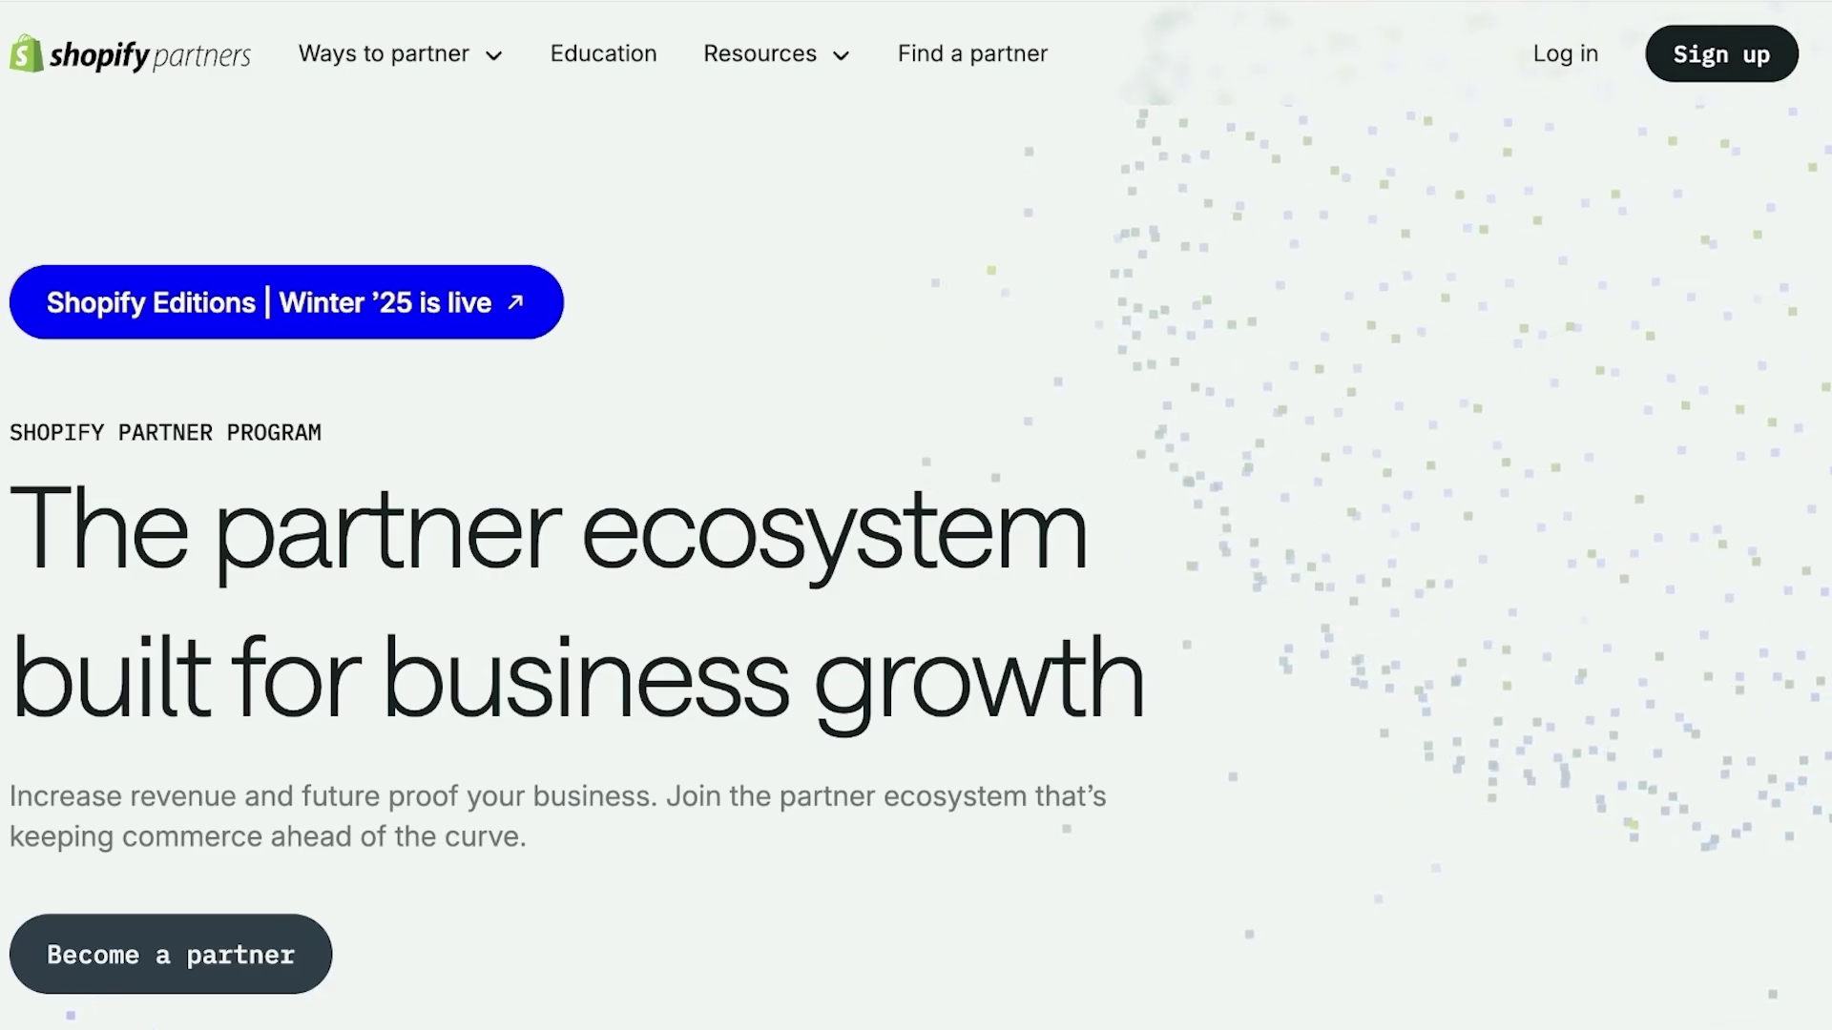
# Scroll through the Service and Technology partner track sections of the Partners landing page
pyautogui.scroll(-10, 916, 515)
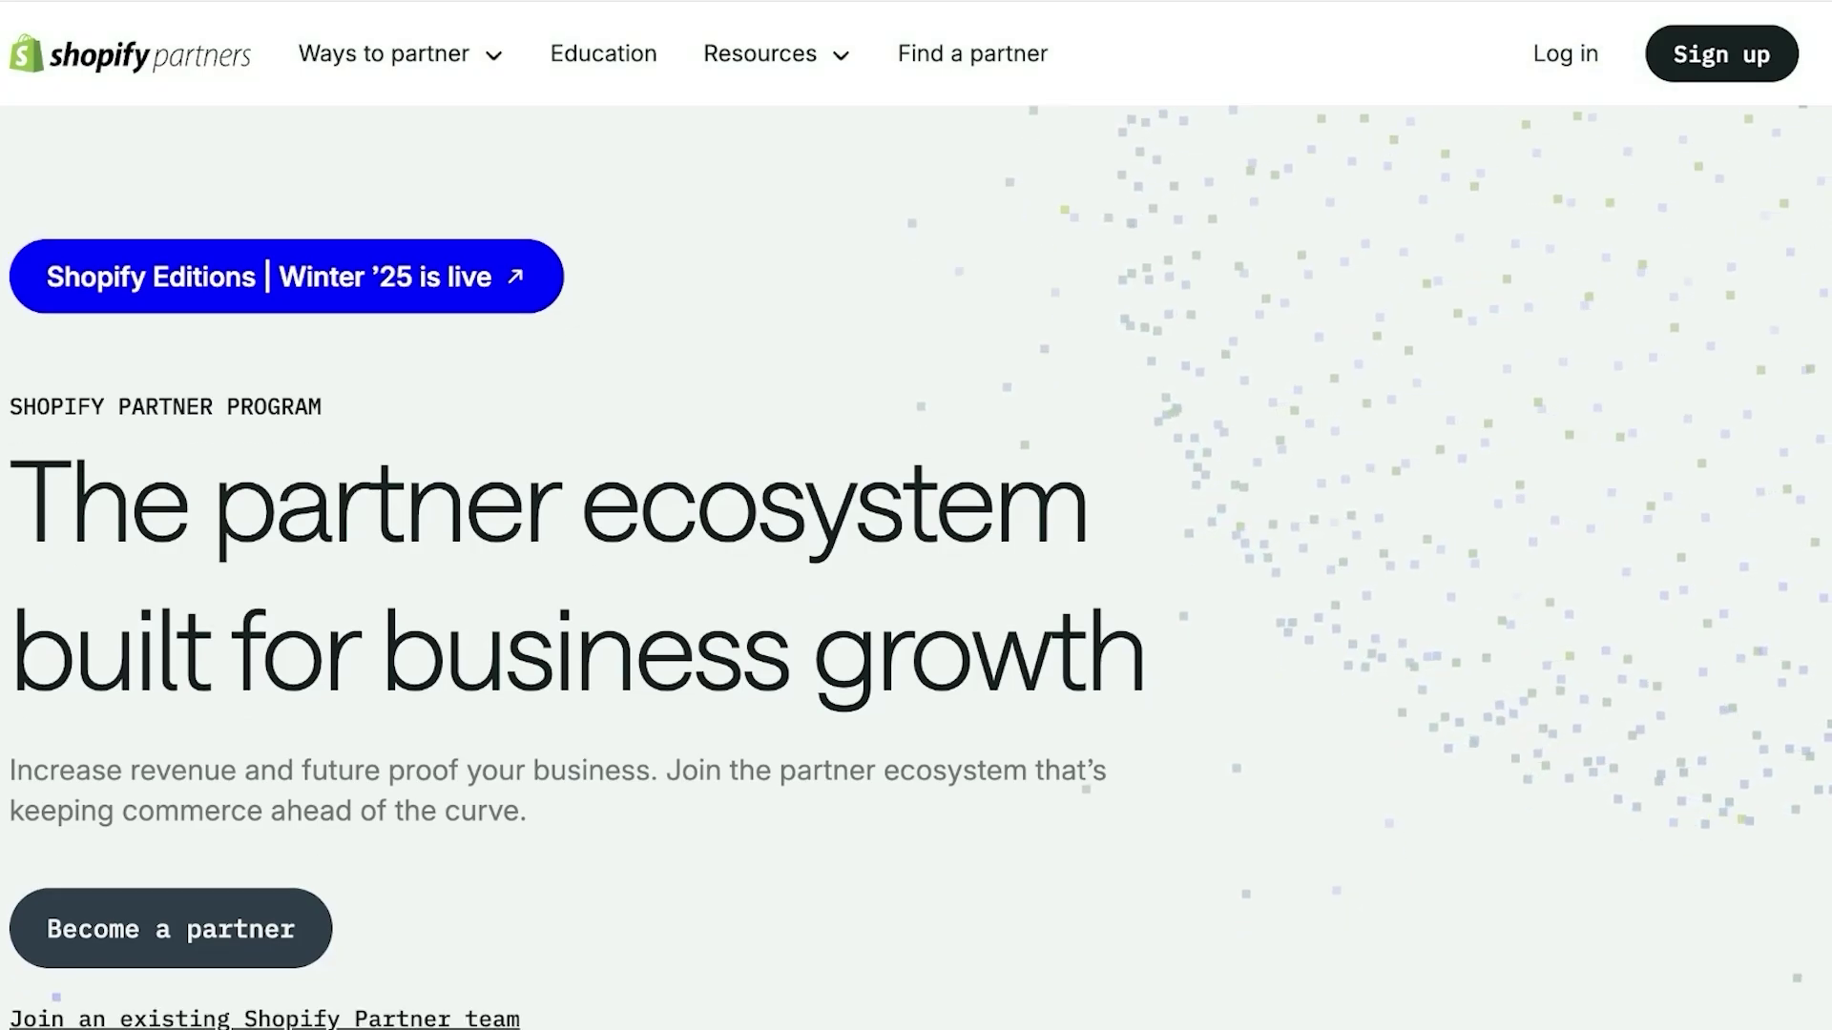
pyautogui.scroll(-4, 916, 554)
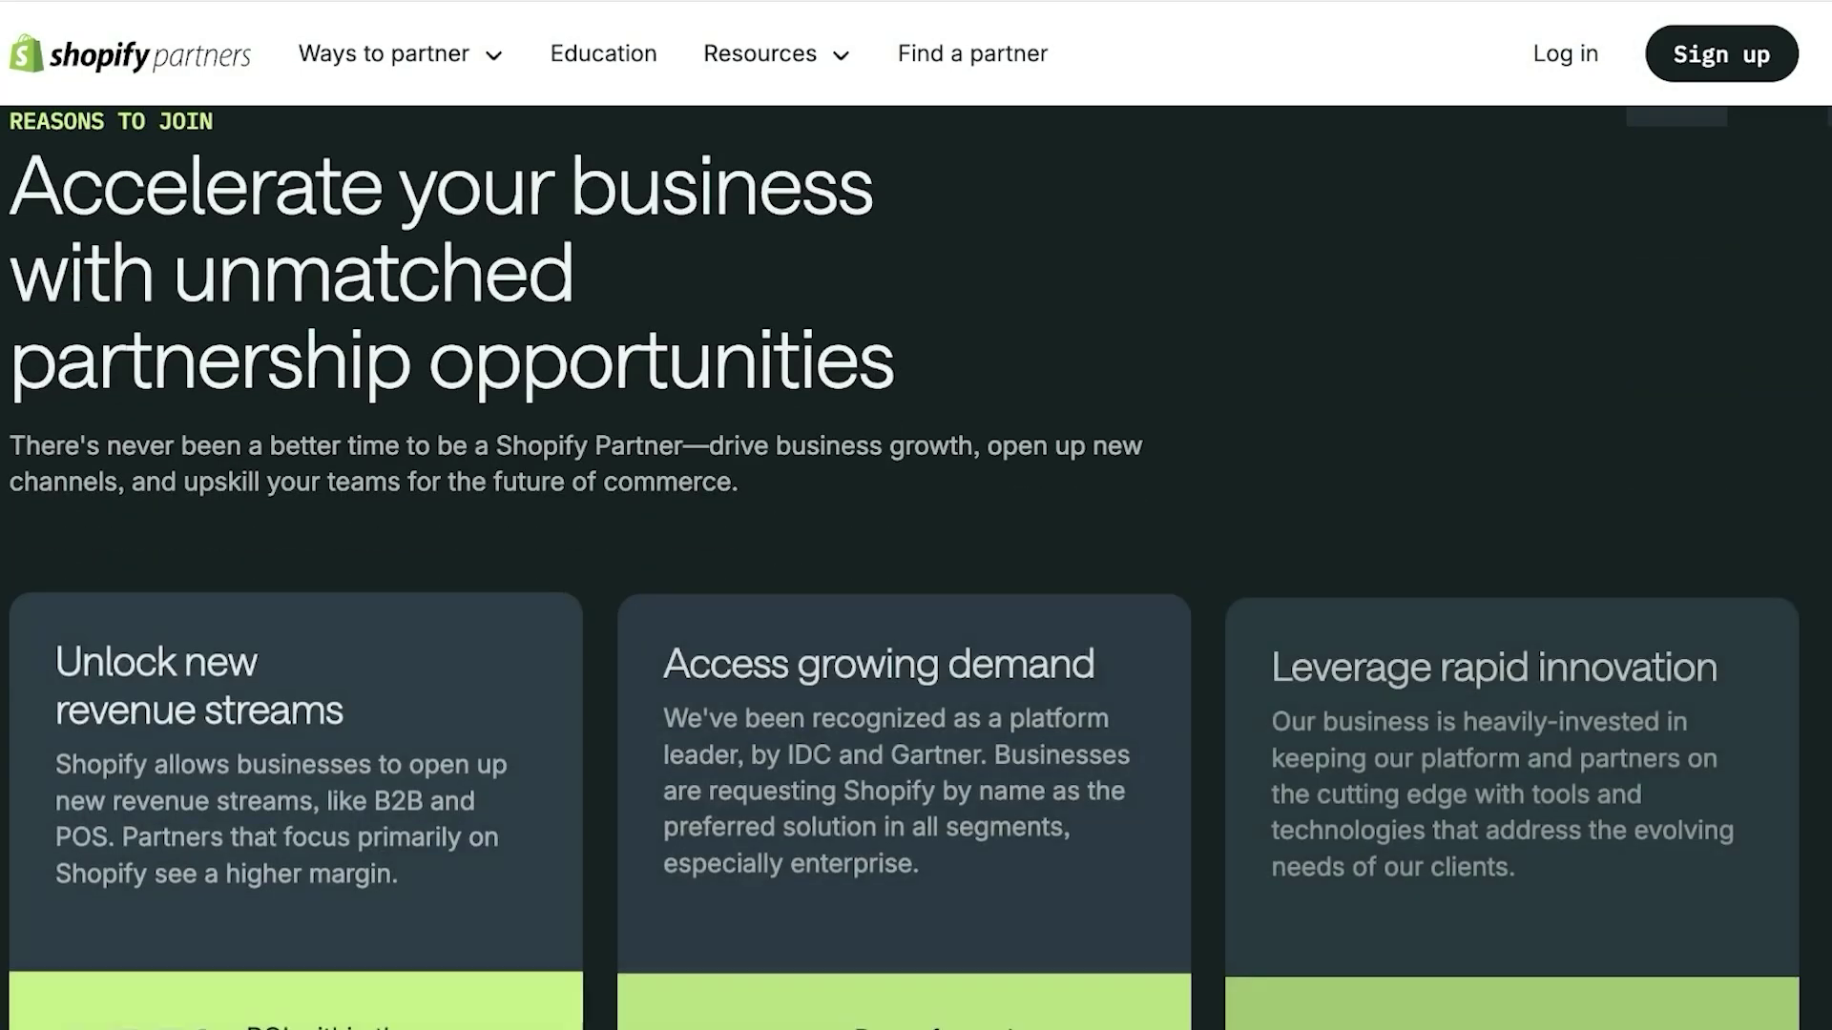
pyautogui.scroll(-3, 917, 553)
pyautogui.scroll(-4, 917, 554)
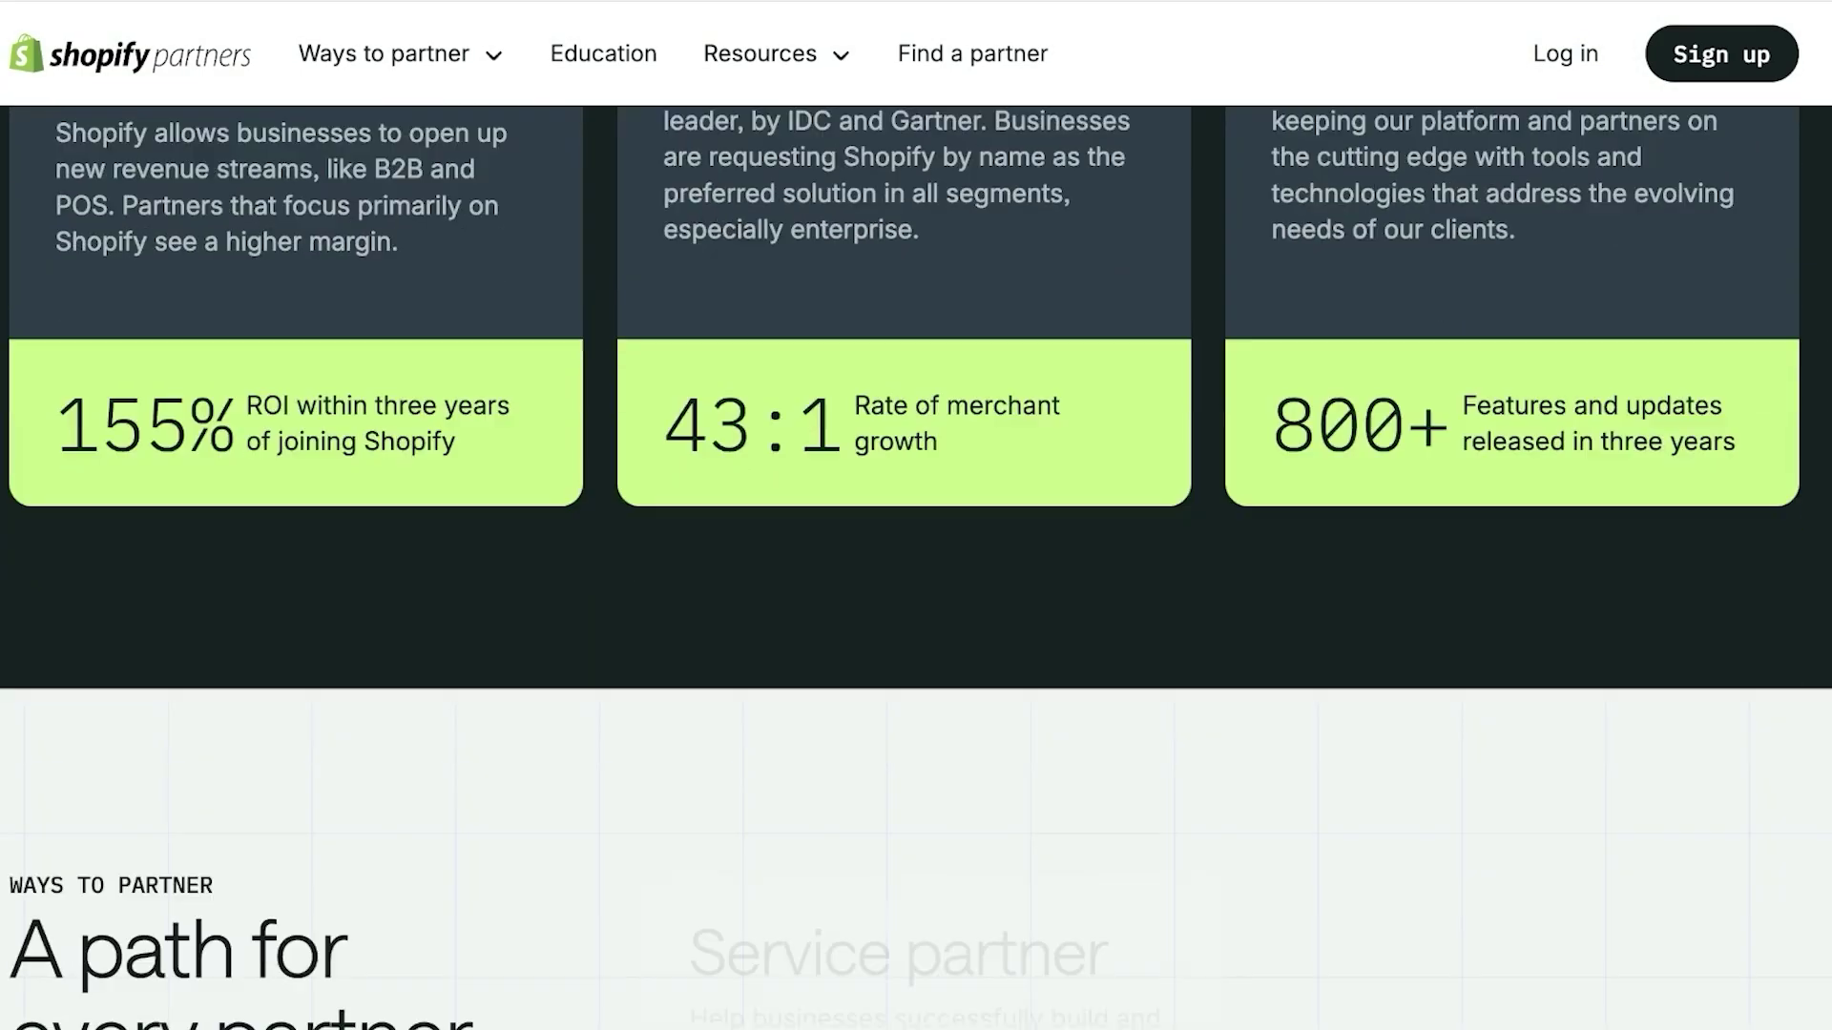
pyautogui.scroll(4, 916, 554)
pyautogui.scroll(-7, 917, 553)
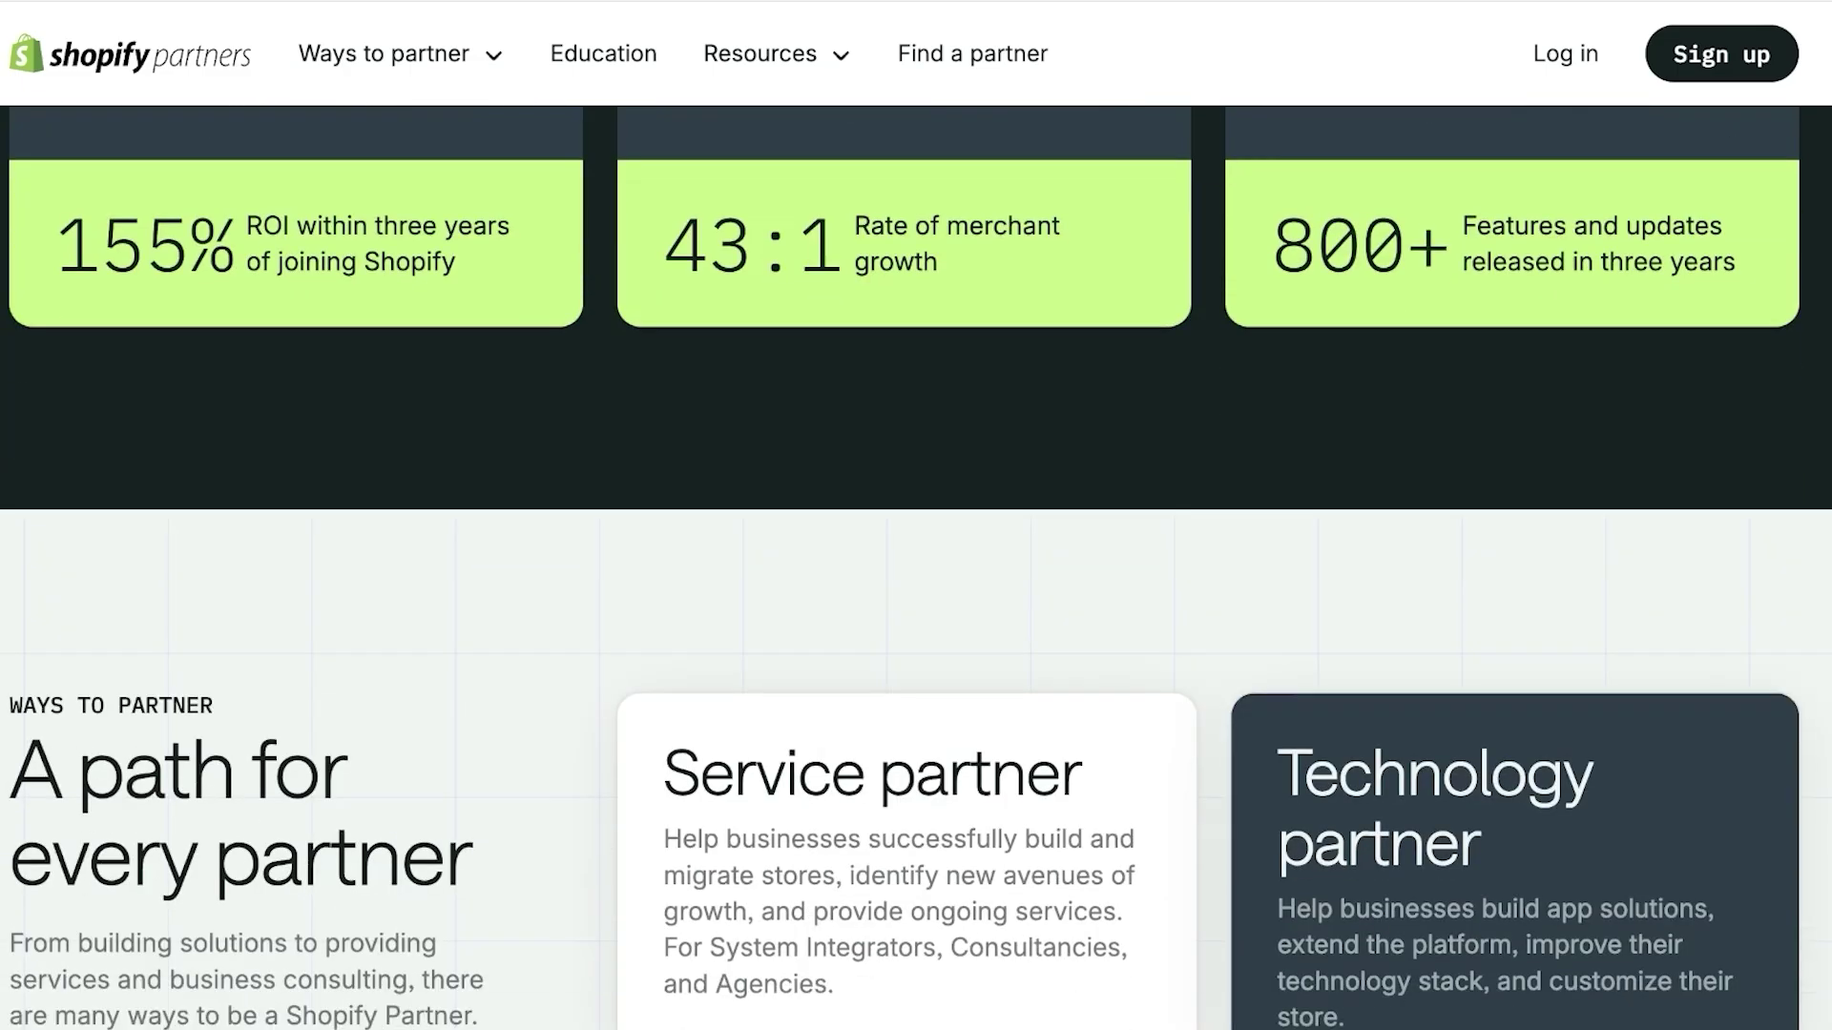
pyautogui.scroll(4, 916, 554)
pyautogui.scroll(1, 915, 554)
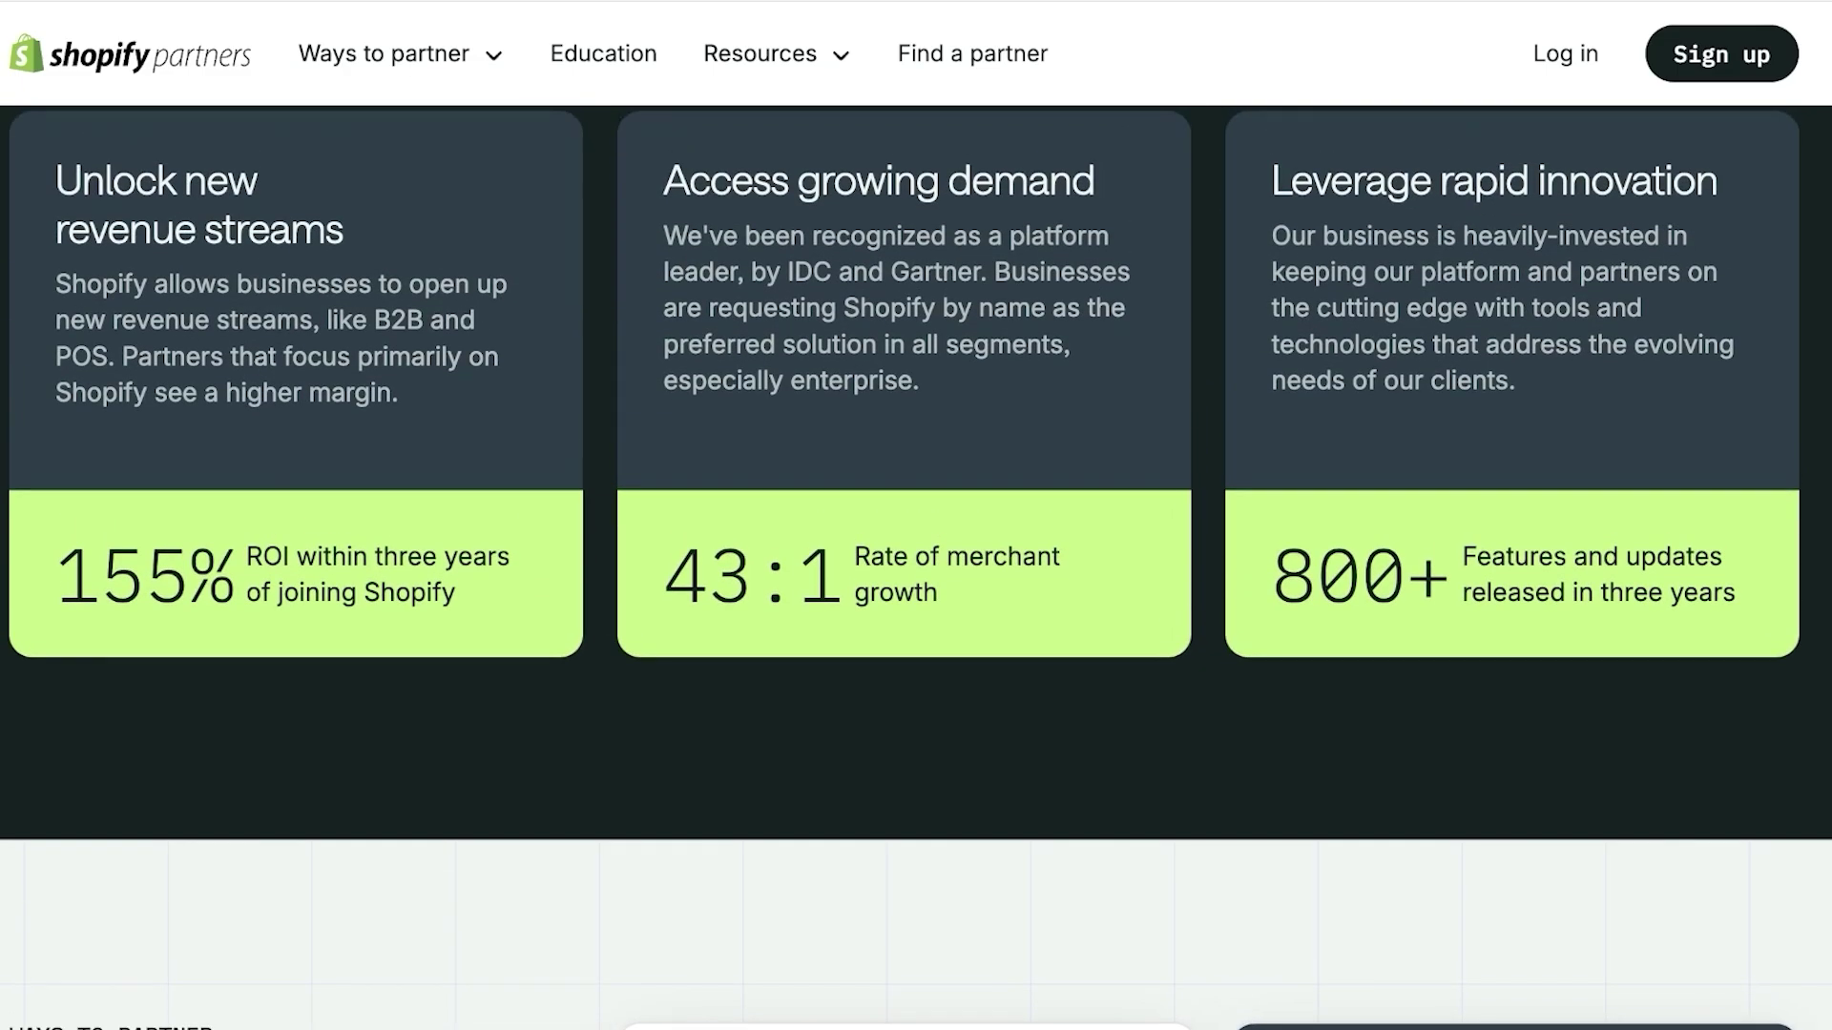
pyautogui.scroll(-1, 917, 569)
pyautogui.scroll(6, 916, 568)
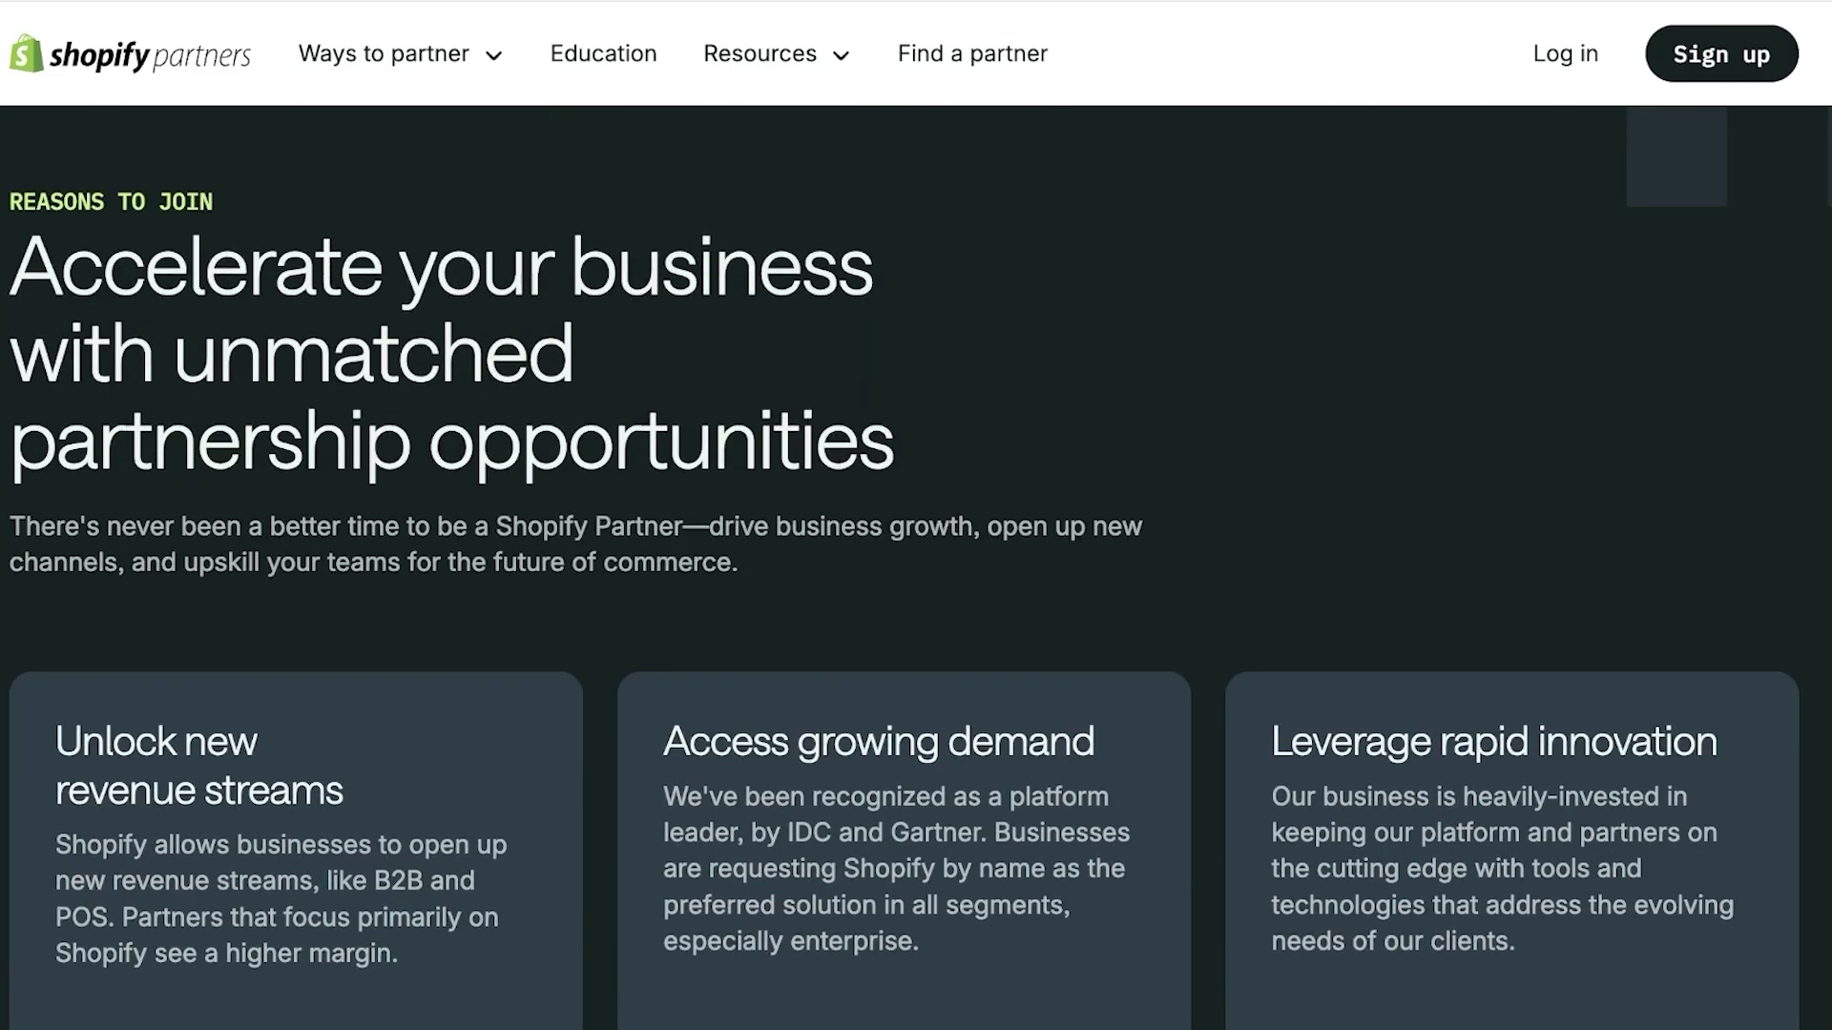
# Scroll down past partner benefits to Shopify Academy, then return to the top with Home
pyautogui.scroll(-10, 916, 569)
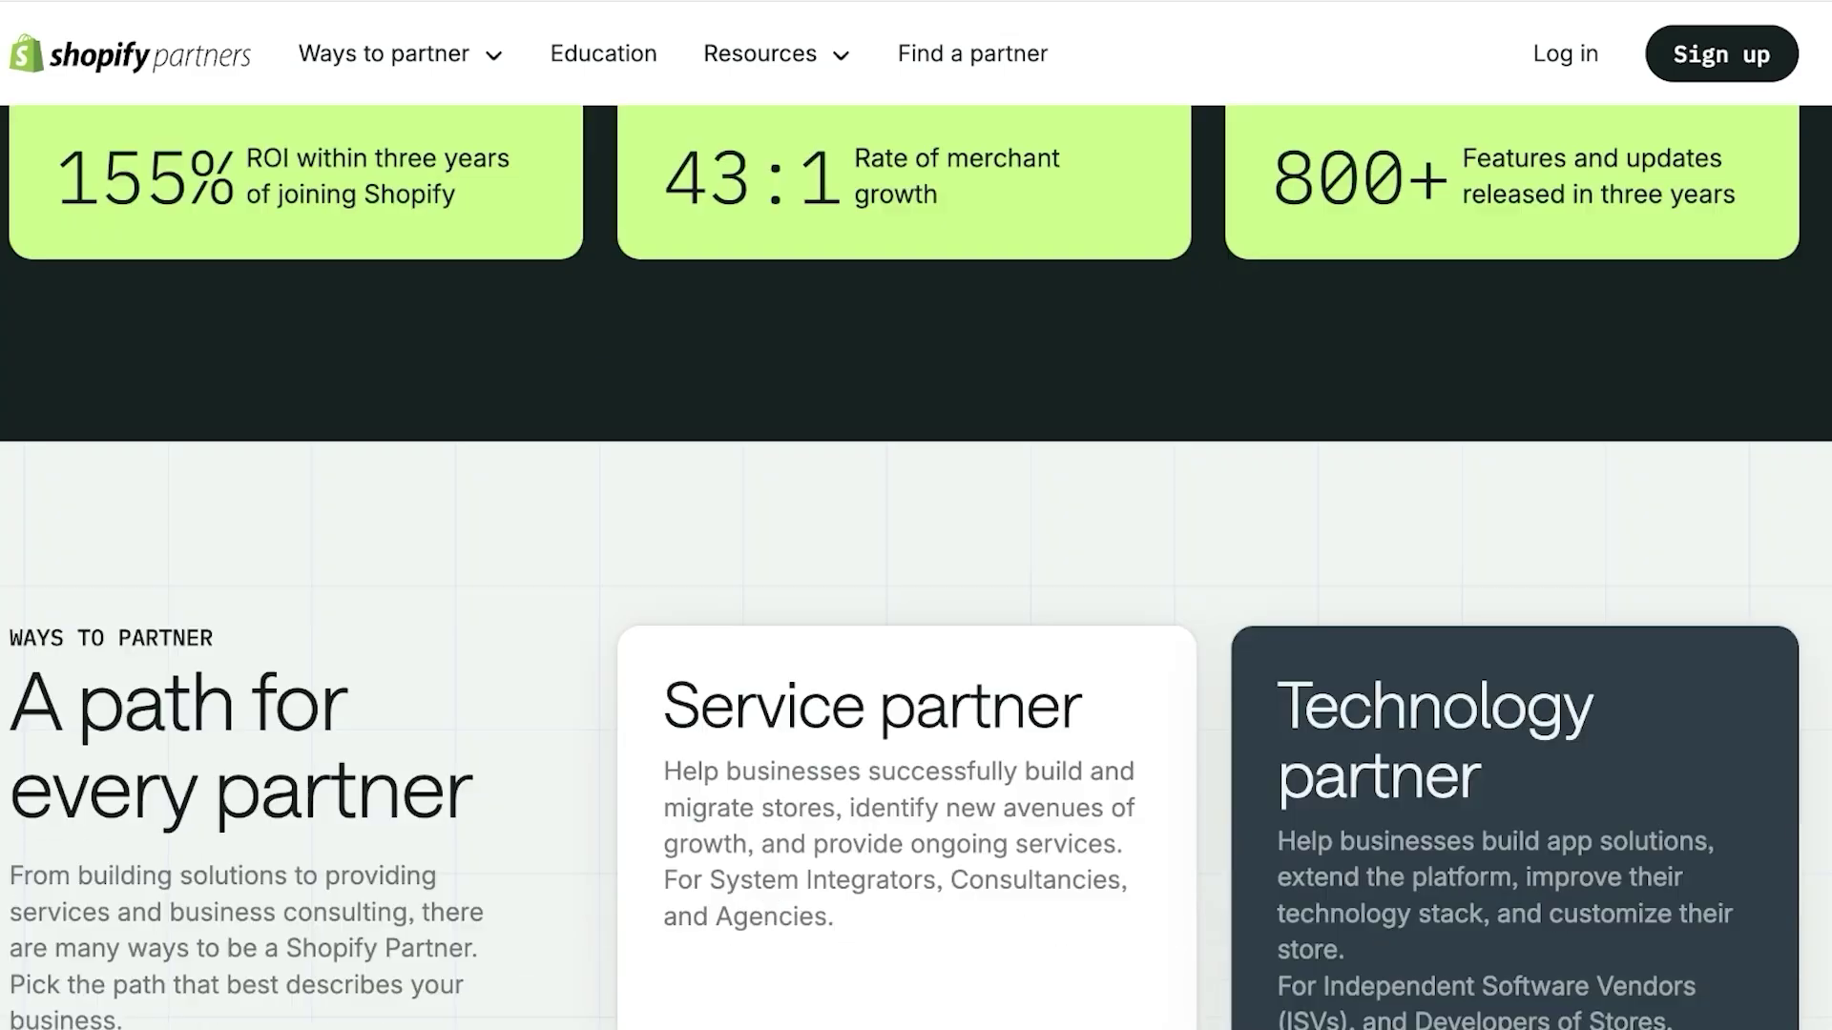
pyautogui.scroll(-6, 917, 567)
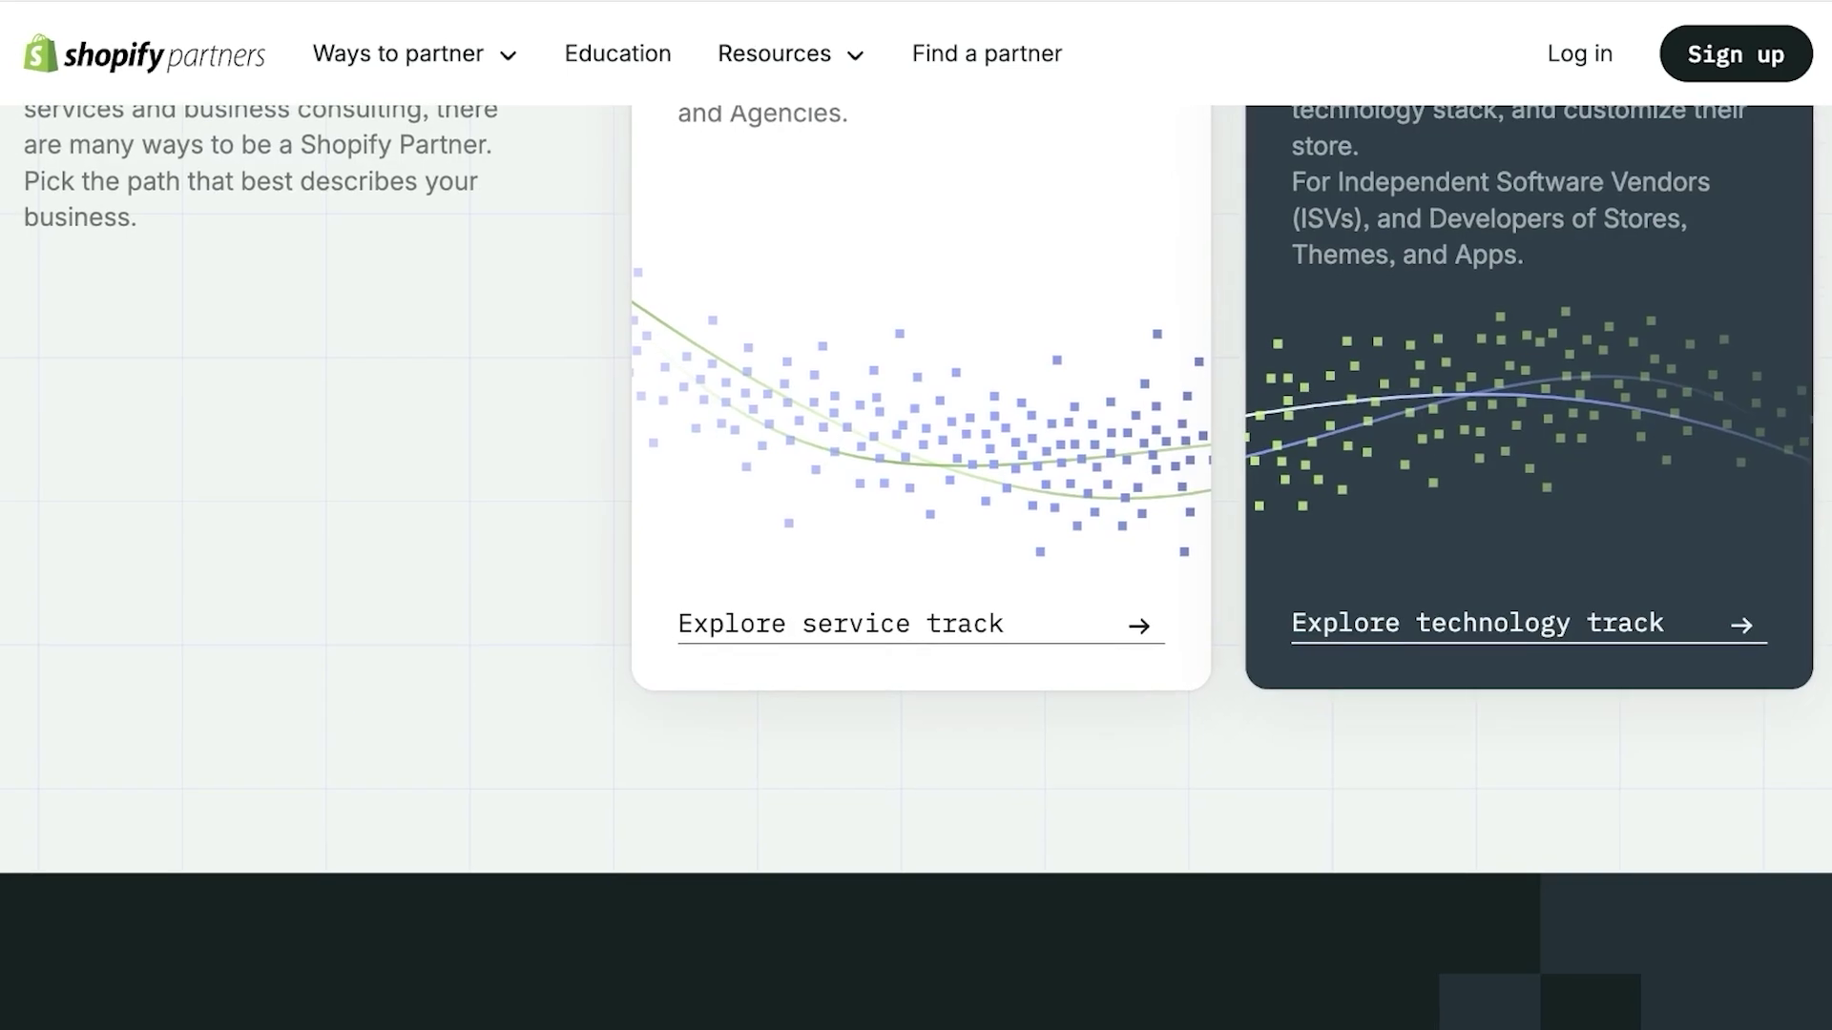
pyautogui.scroll(-5, 916, 568)
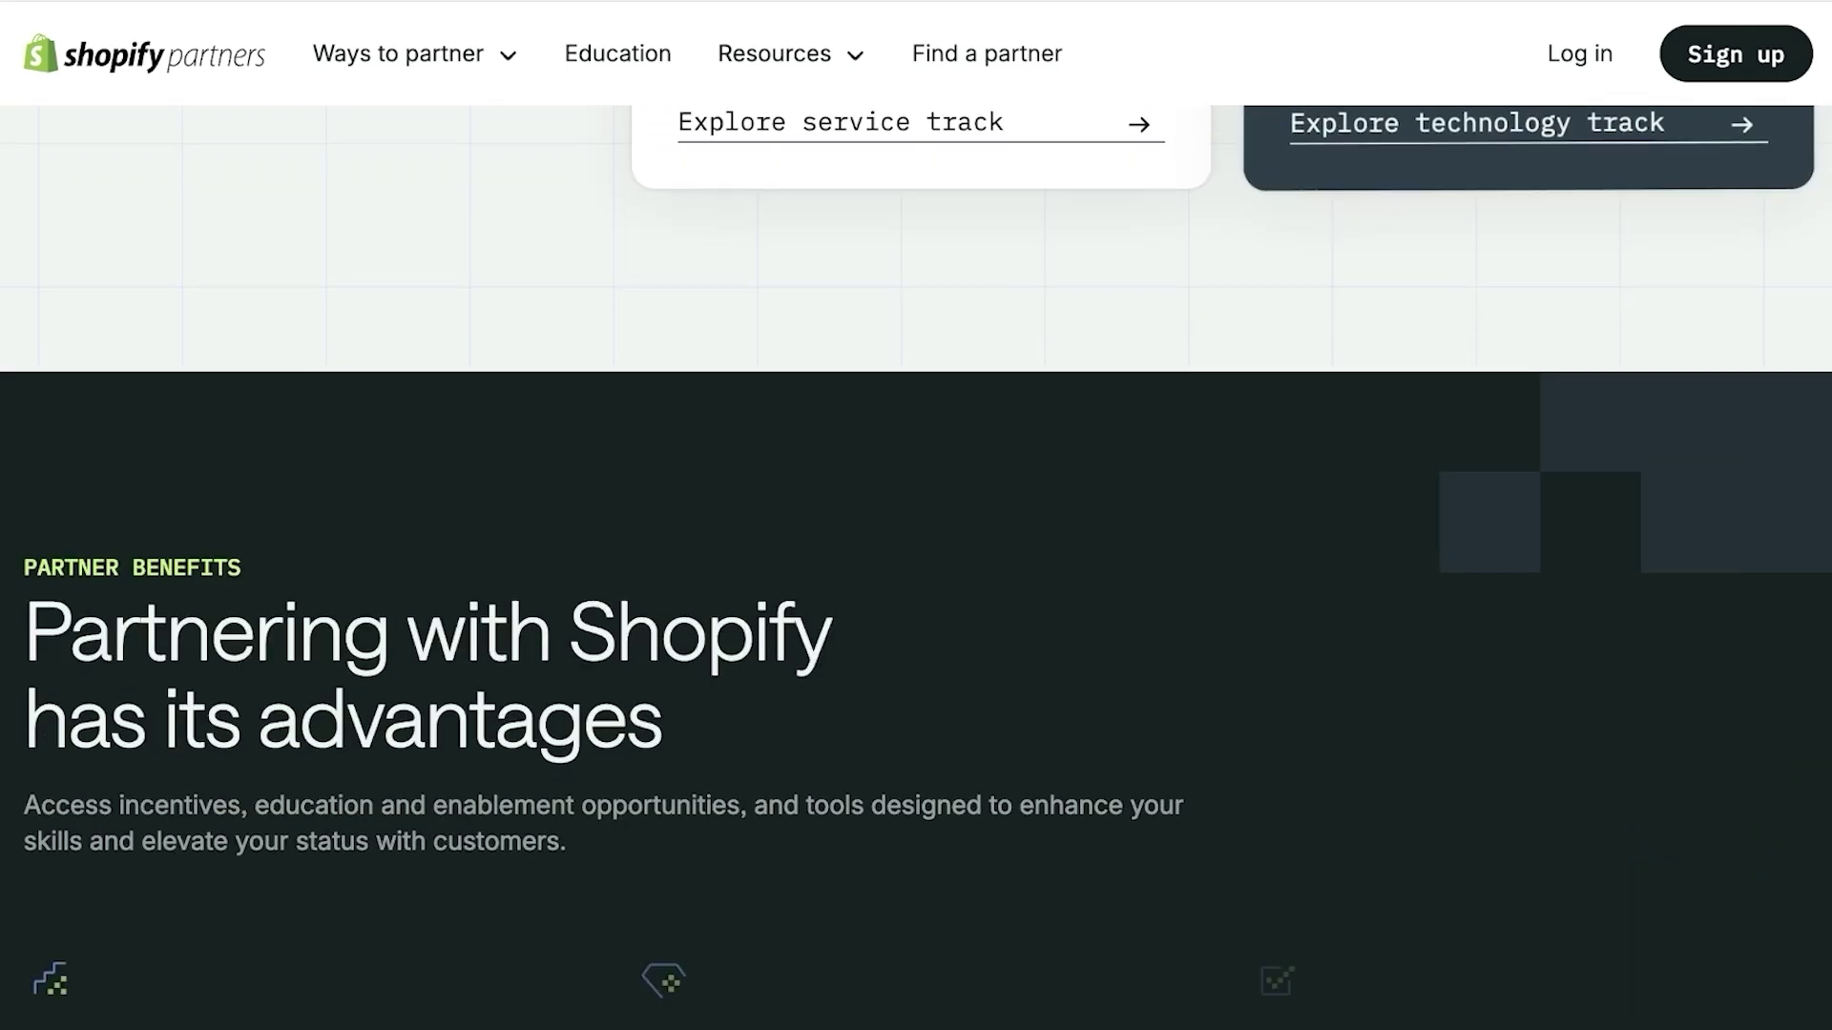
pyautogui.scroll(-8, 915, 567)
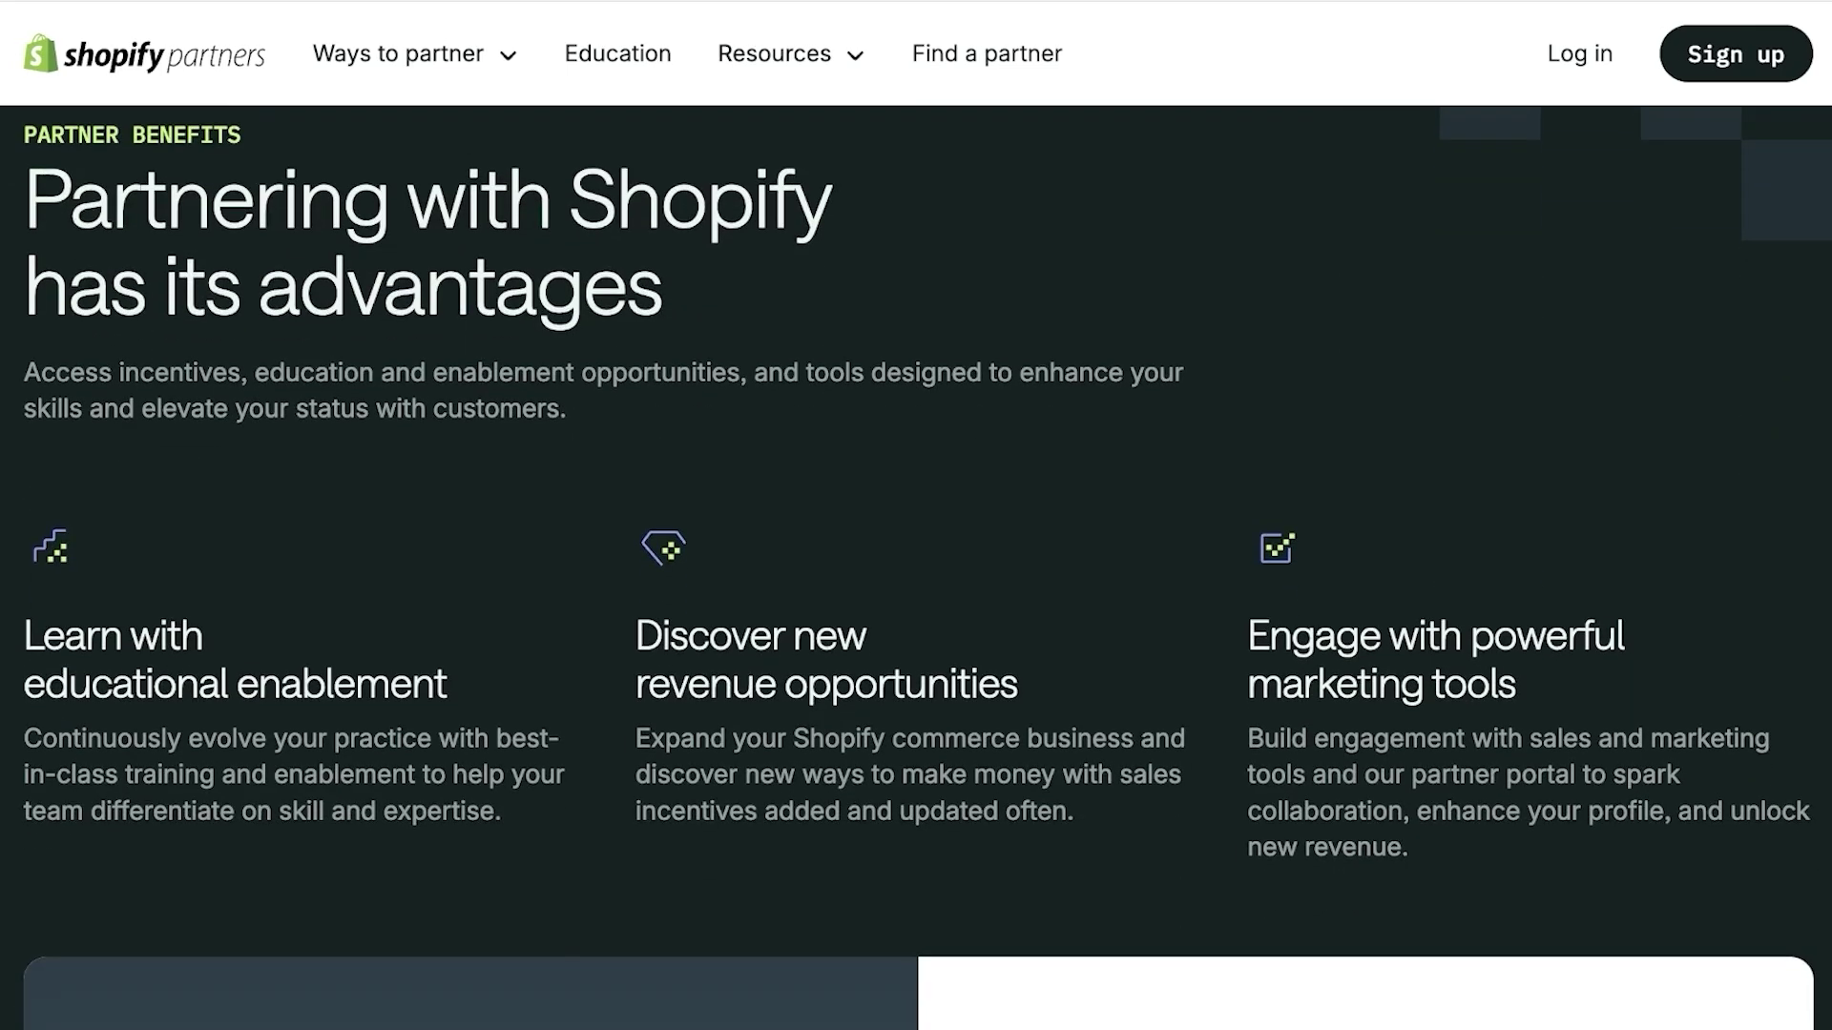
pyautogui.scroll(-12, 917, 569)
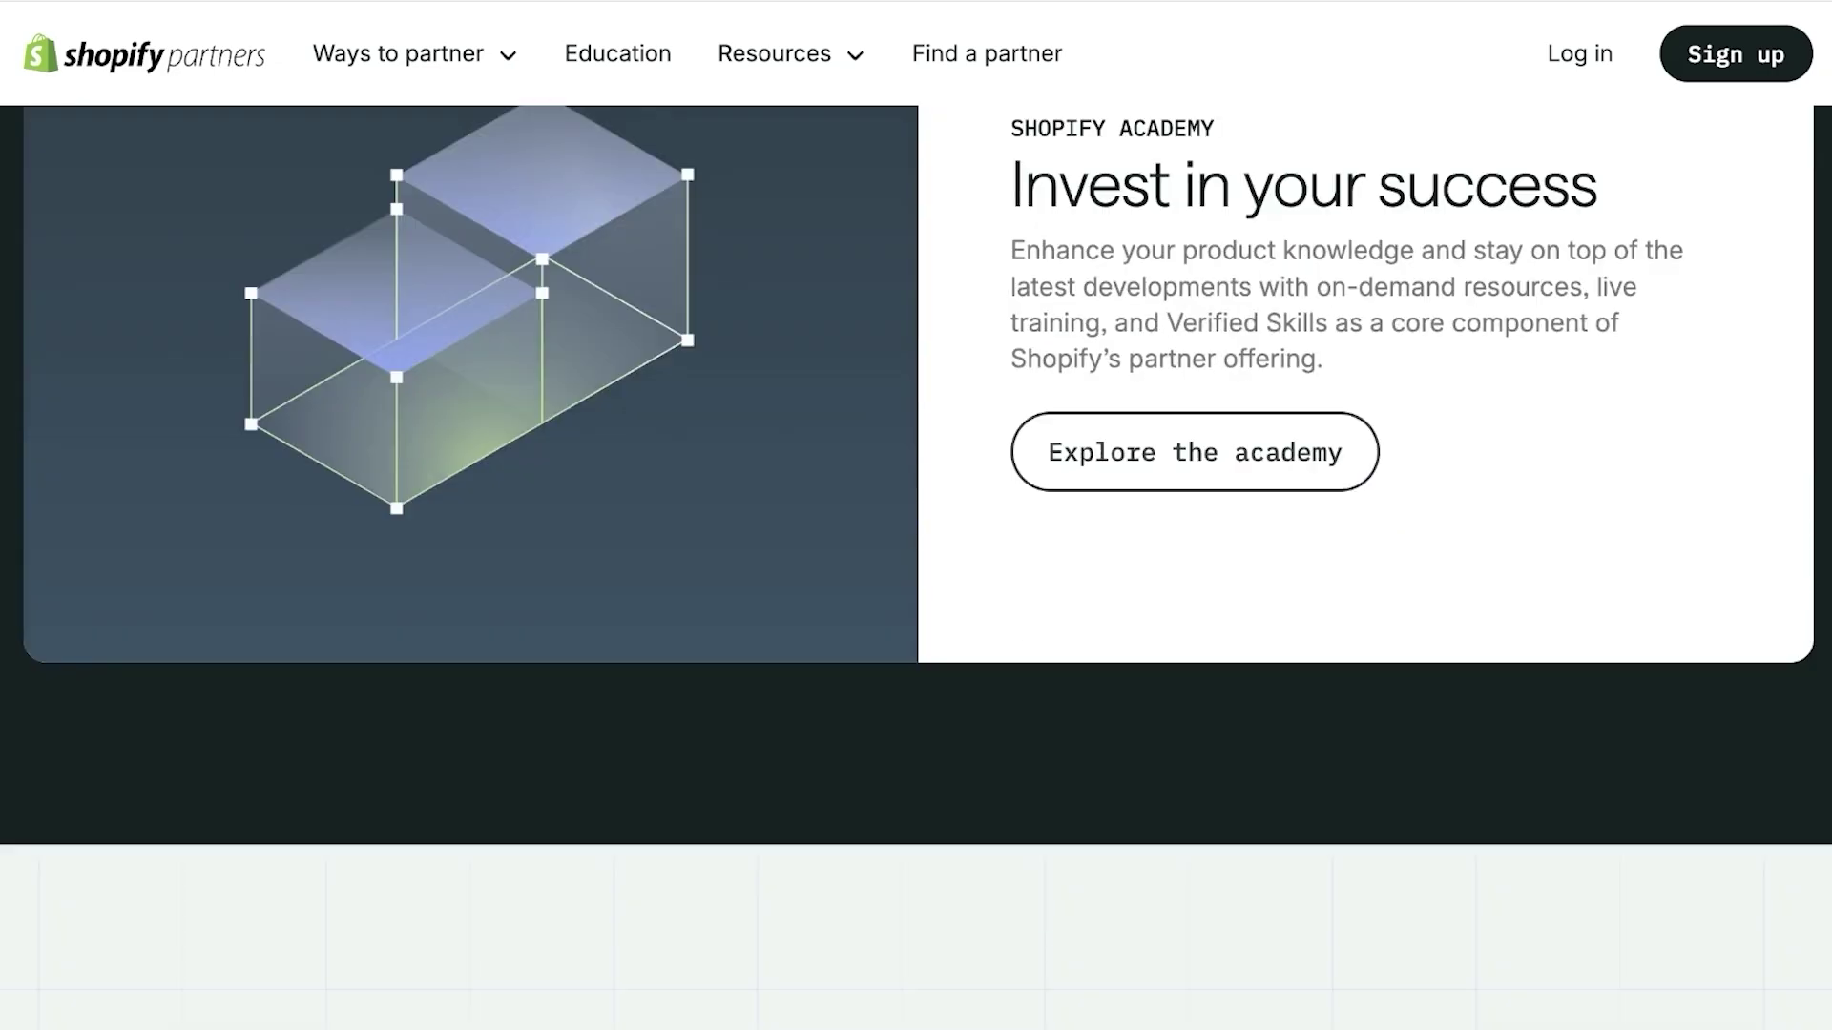
pyautogui.scroll(-7, 916, 568)
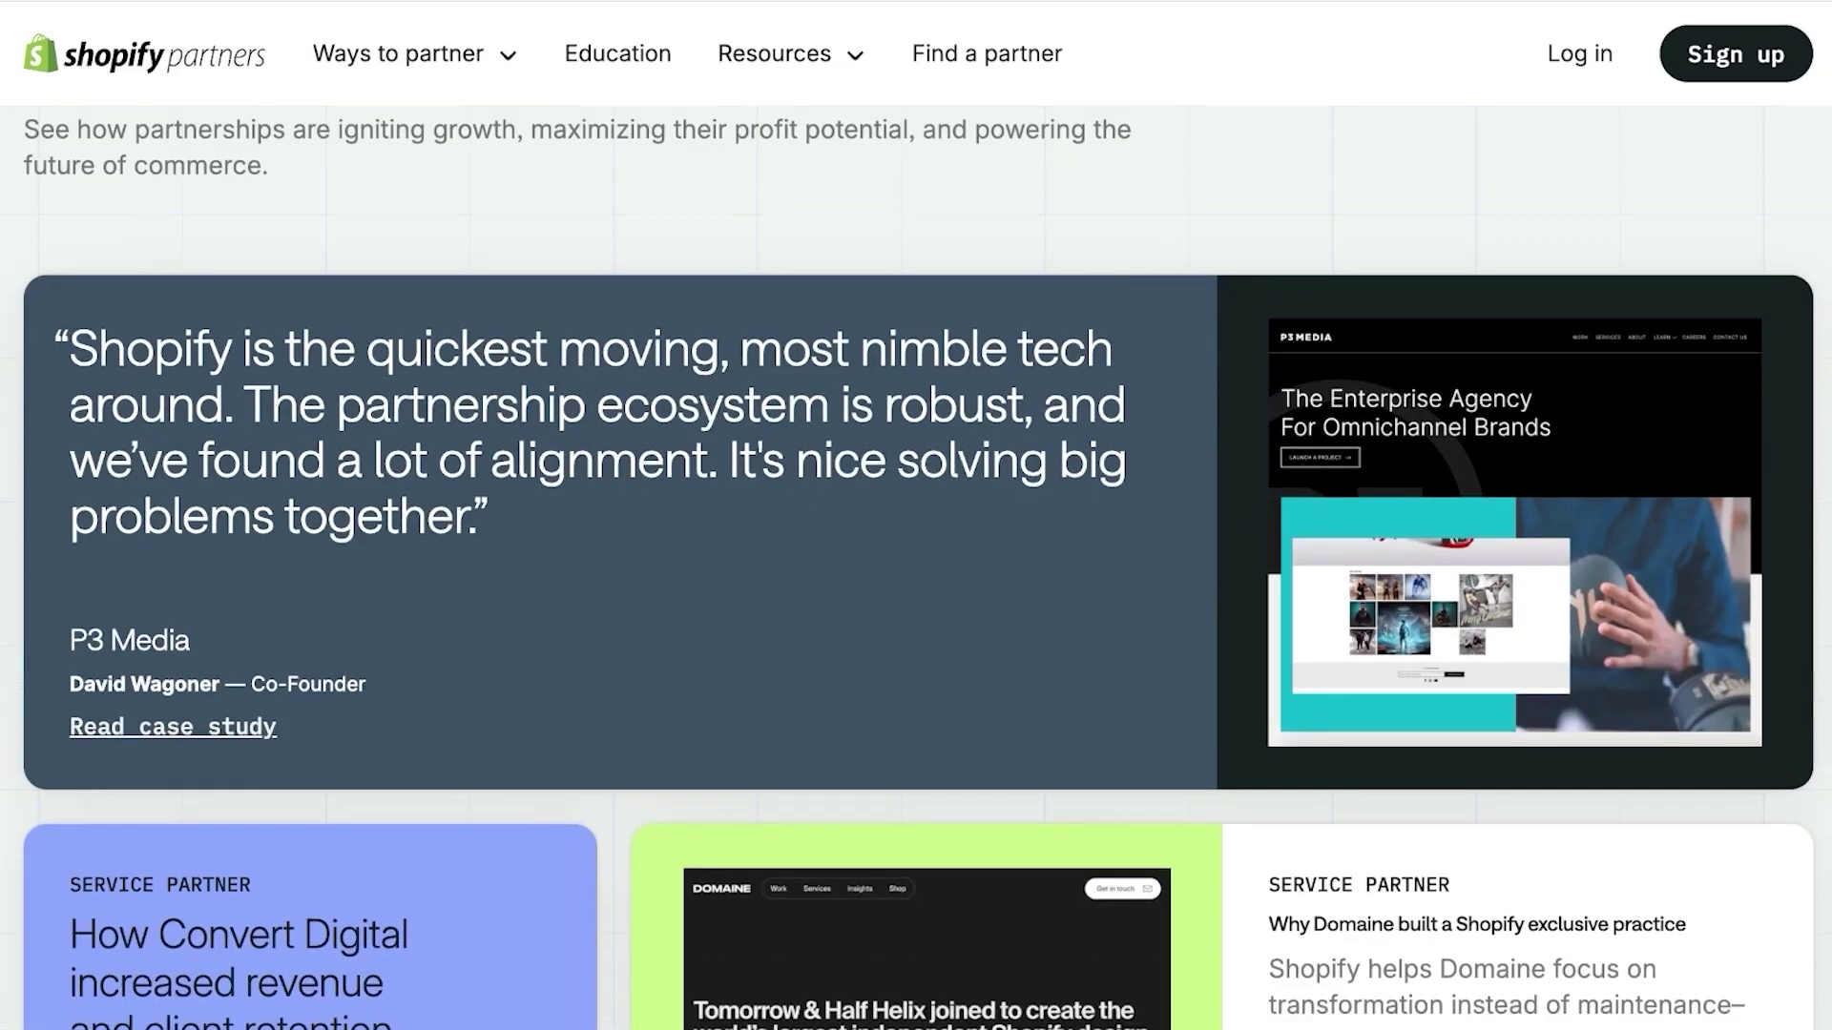
pyautogui.press('Home')
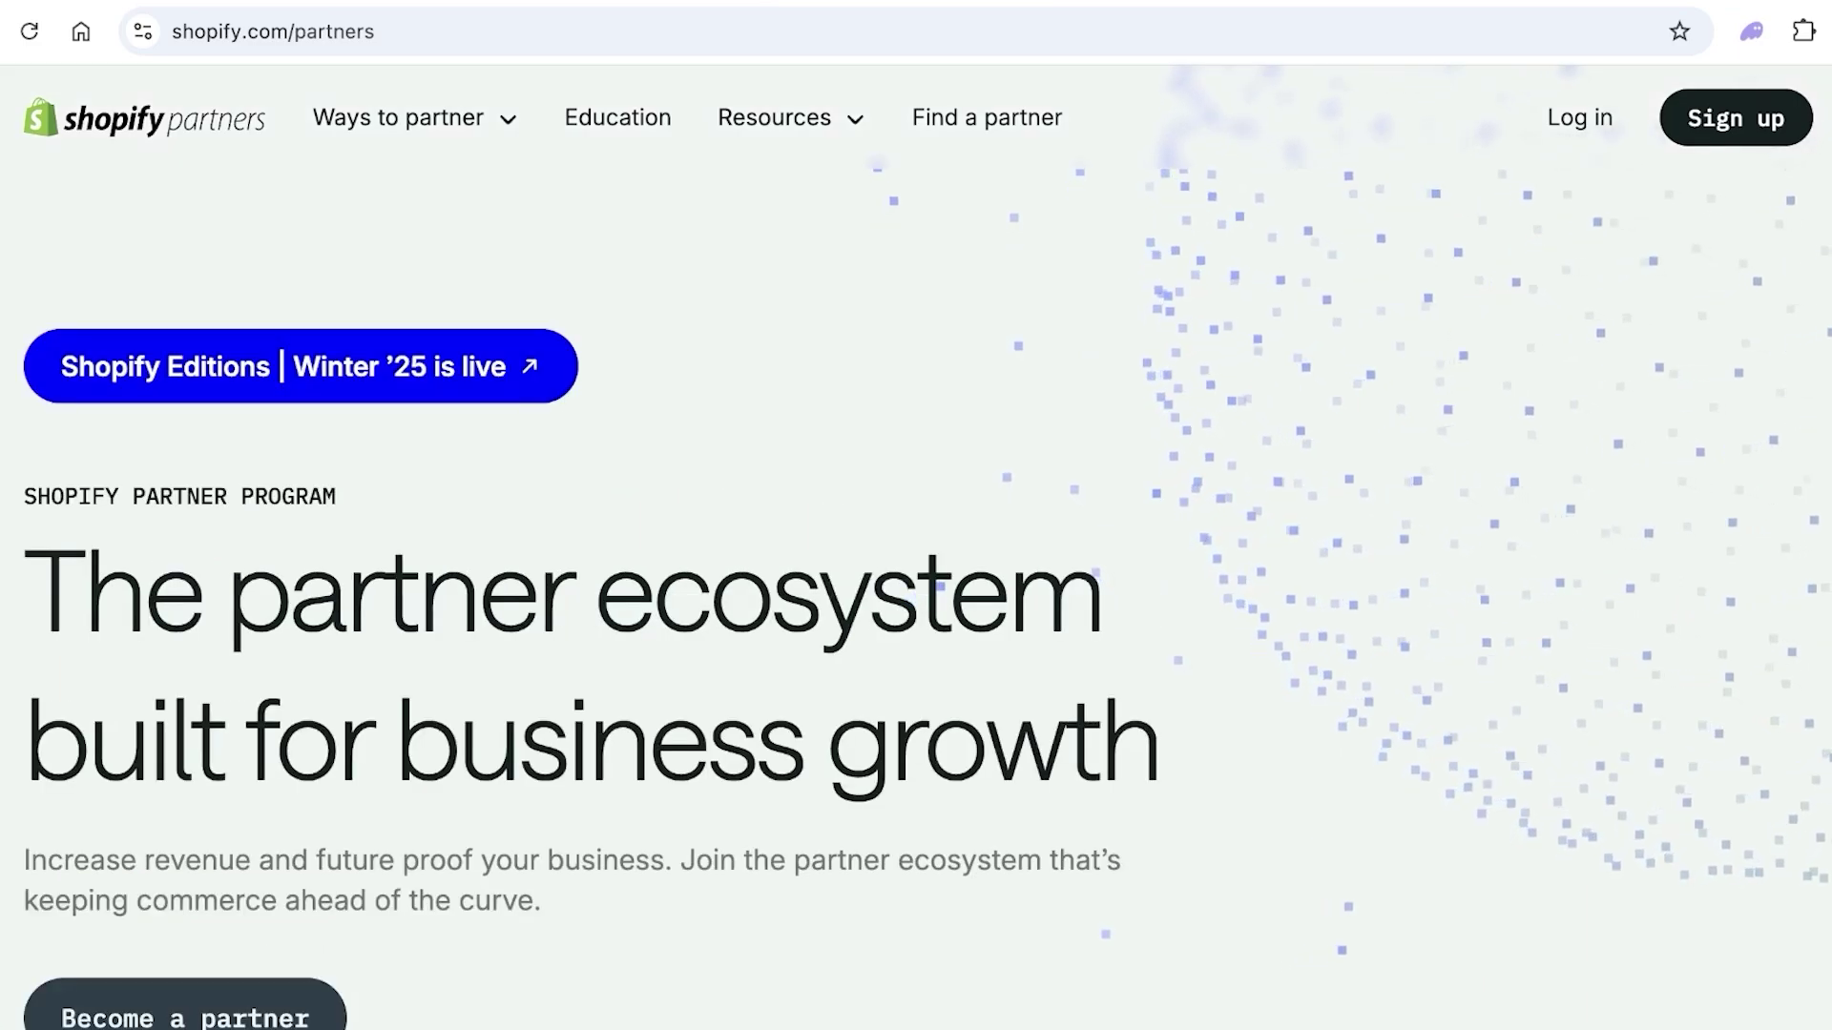
# Sign up for Shopify Partners with a Google account
pyautogui.scroll(-2, 916, 568)
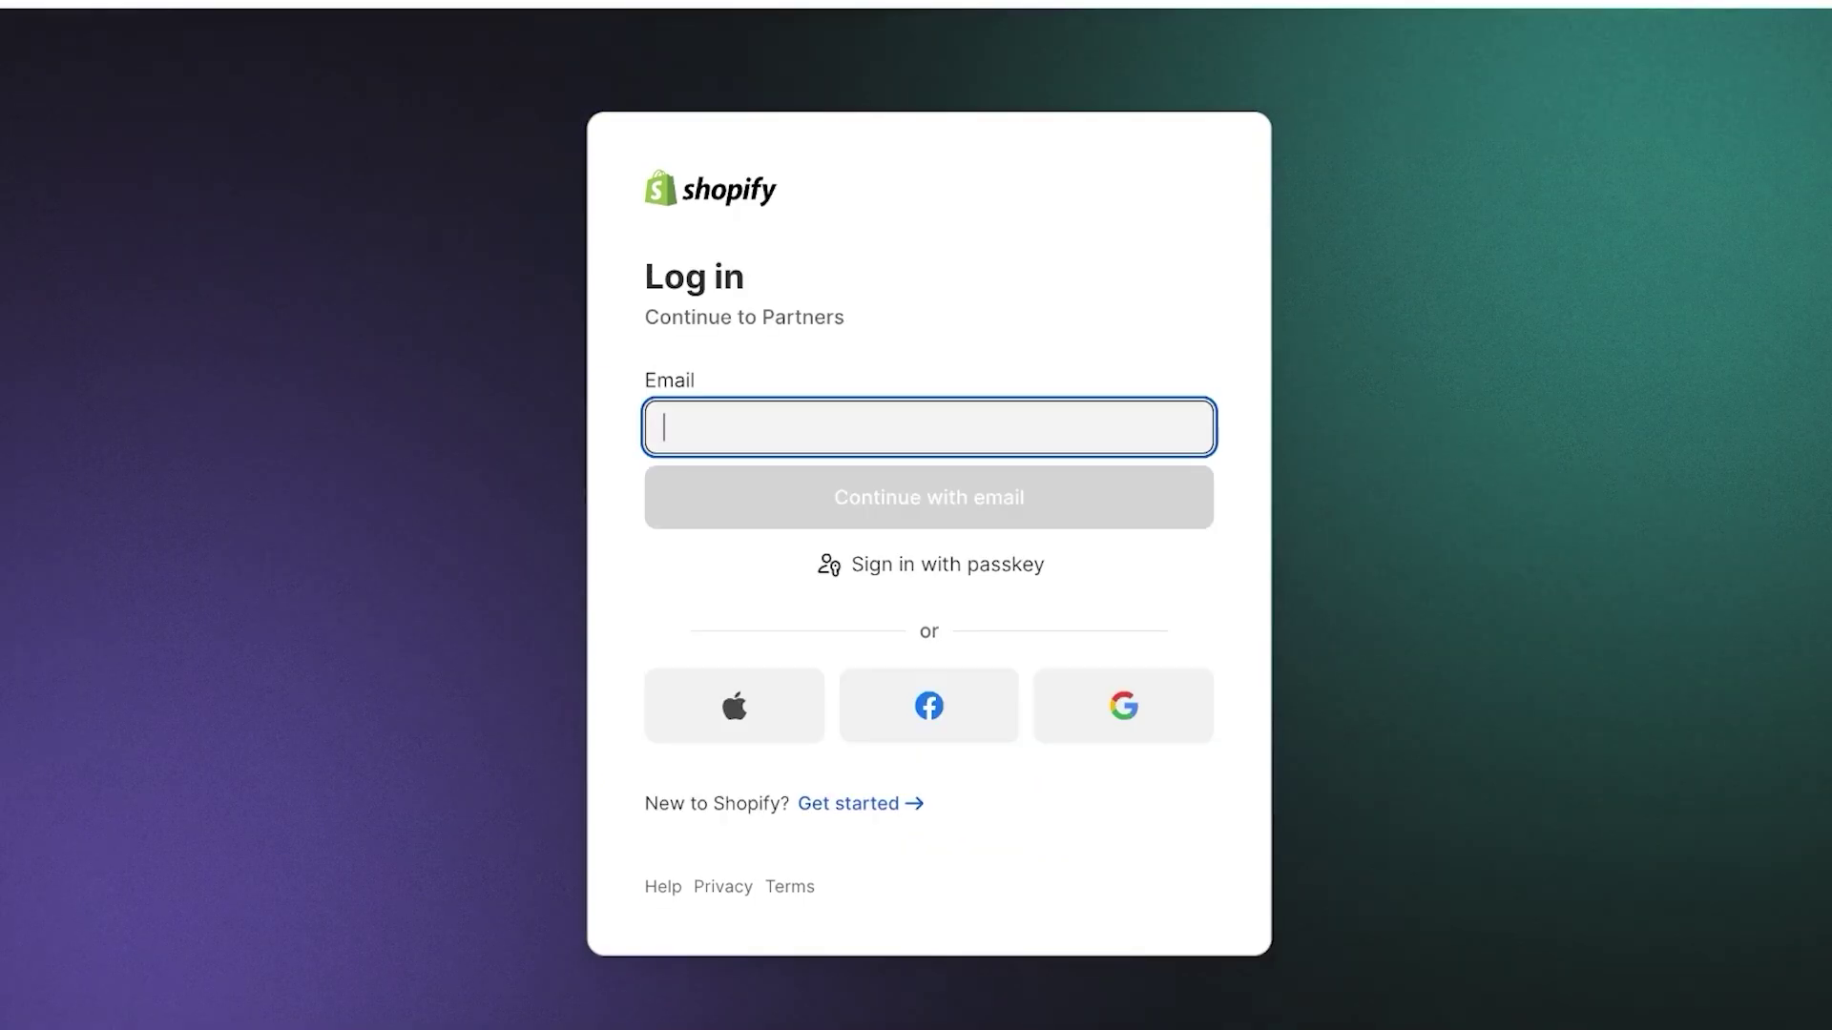
pyautogui.click(1123, 706)
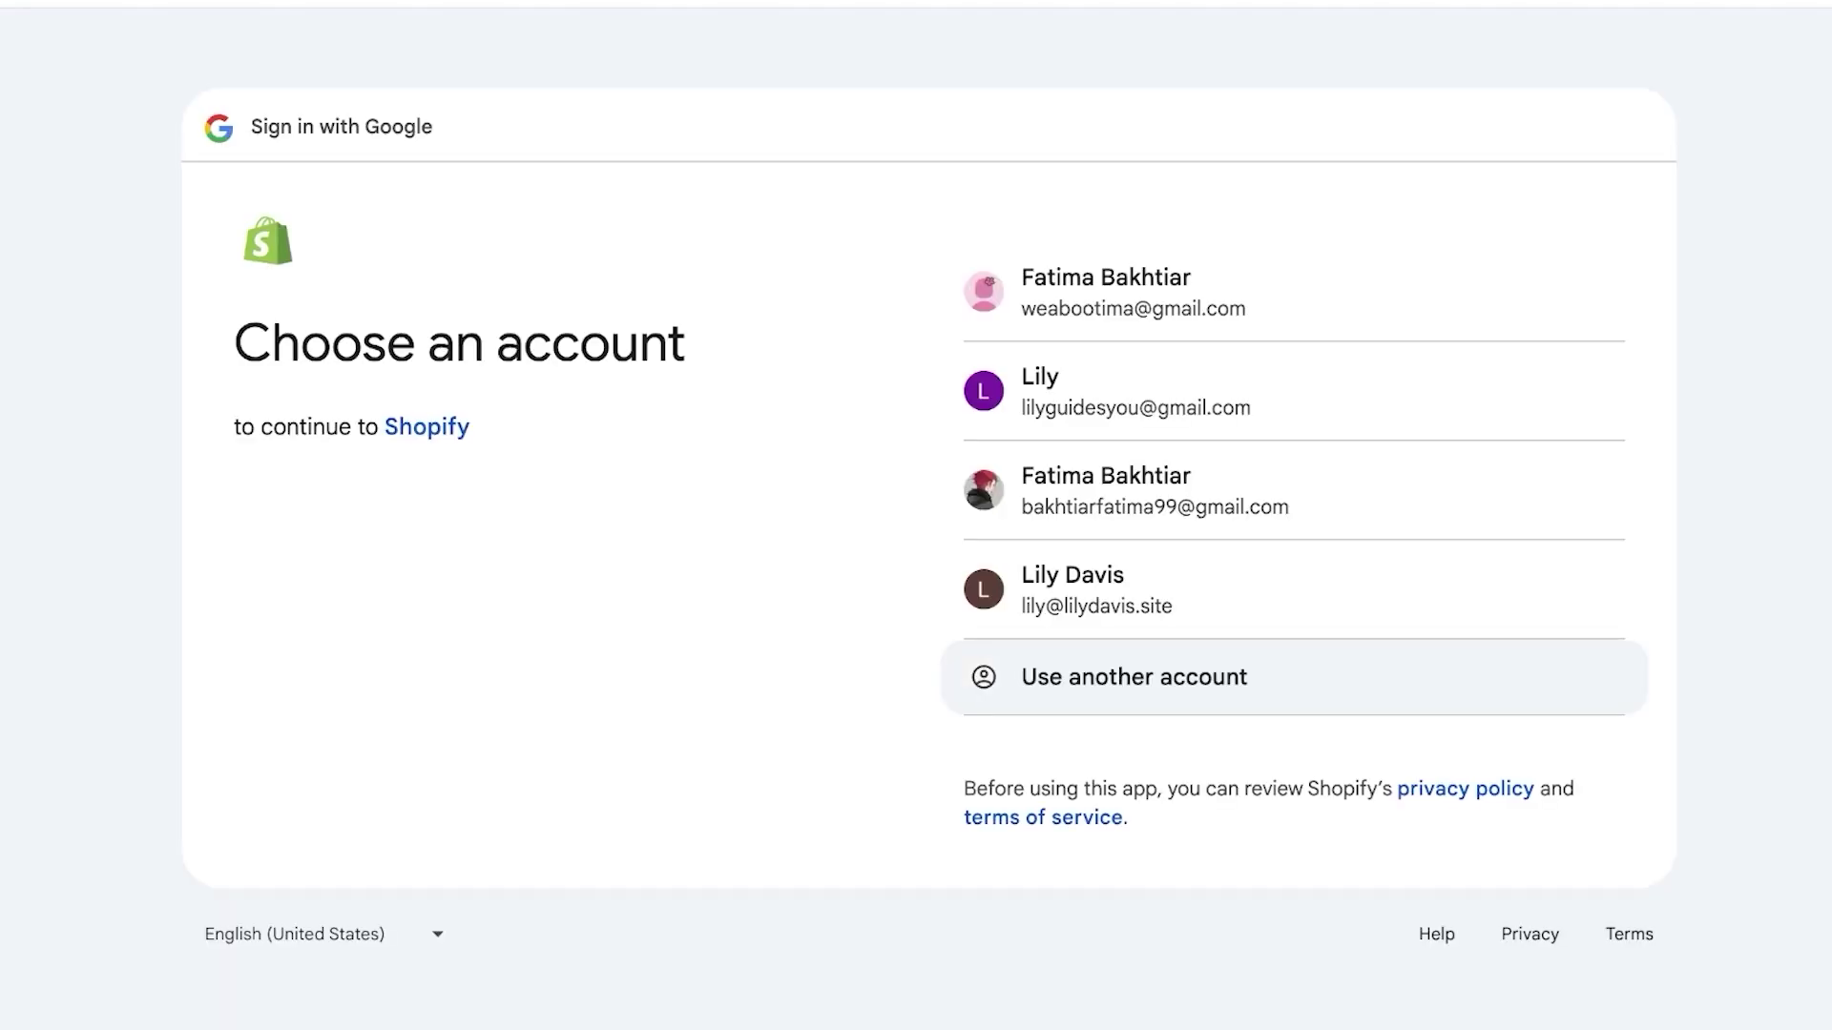
pyautogui.click(1118, 391)
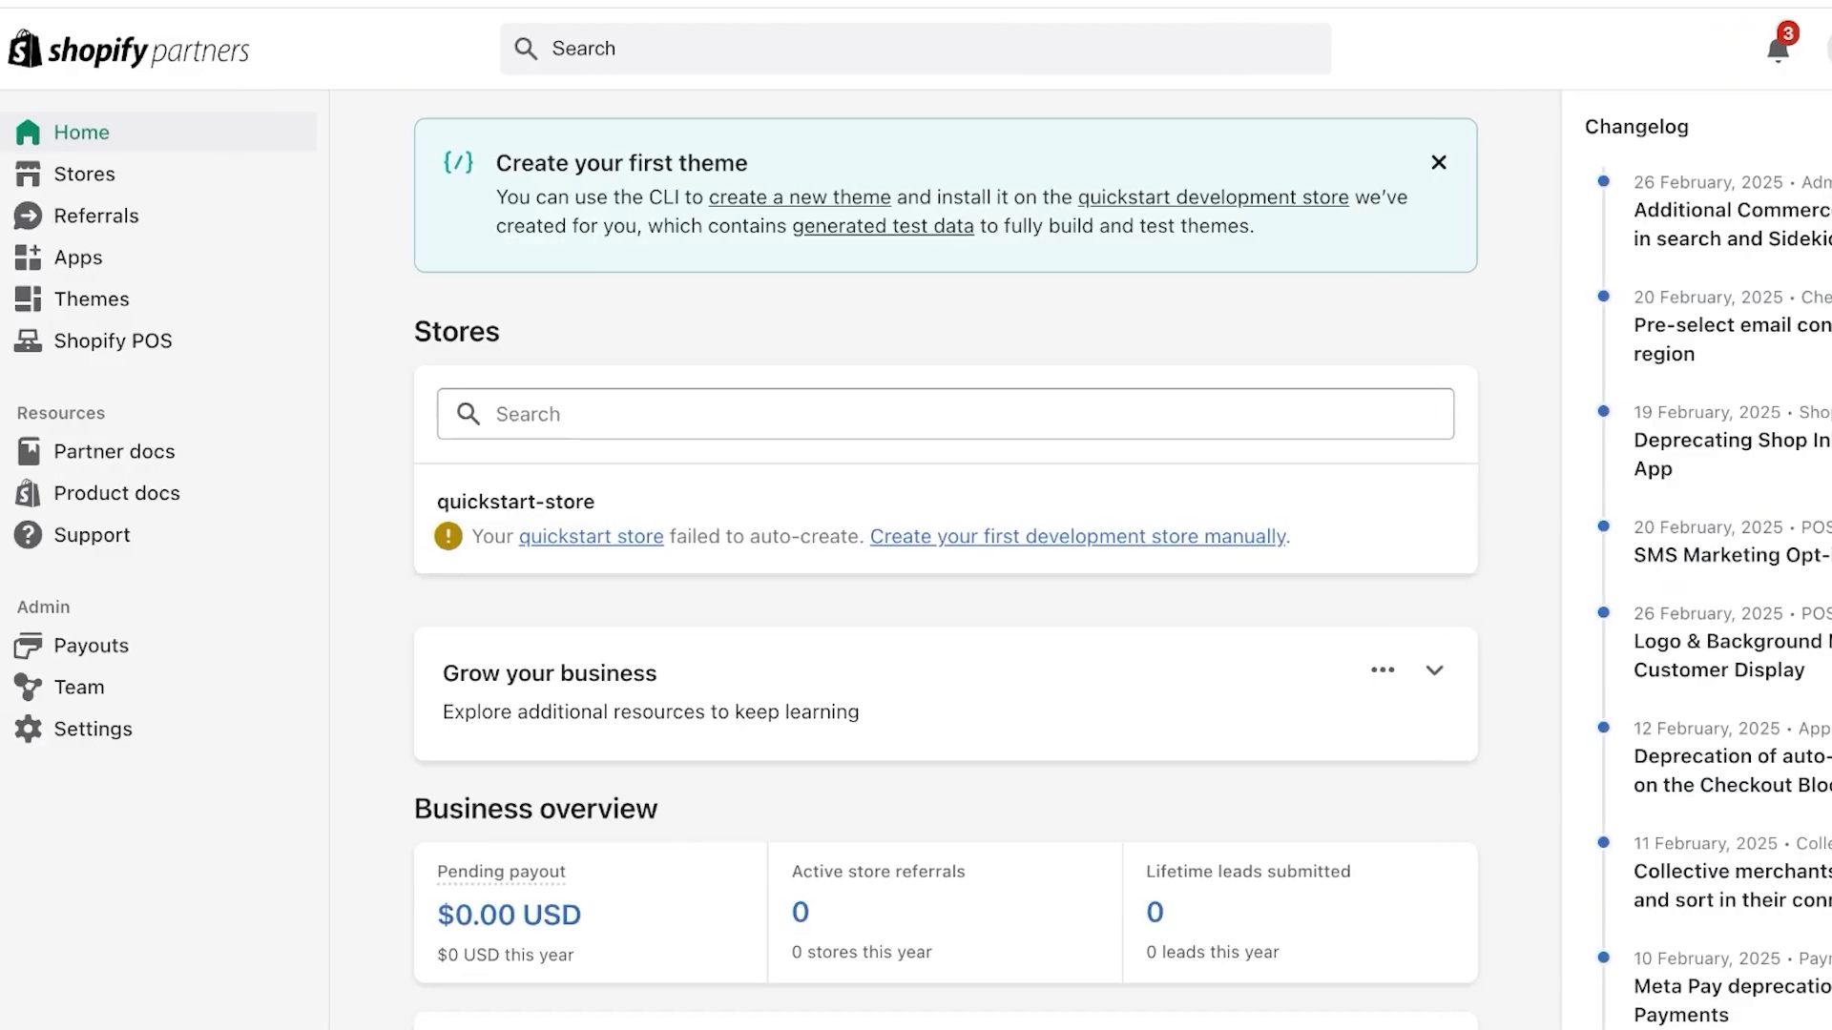
# Scroll the dashboard Home and go to the Stores page
pyautogui.scroll(-2, 946, 573)
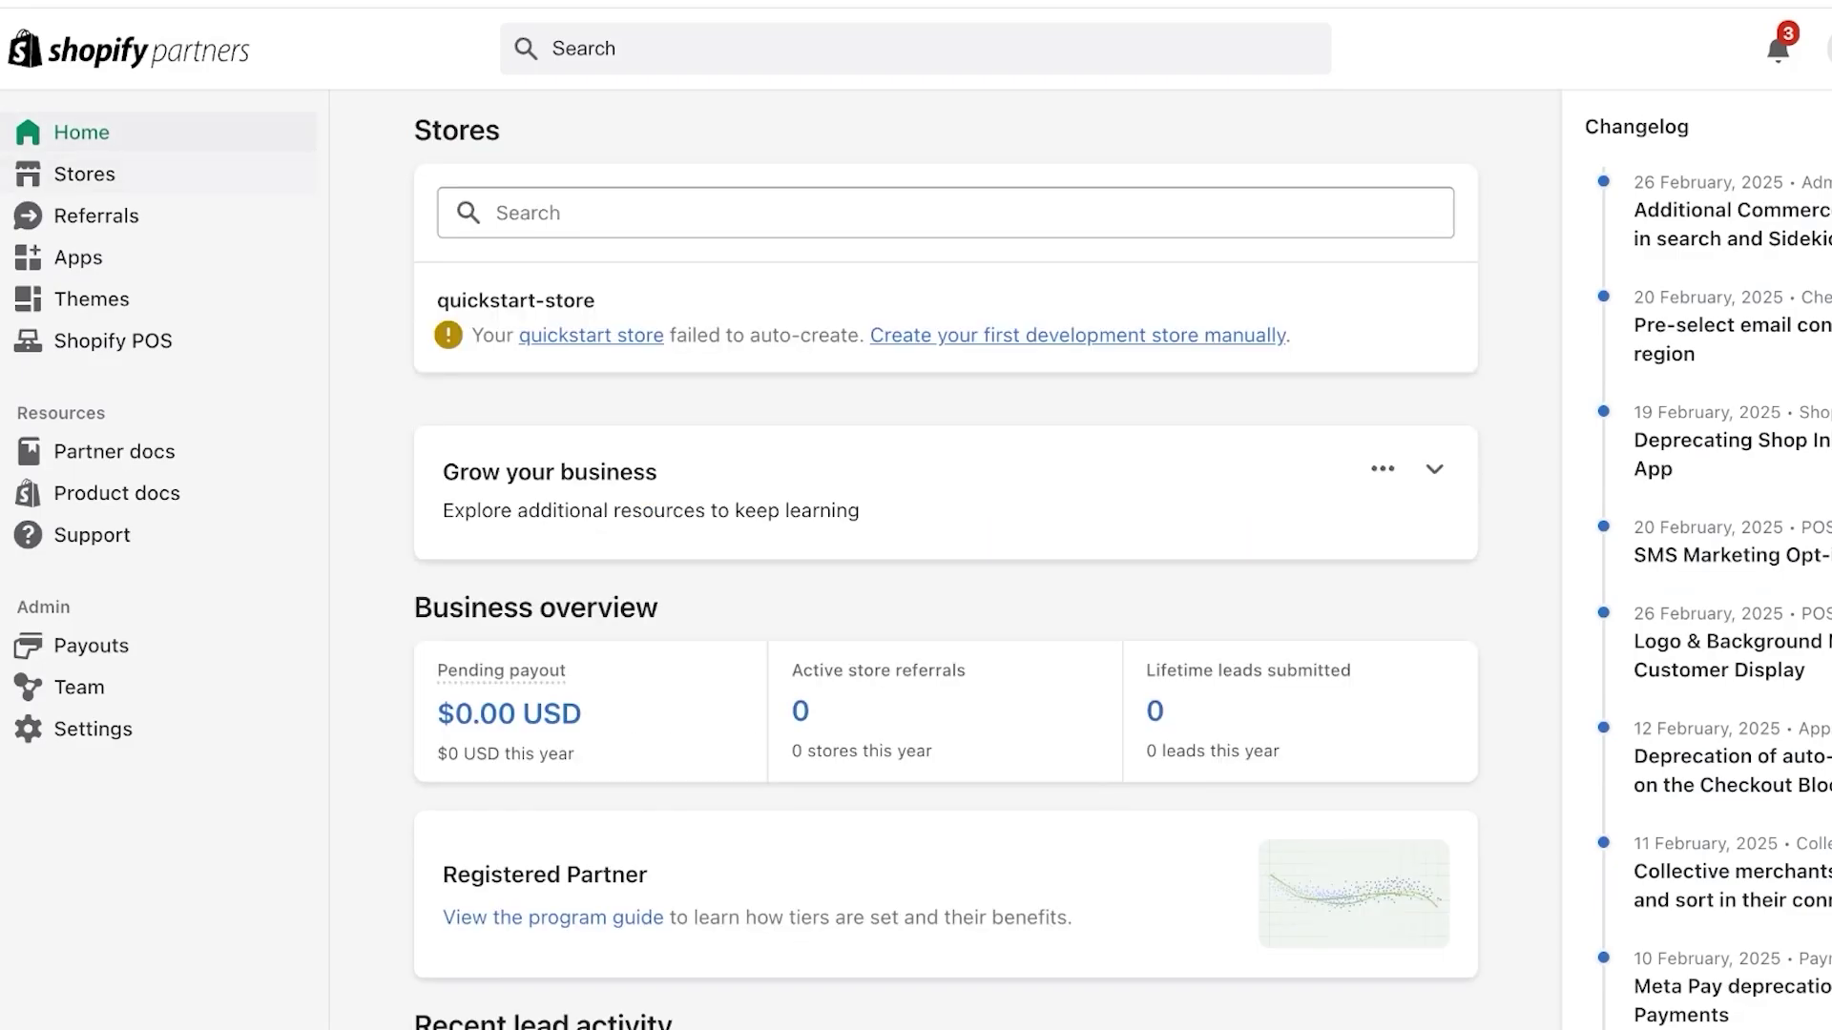
pyautogui.click(85, 173)
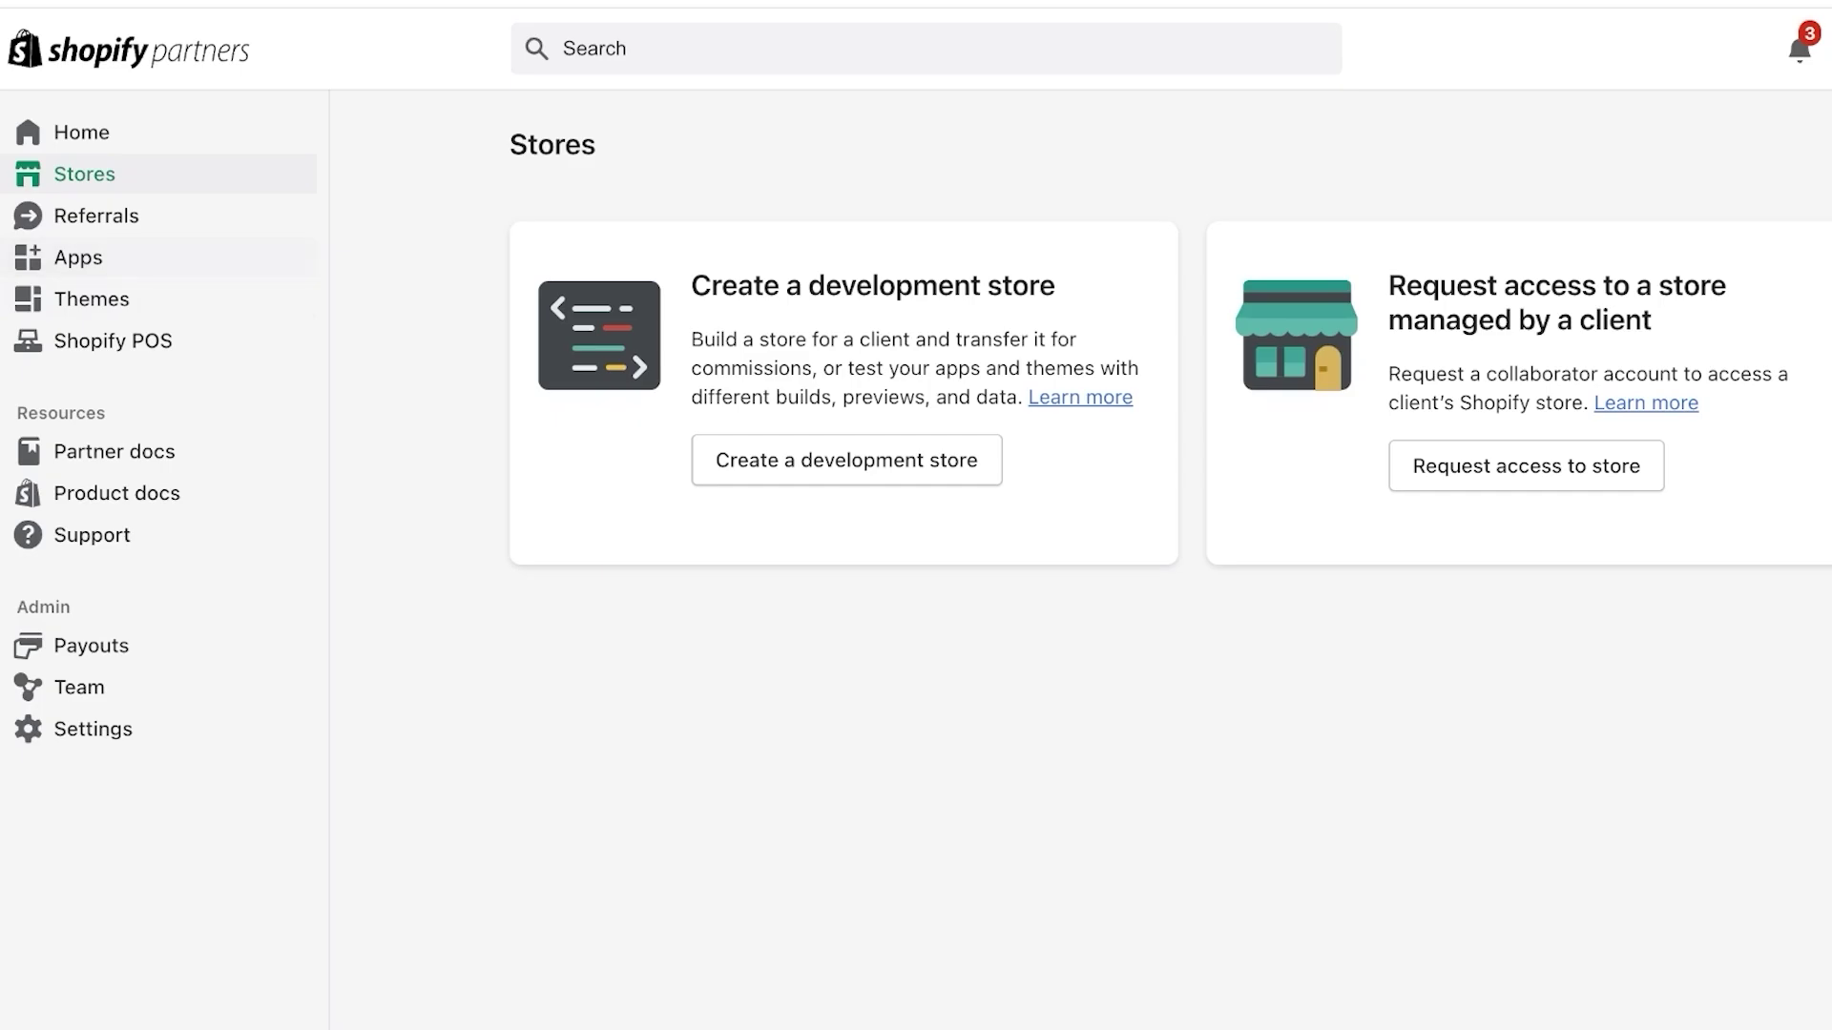
# Open the Build themes page from the sidebar and scroll through it
pyautogui.click(80, 258)
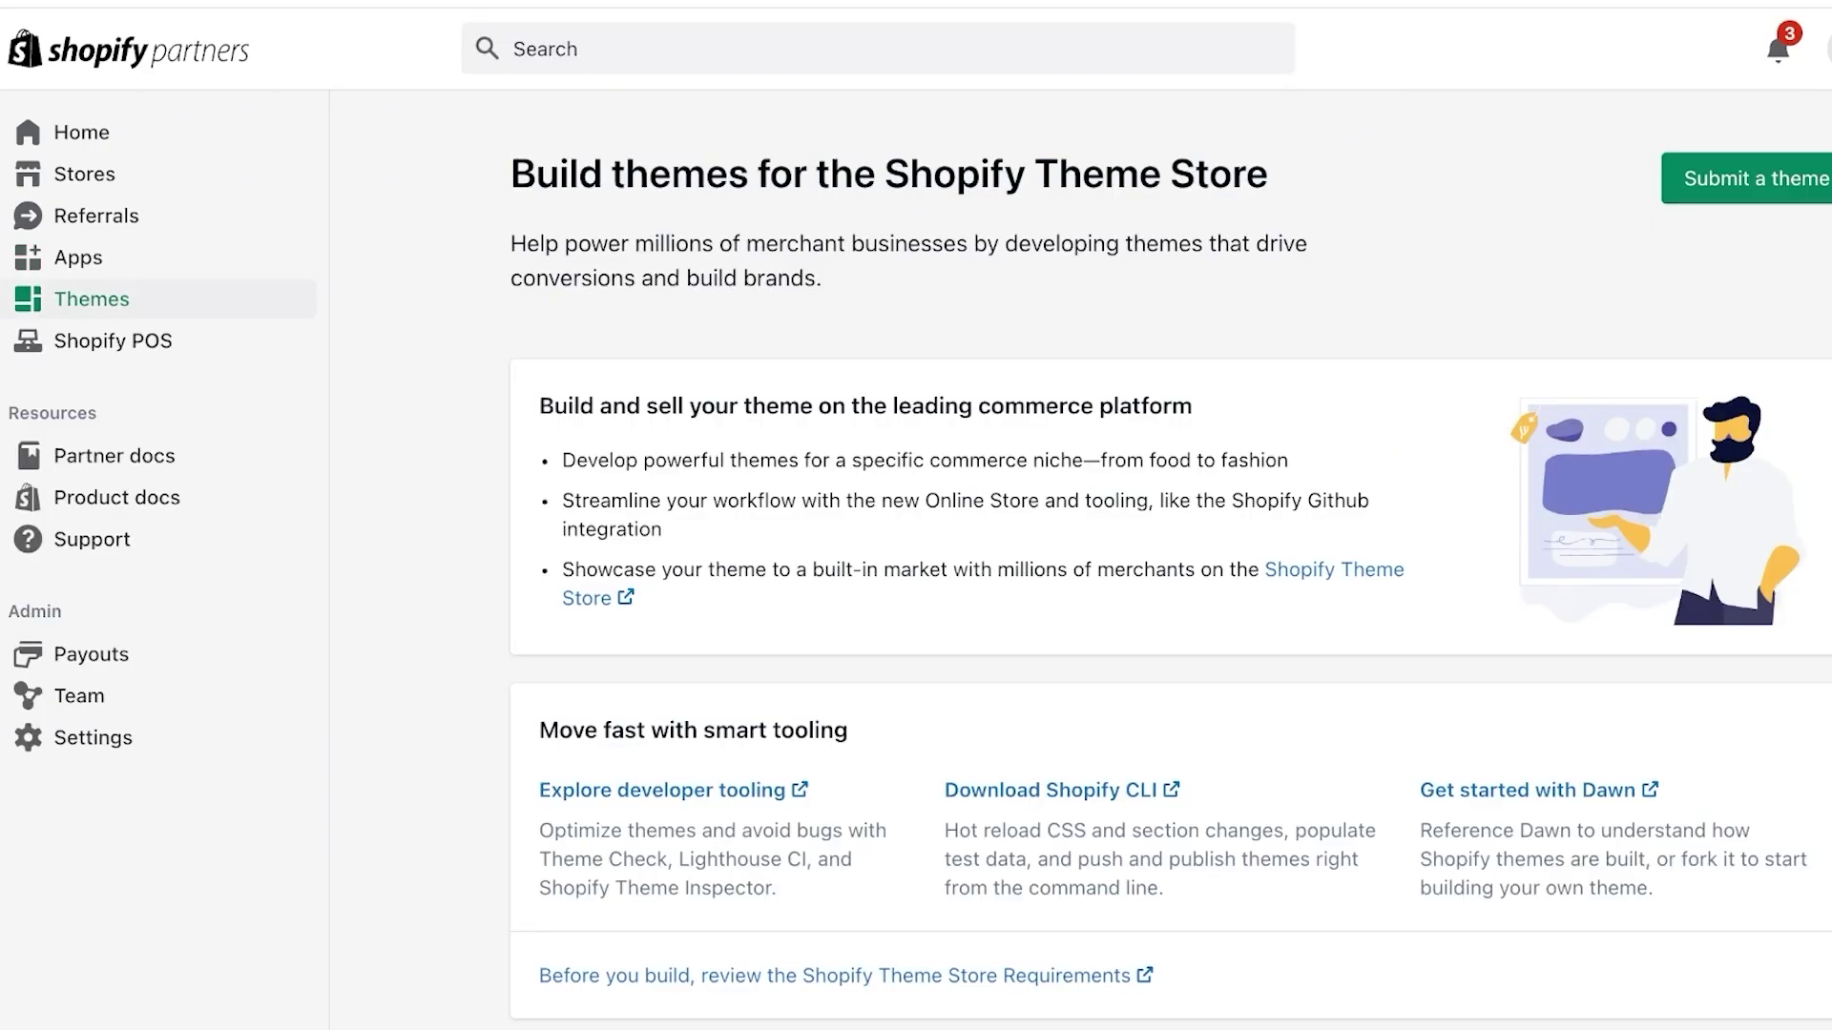
pyautogui.scroll(-3, 1171, 572)
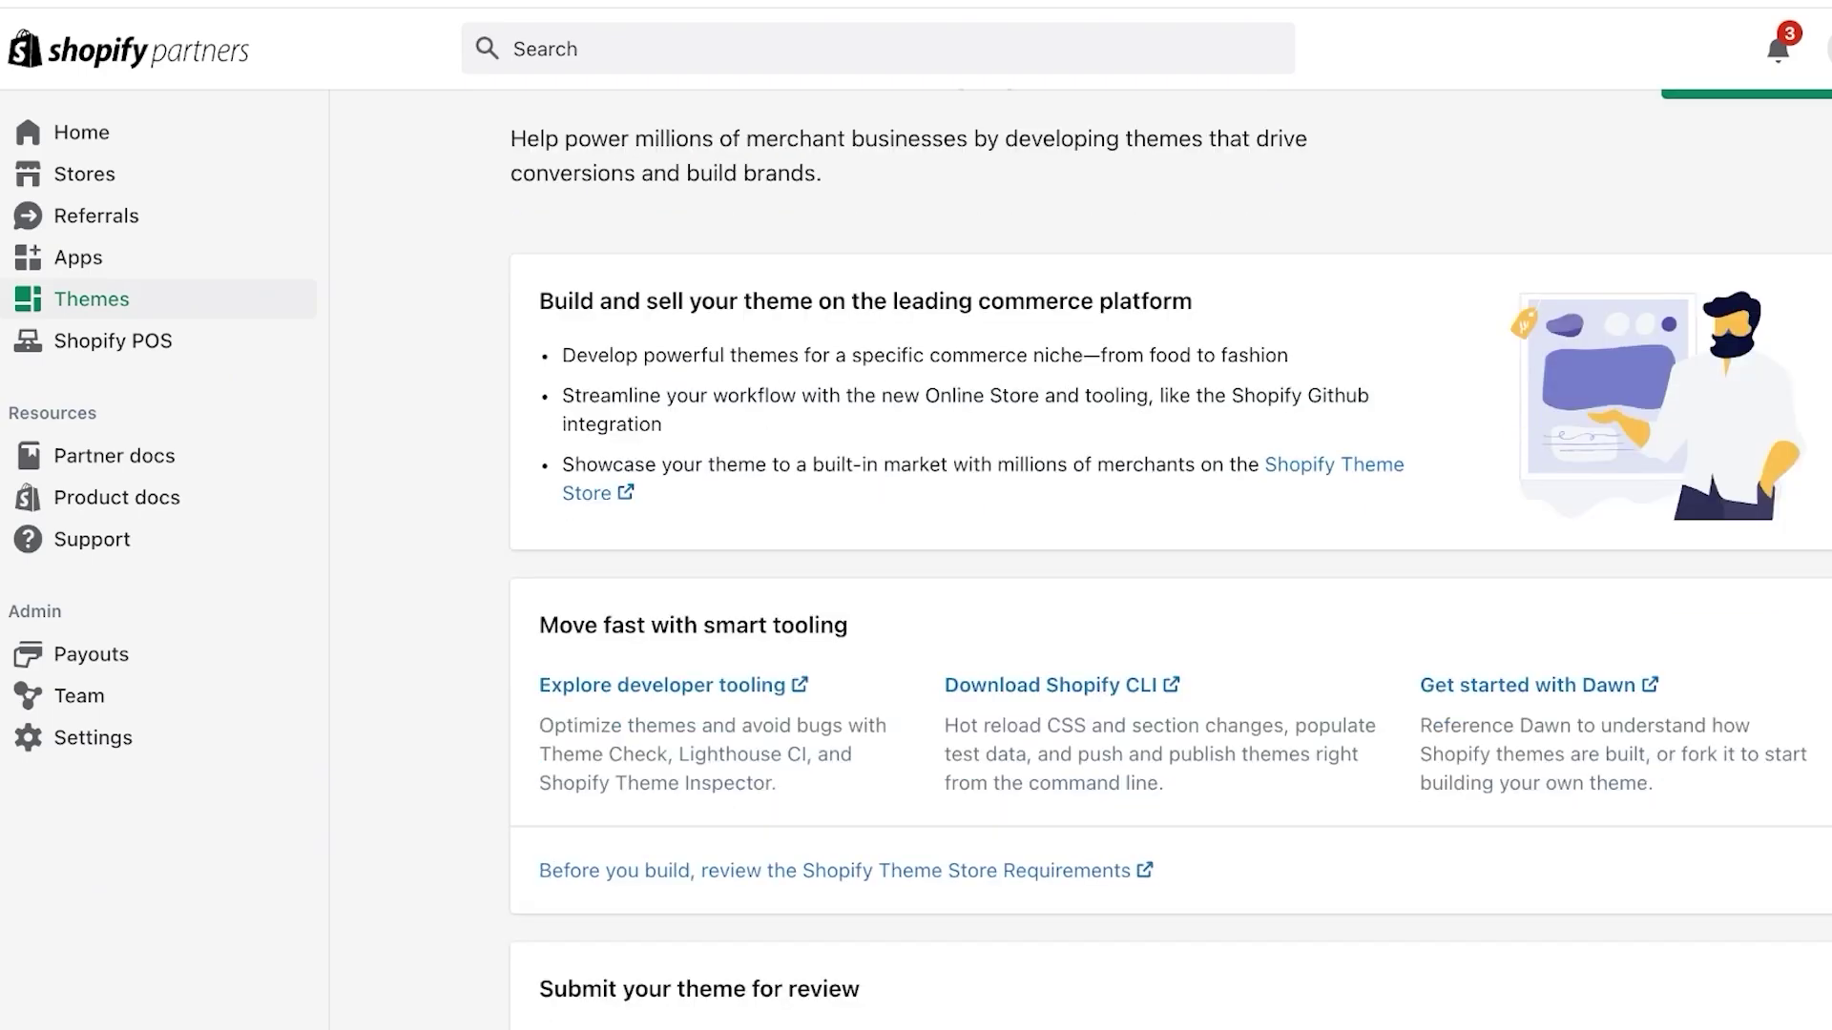
pyautogui.scroll(-3, 1170, 573)
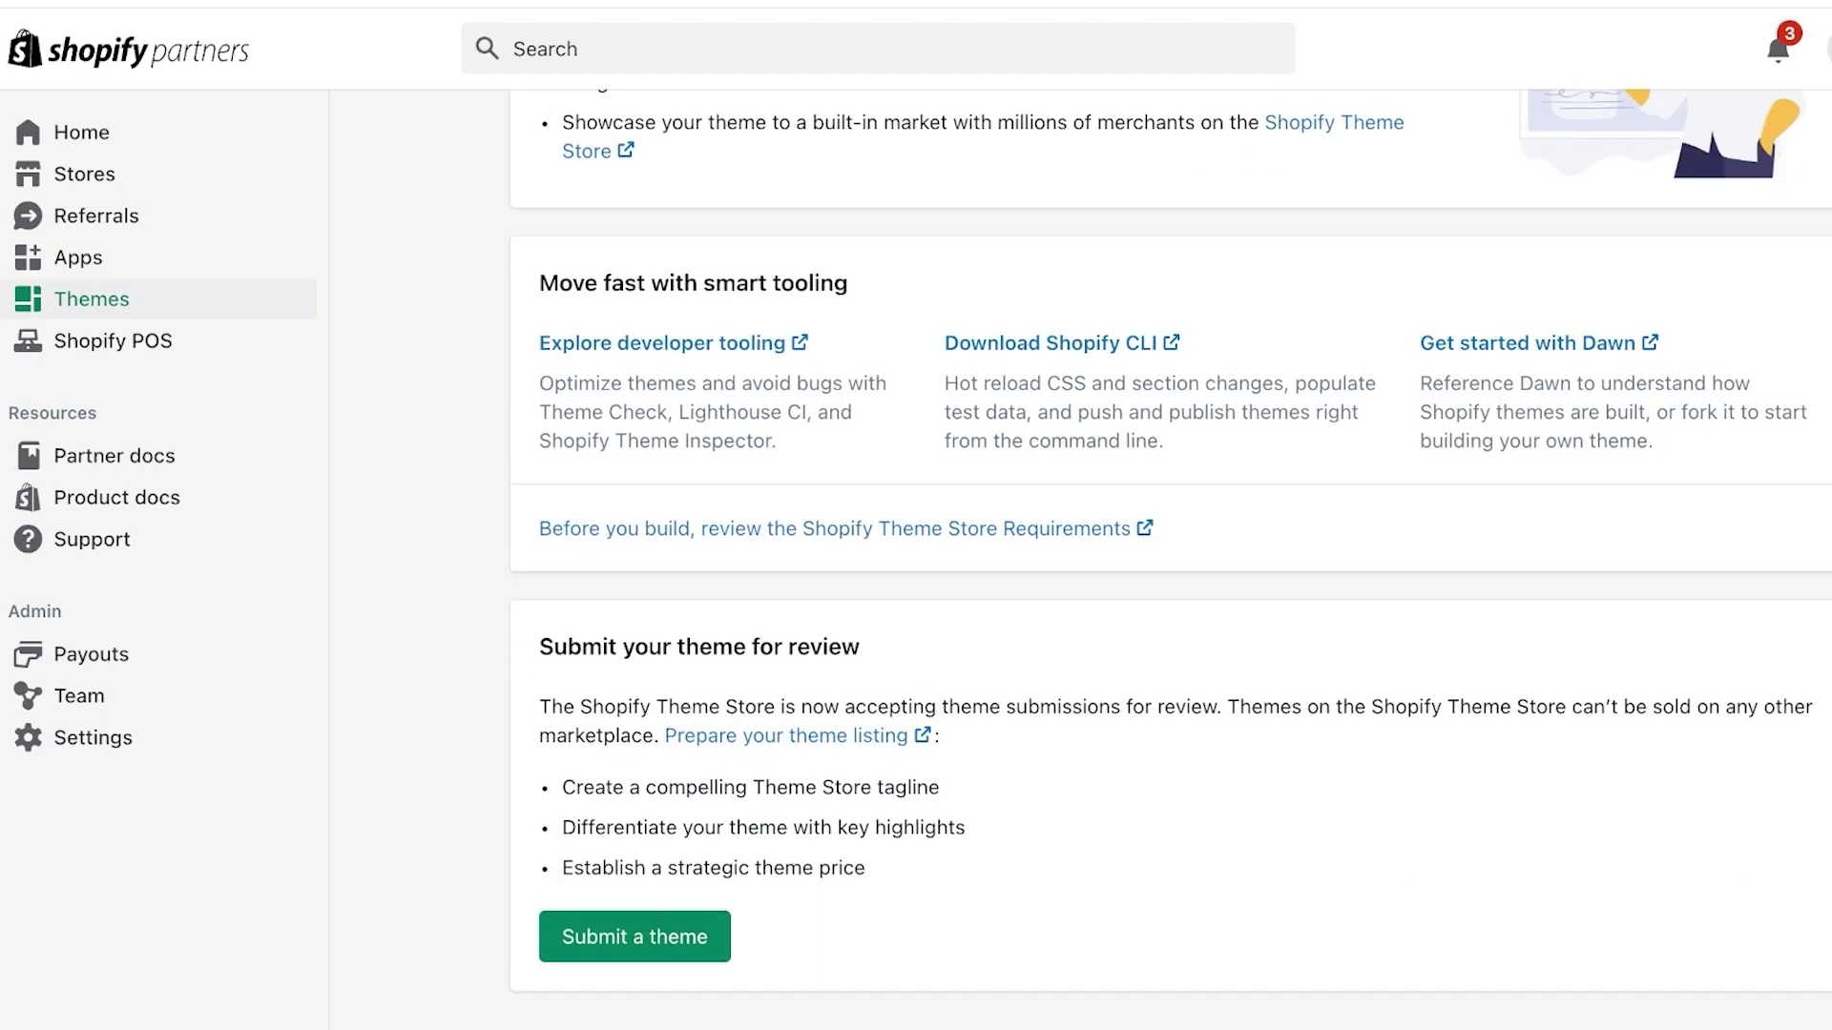
pyautogui.scroll(-2, 1172, 560)
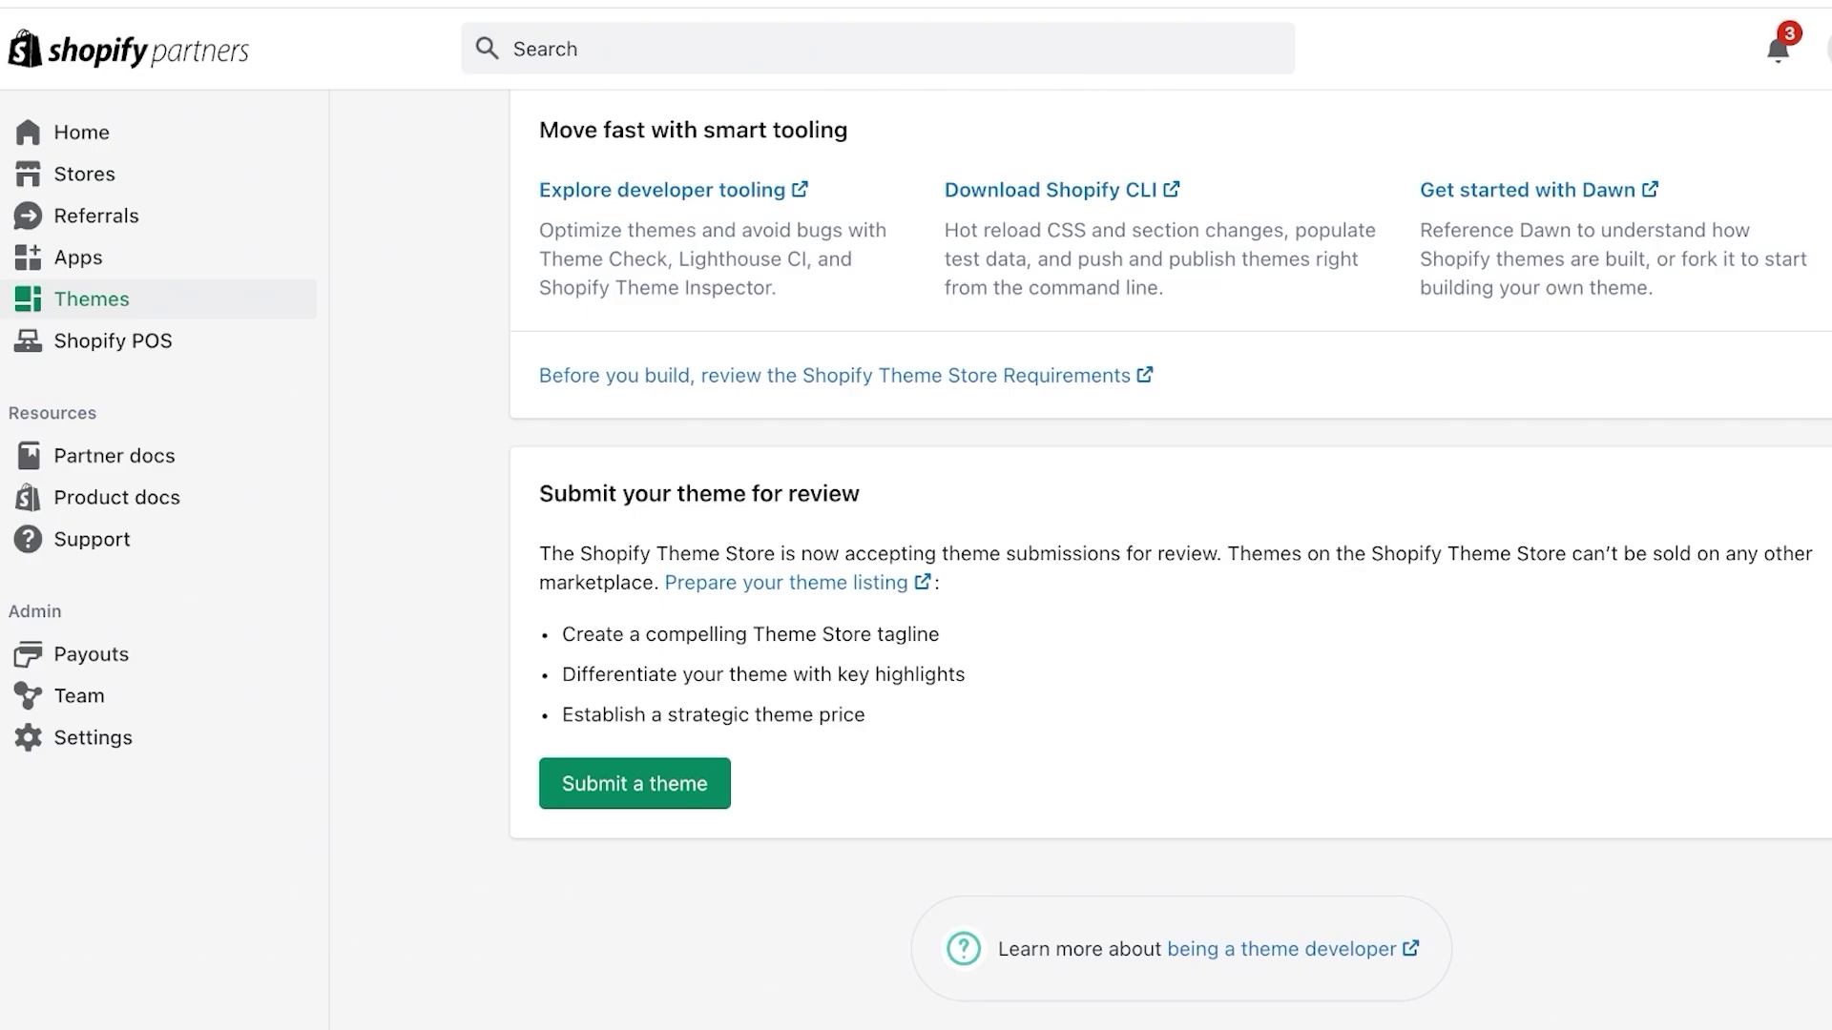
pyautogui.scroll(6, 1170, 554)
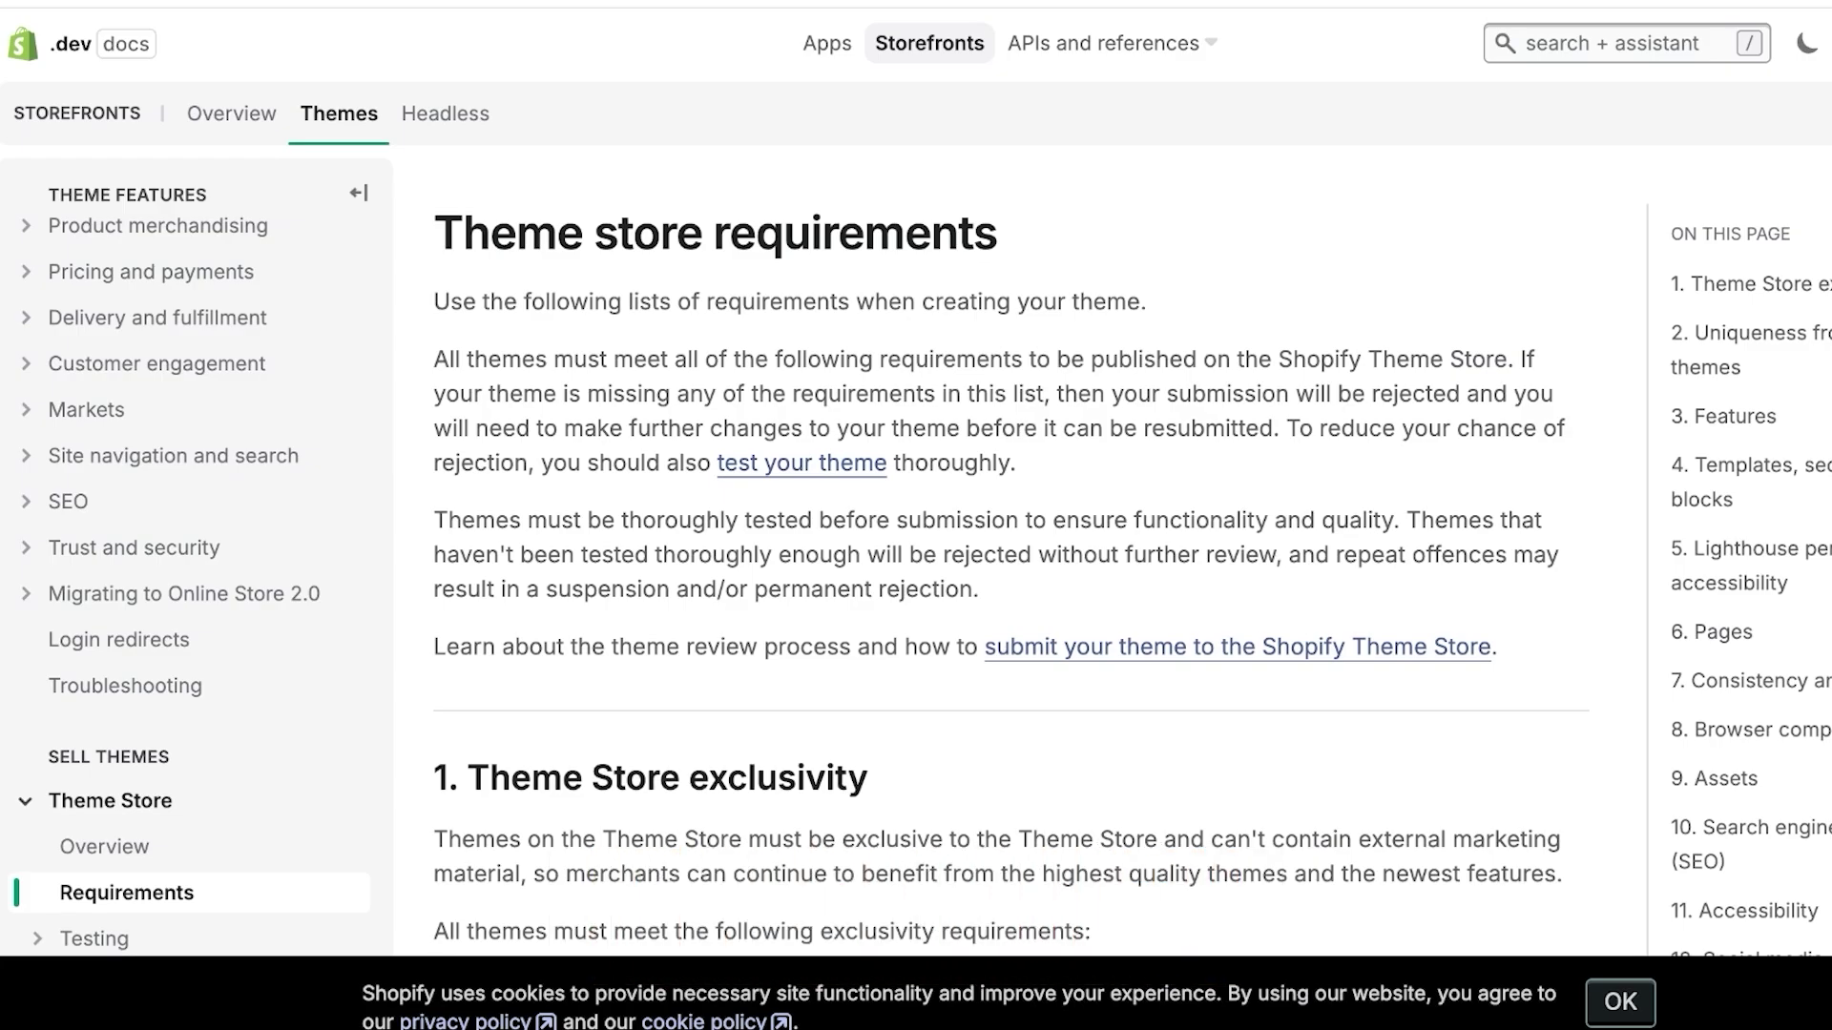
# Scroll the Theme store requirements page and highlight 'can't contain designer credits'
pyautogui.scroll(-8, 1011, 573)
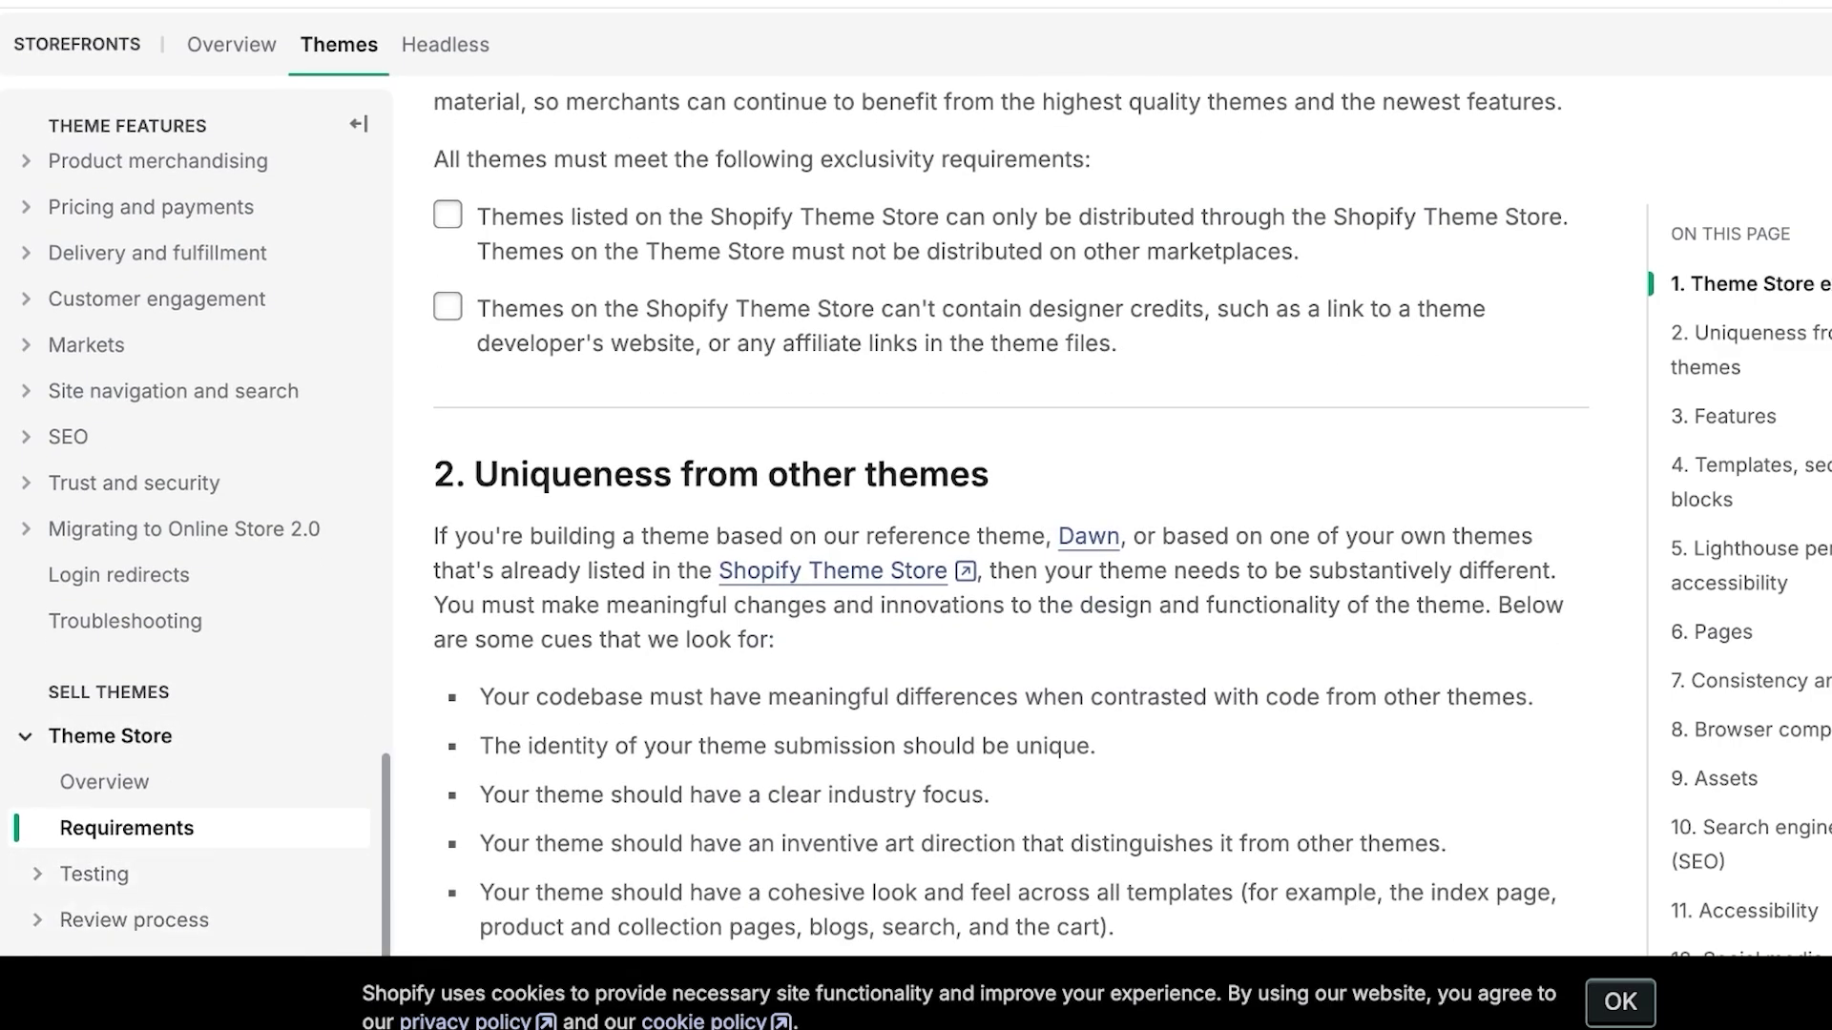
pyautogui.scroll(5, 1012, 526)
pyautogui.scroll(1, 1013, 559)
pyautogui.scroll(-1, 1011, 559)
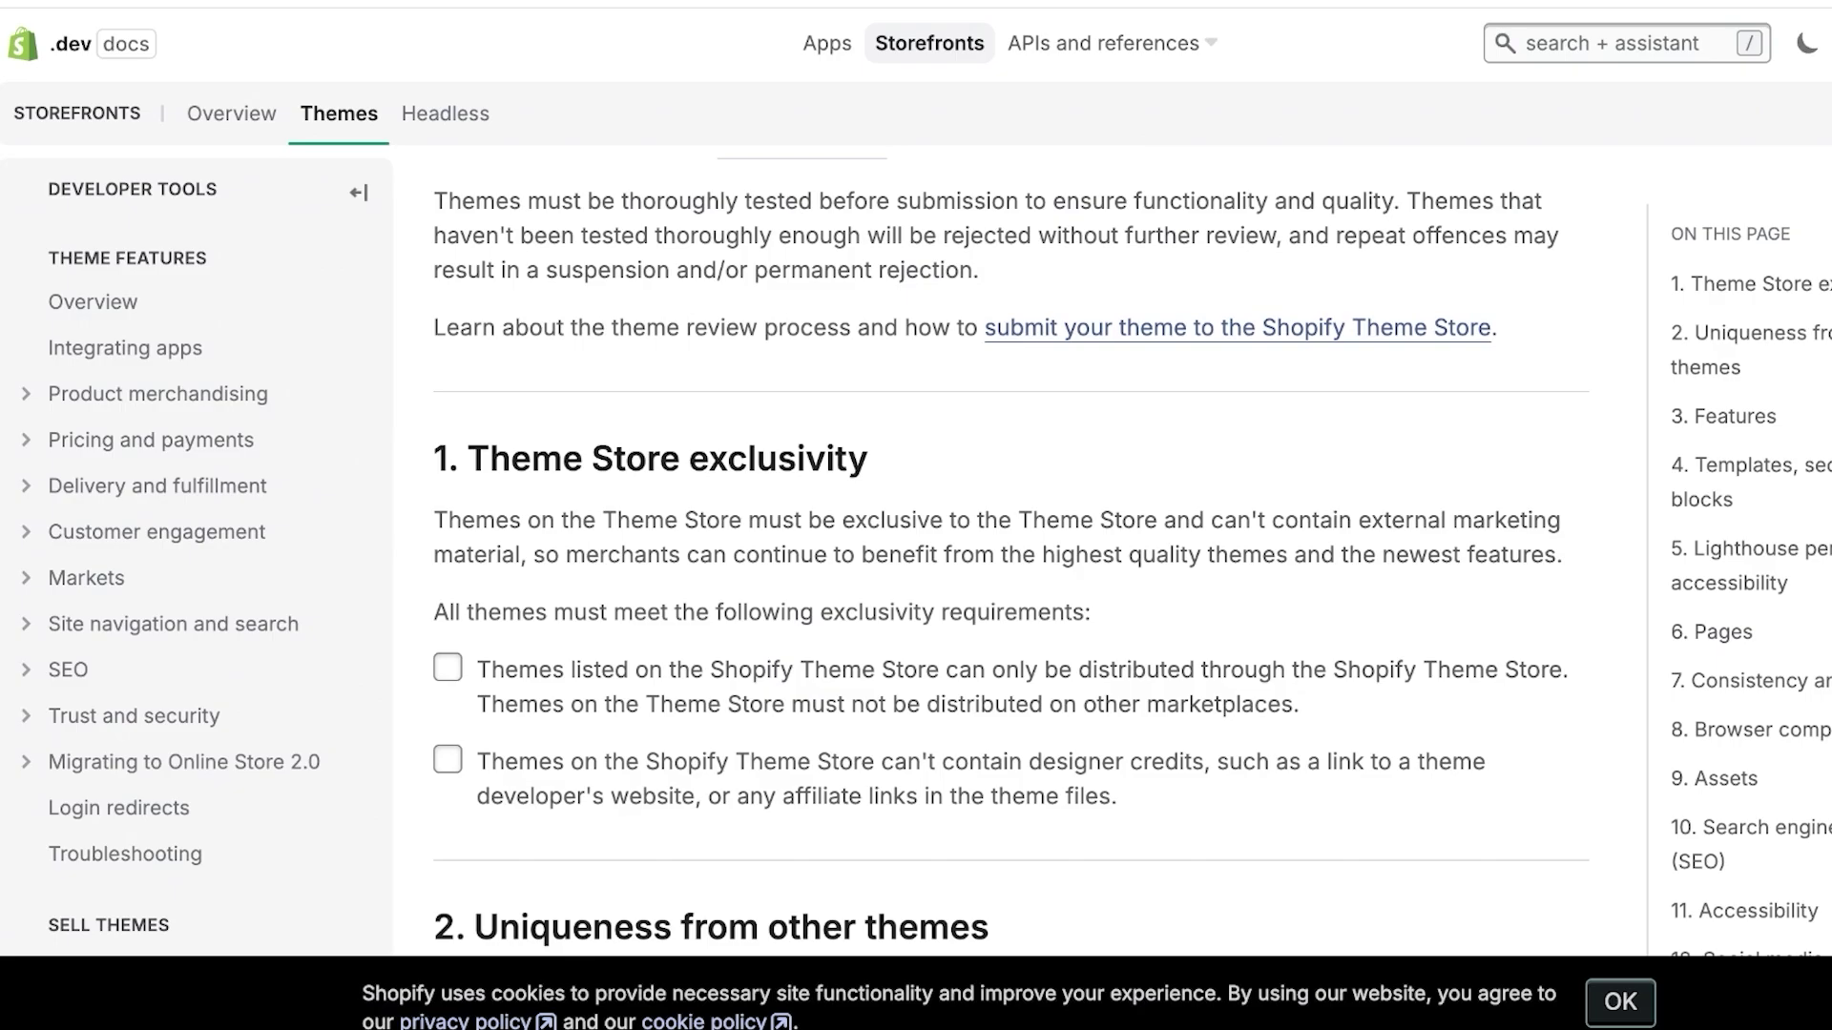
pyautogui.scroll(-1, 1011, 516)
pyautogui.moveTo(874, 663); pyautogui.dragTo(1205, 662)
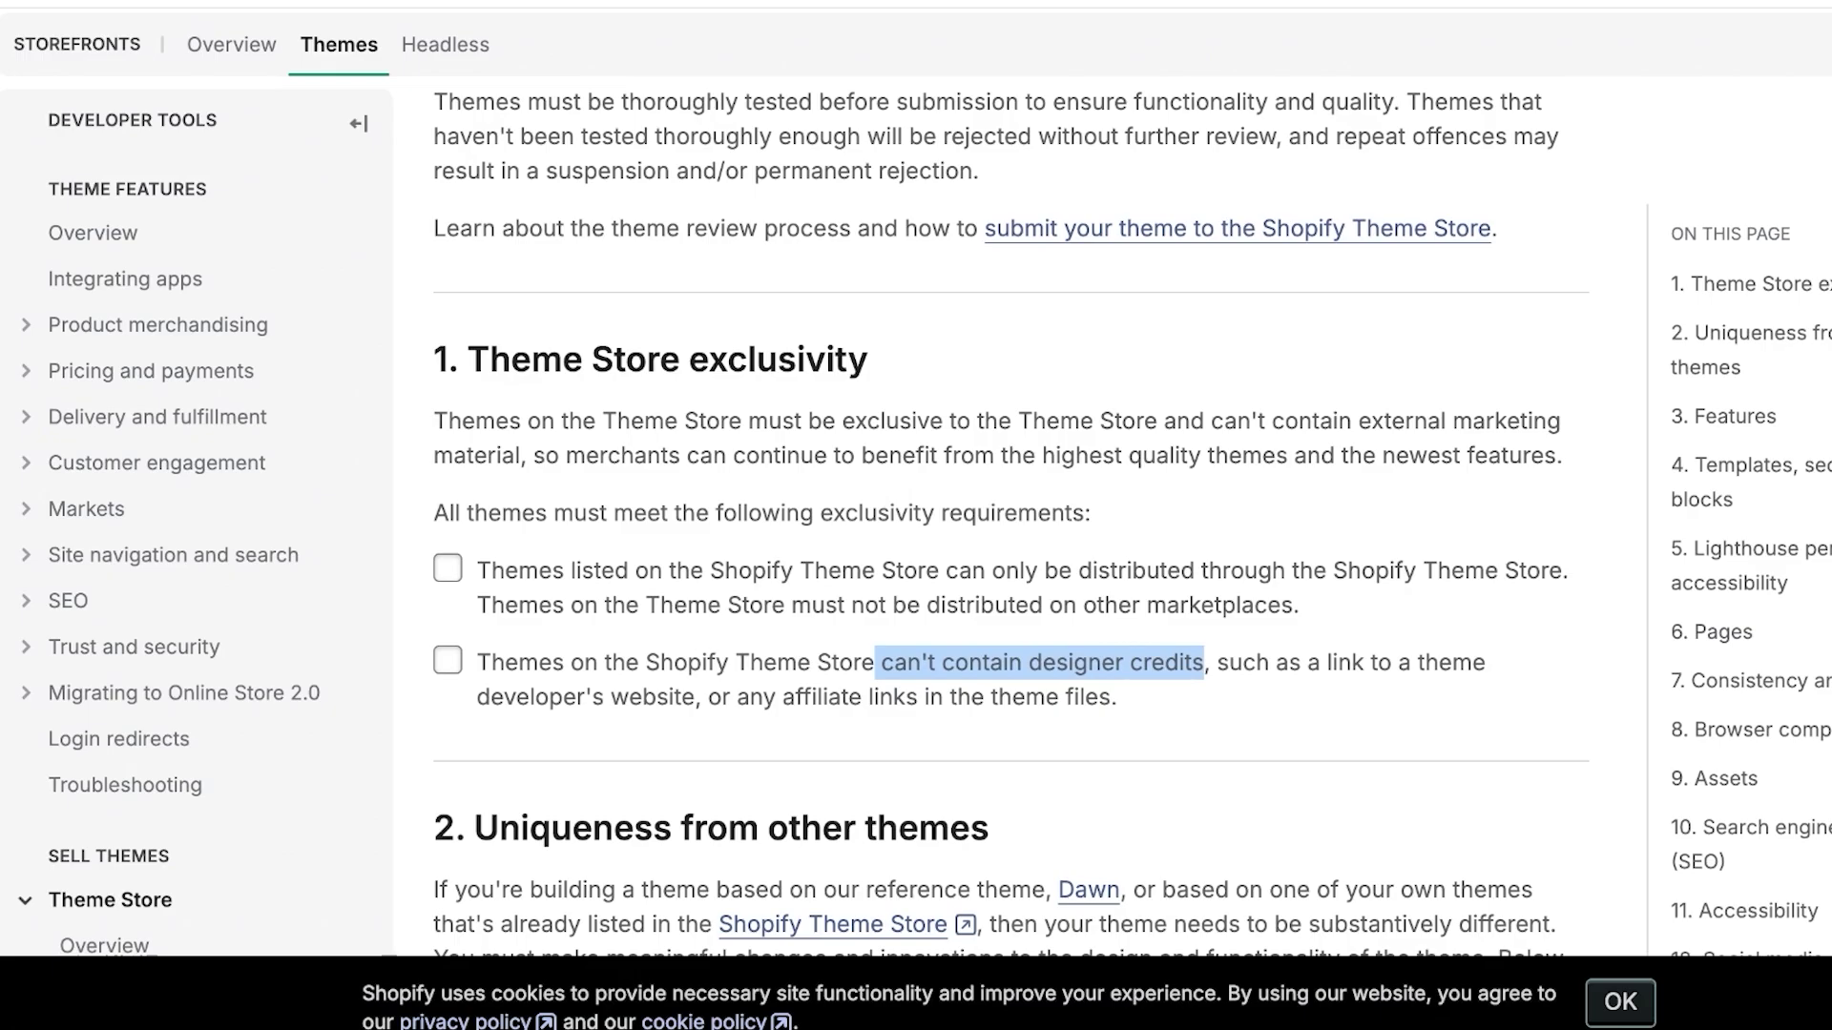
pyautogui.scroll(-5, 1011, 526)
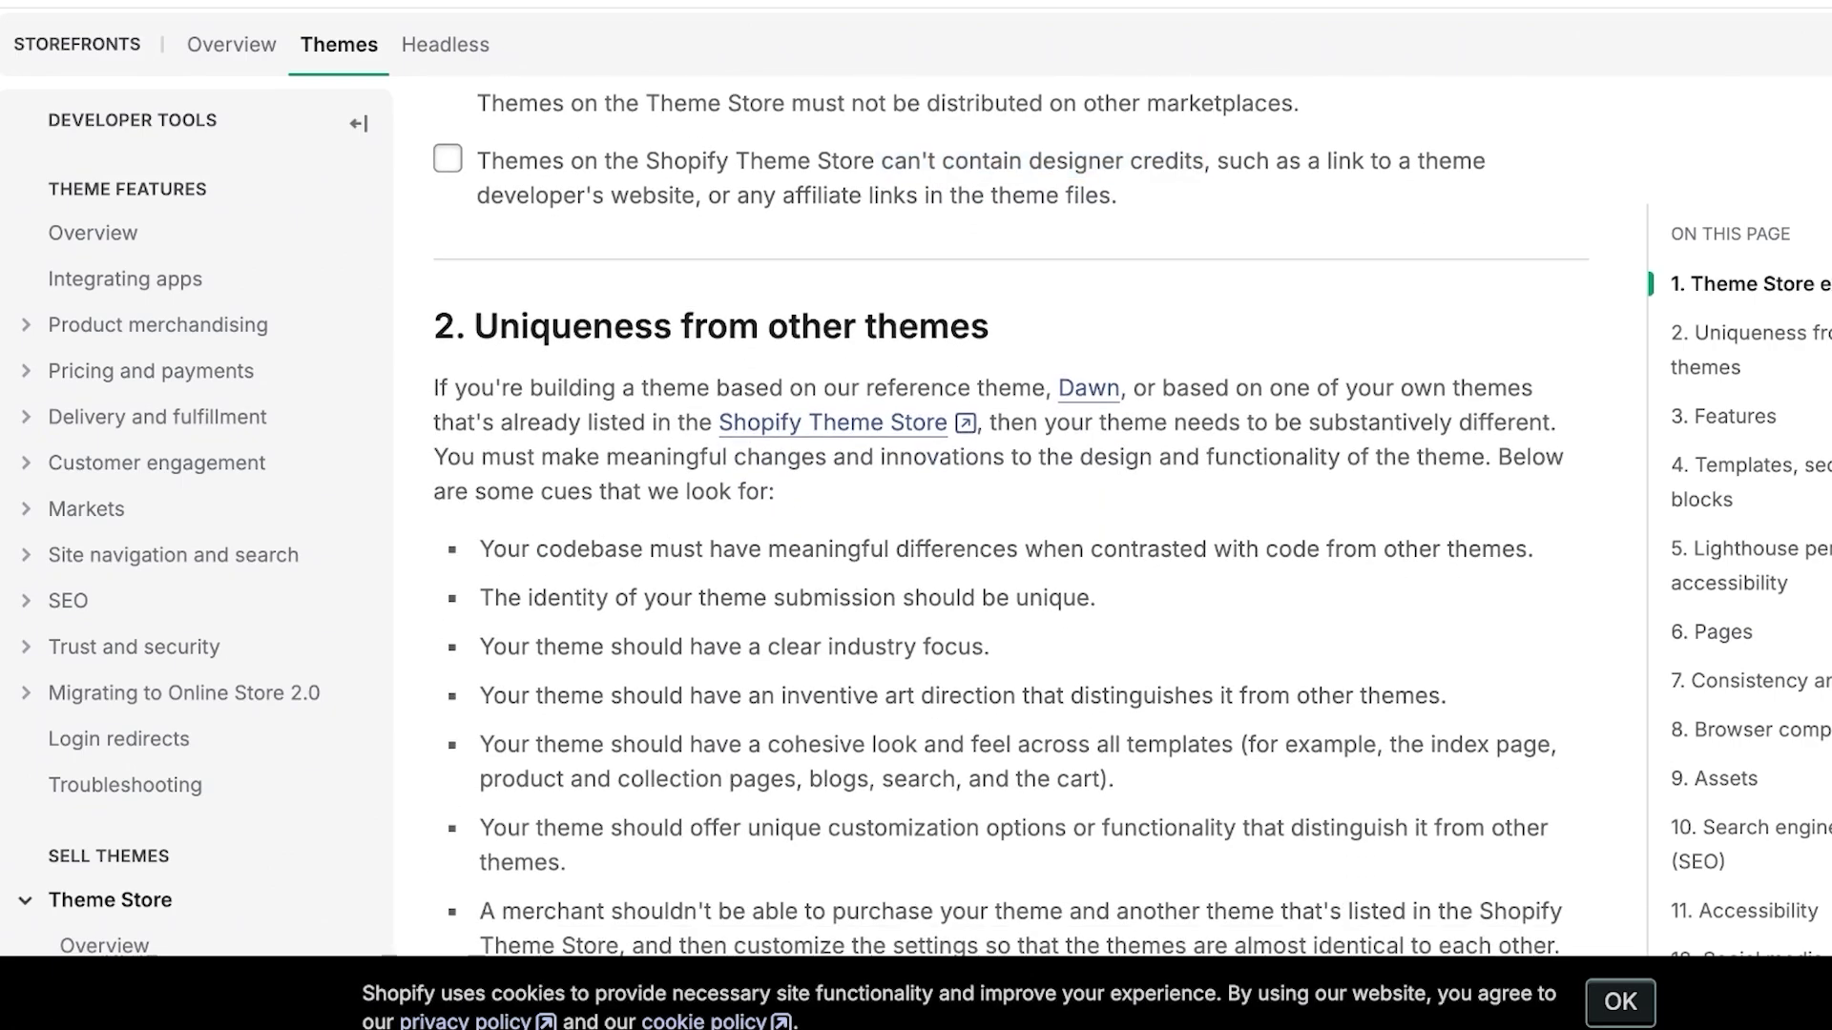
# Highlight the codebase and almost-identical-theme uniqueness cues in section 2
pyautogui.moveTo(563, 548); pyautogui.dragTo(1117, 548)
pyautogui.scroll(-2, 1011, 524)
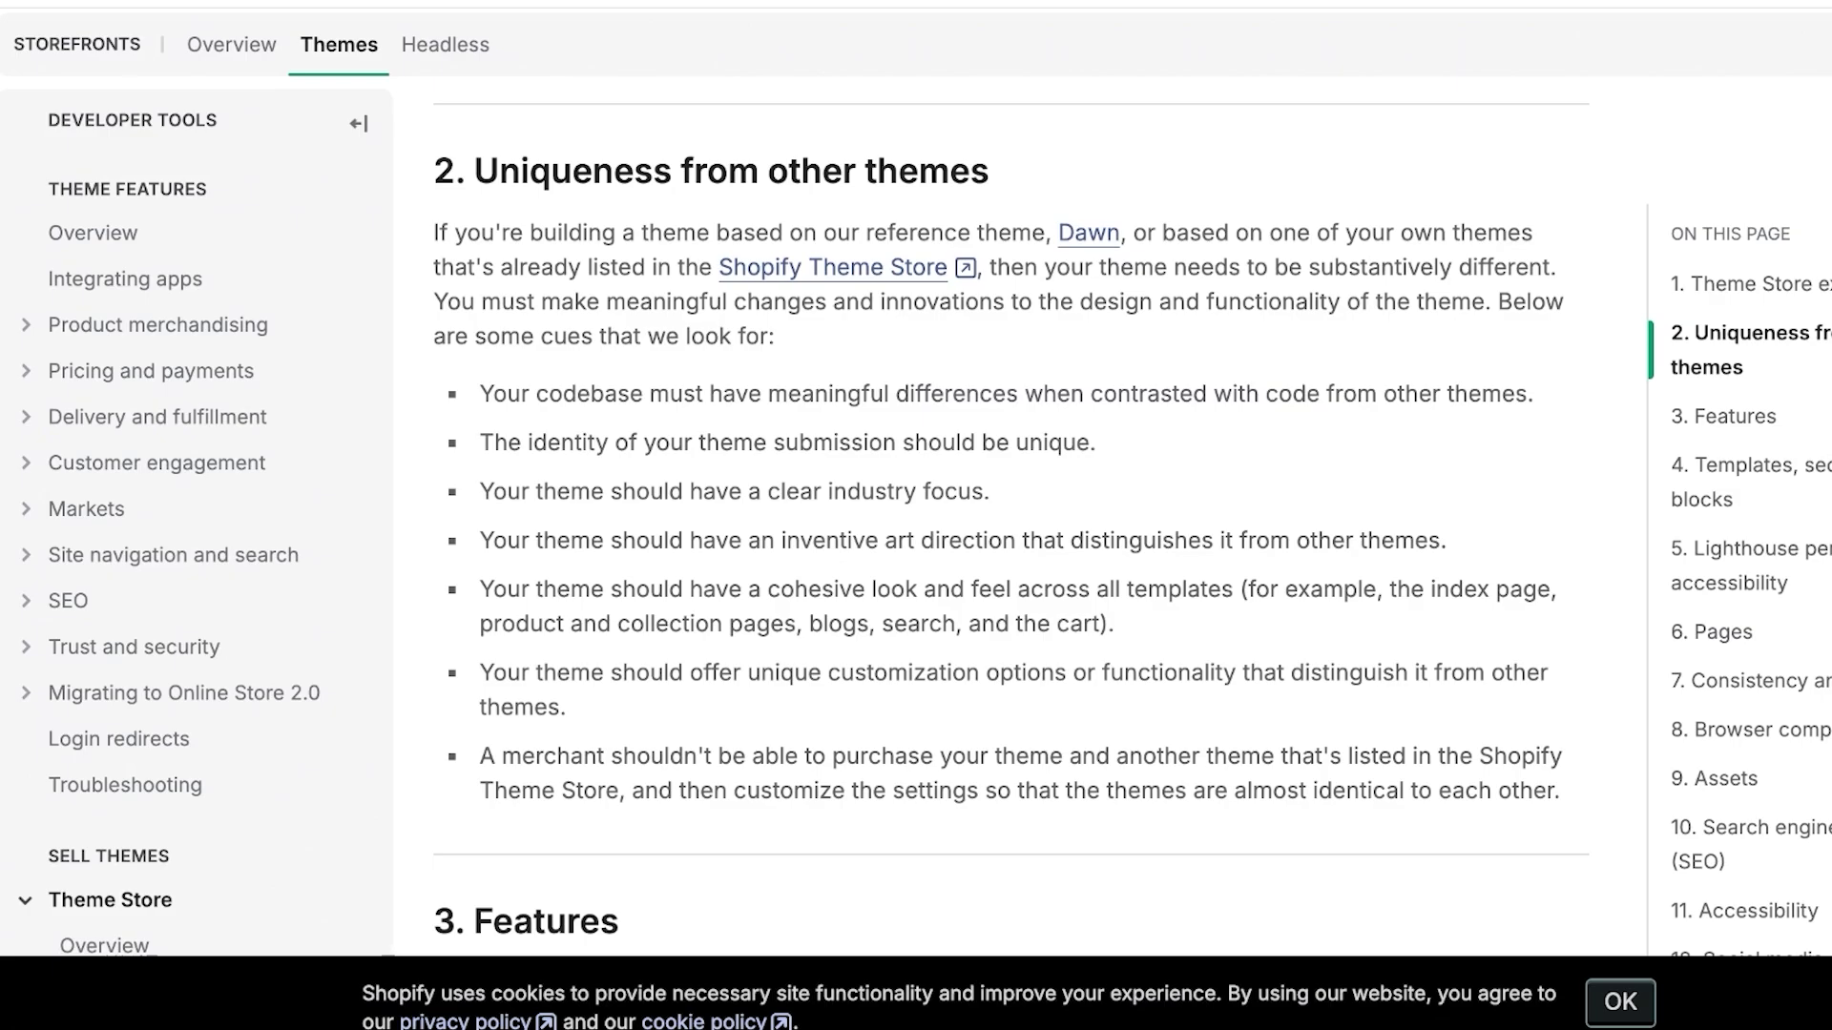
pyautogui.scroll(-2, 985, 532)
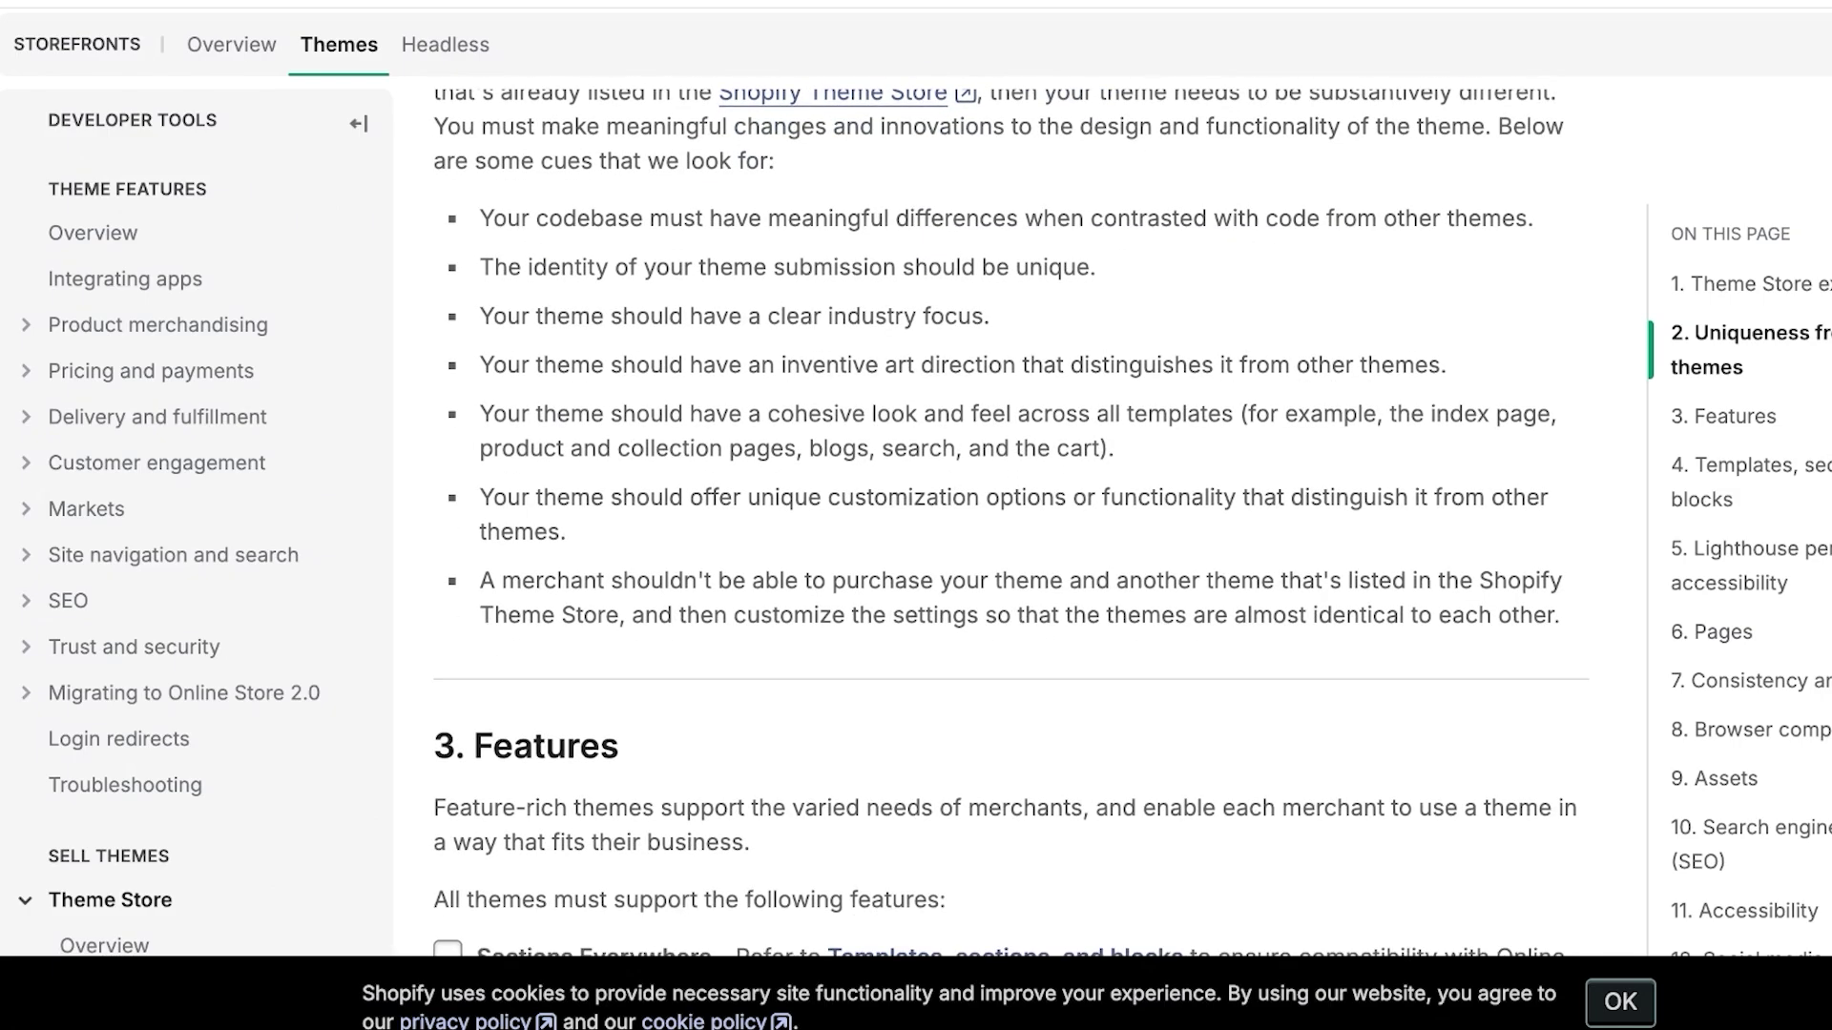
pyautogui.moveTo(683, 581); pyautogui.dragTo(1128, 581)
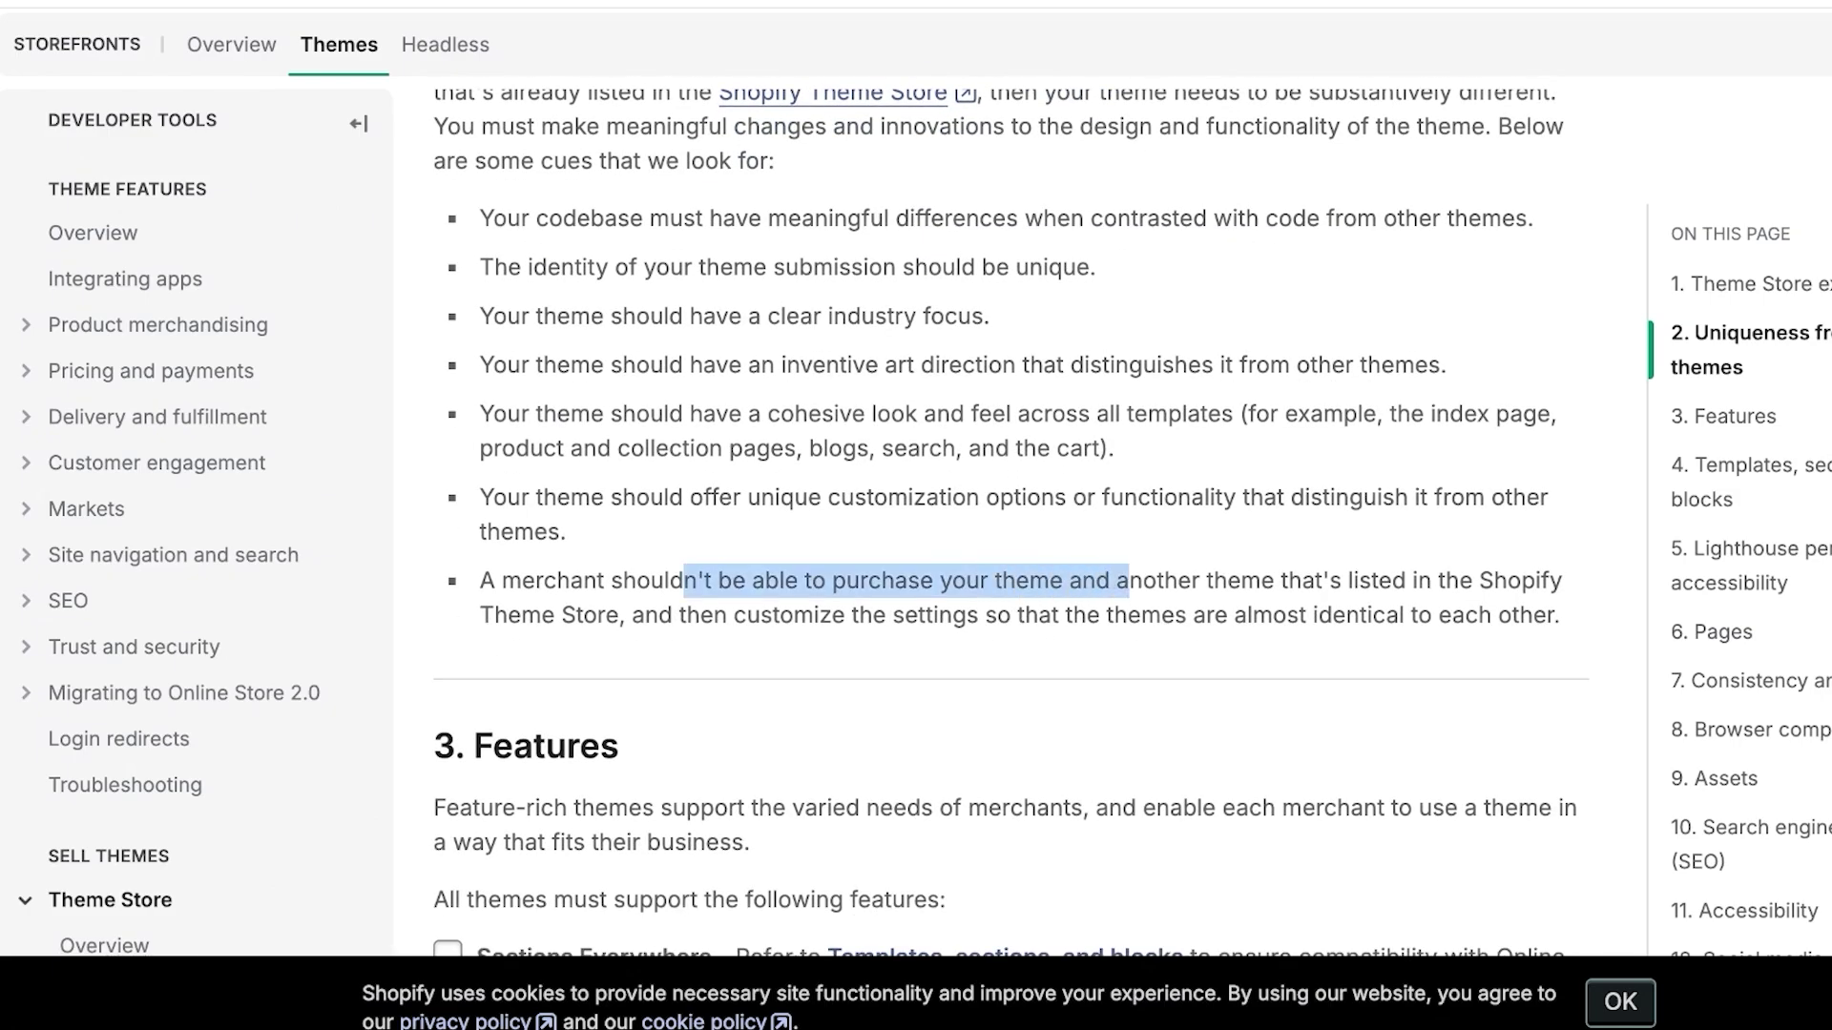
pyautogui.click(1129, 582)
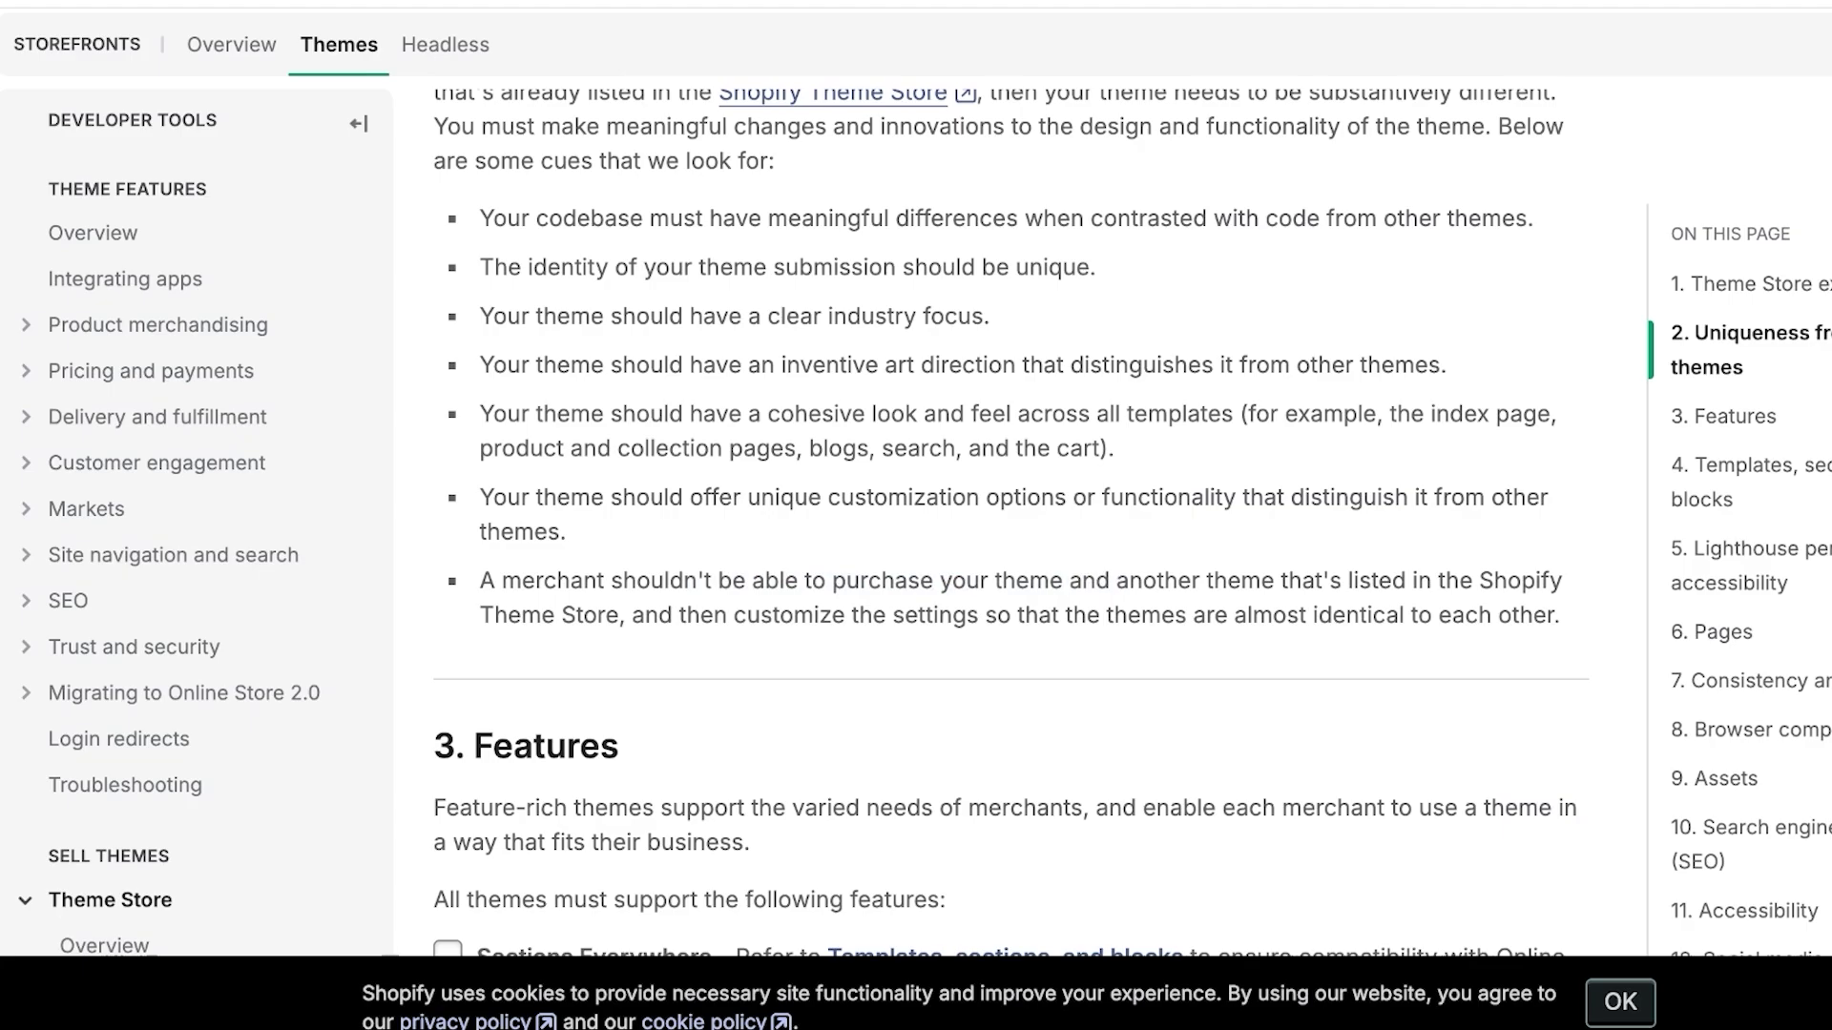
pyautogui.moveTo(1088, 615); pyautogui.dragTo(1560, 616)
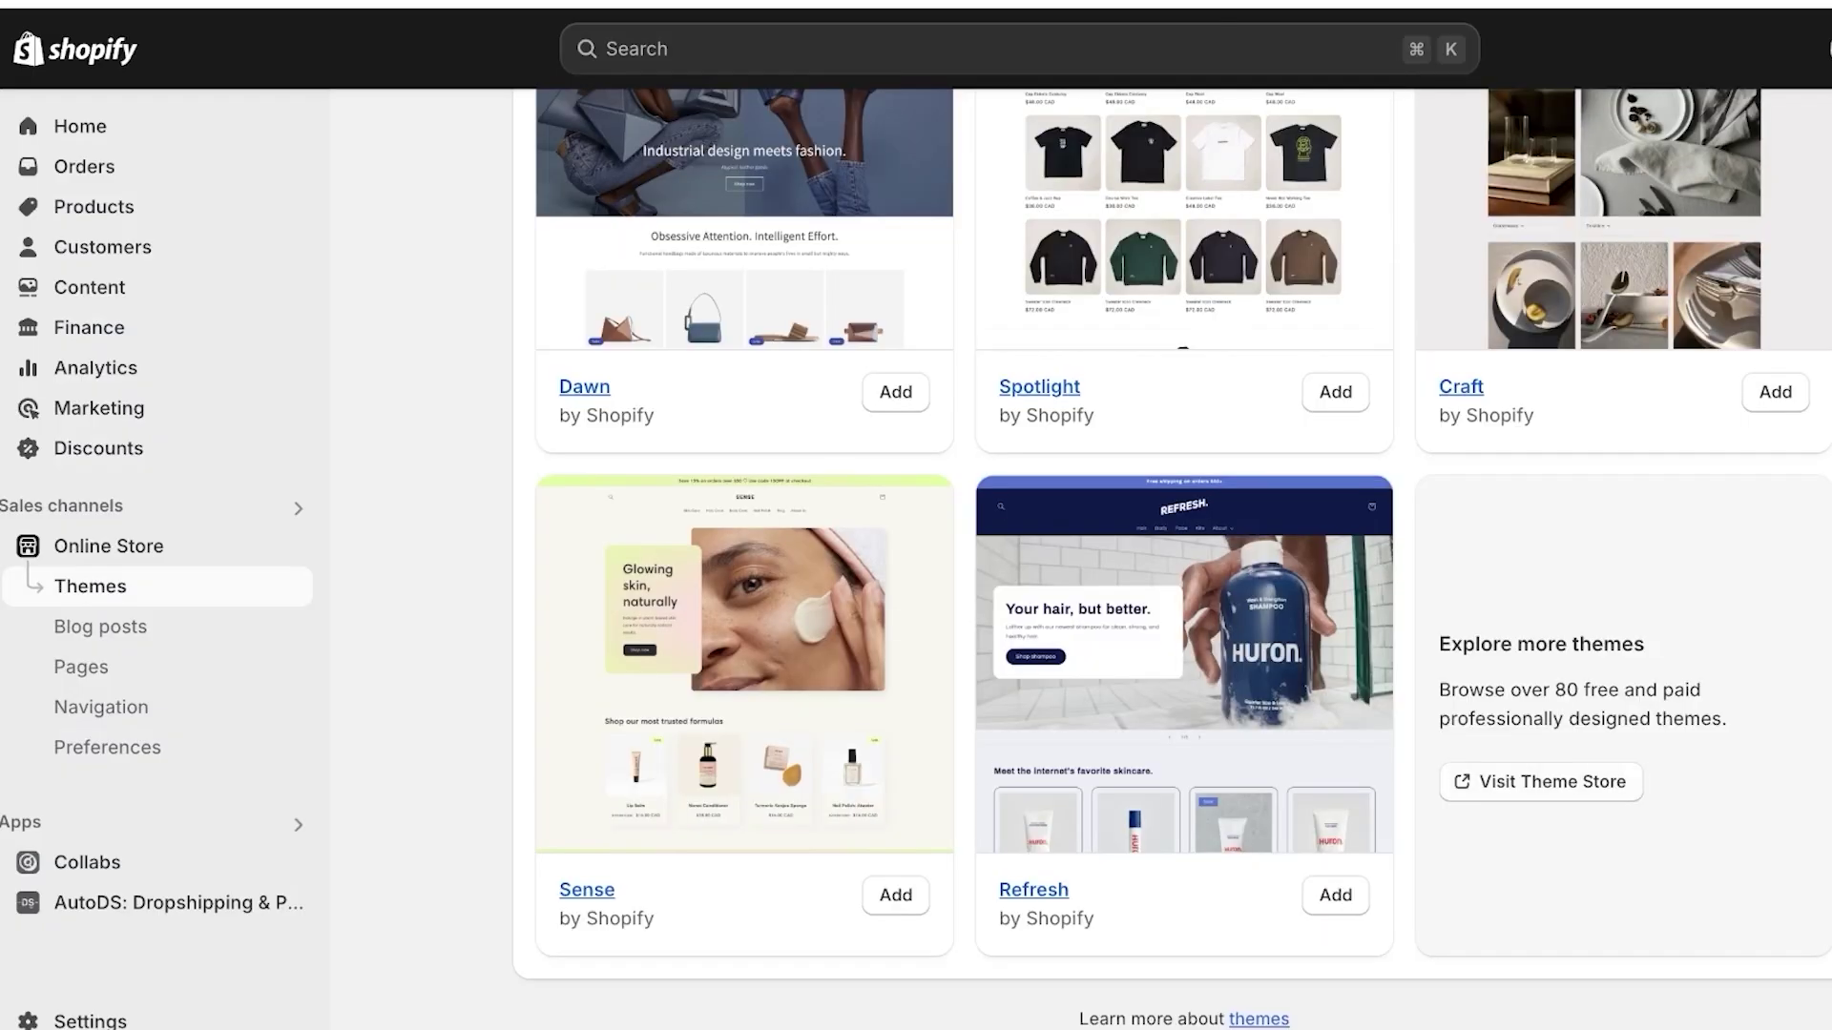
# Show the current Dawn theme's actions menu, then dismiss it without choosing an action
pyautogui.scroll(10, 1173, 554)
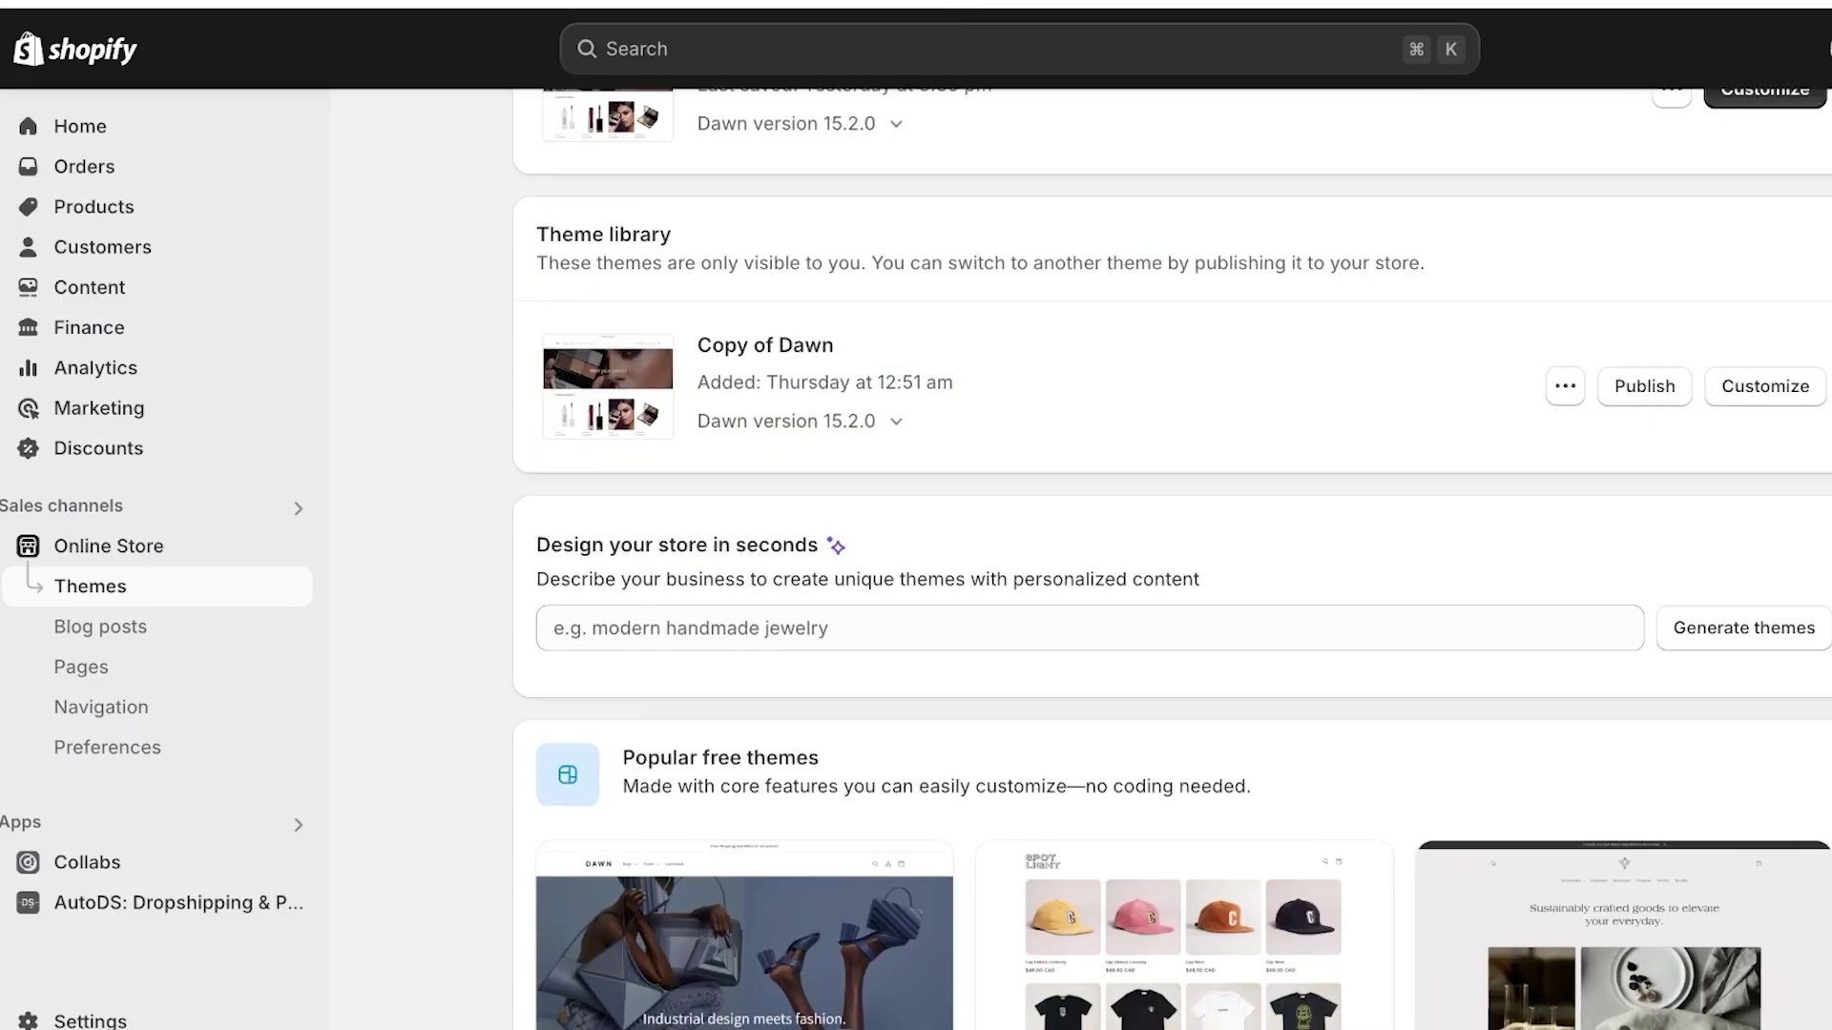
pyautogui.scroll(3, 1173, 555)
pyautogui.click(1669, 308)
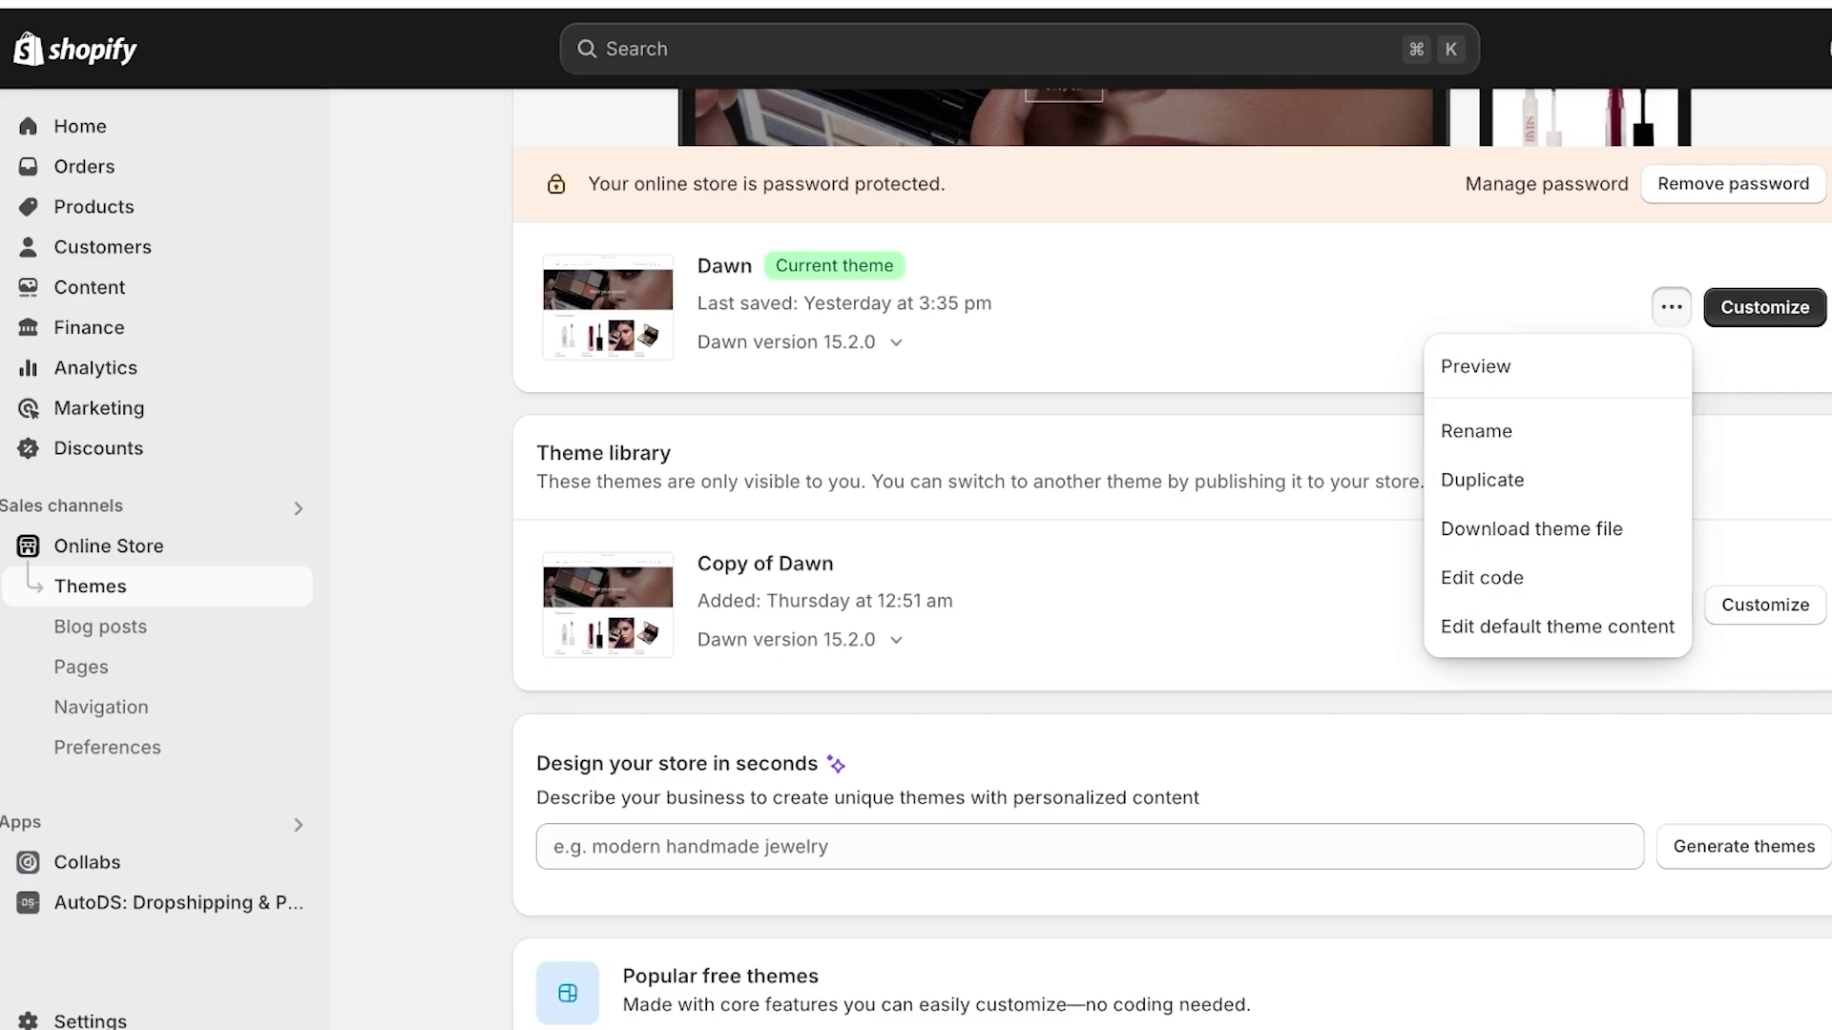
pyautogui.press('Escape')
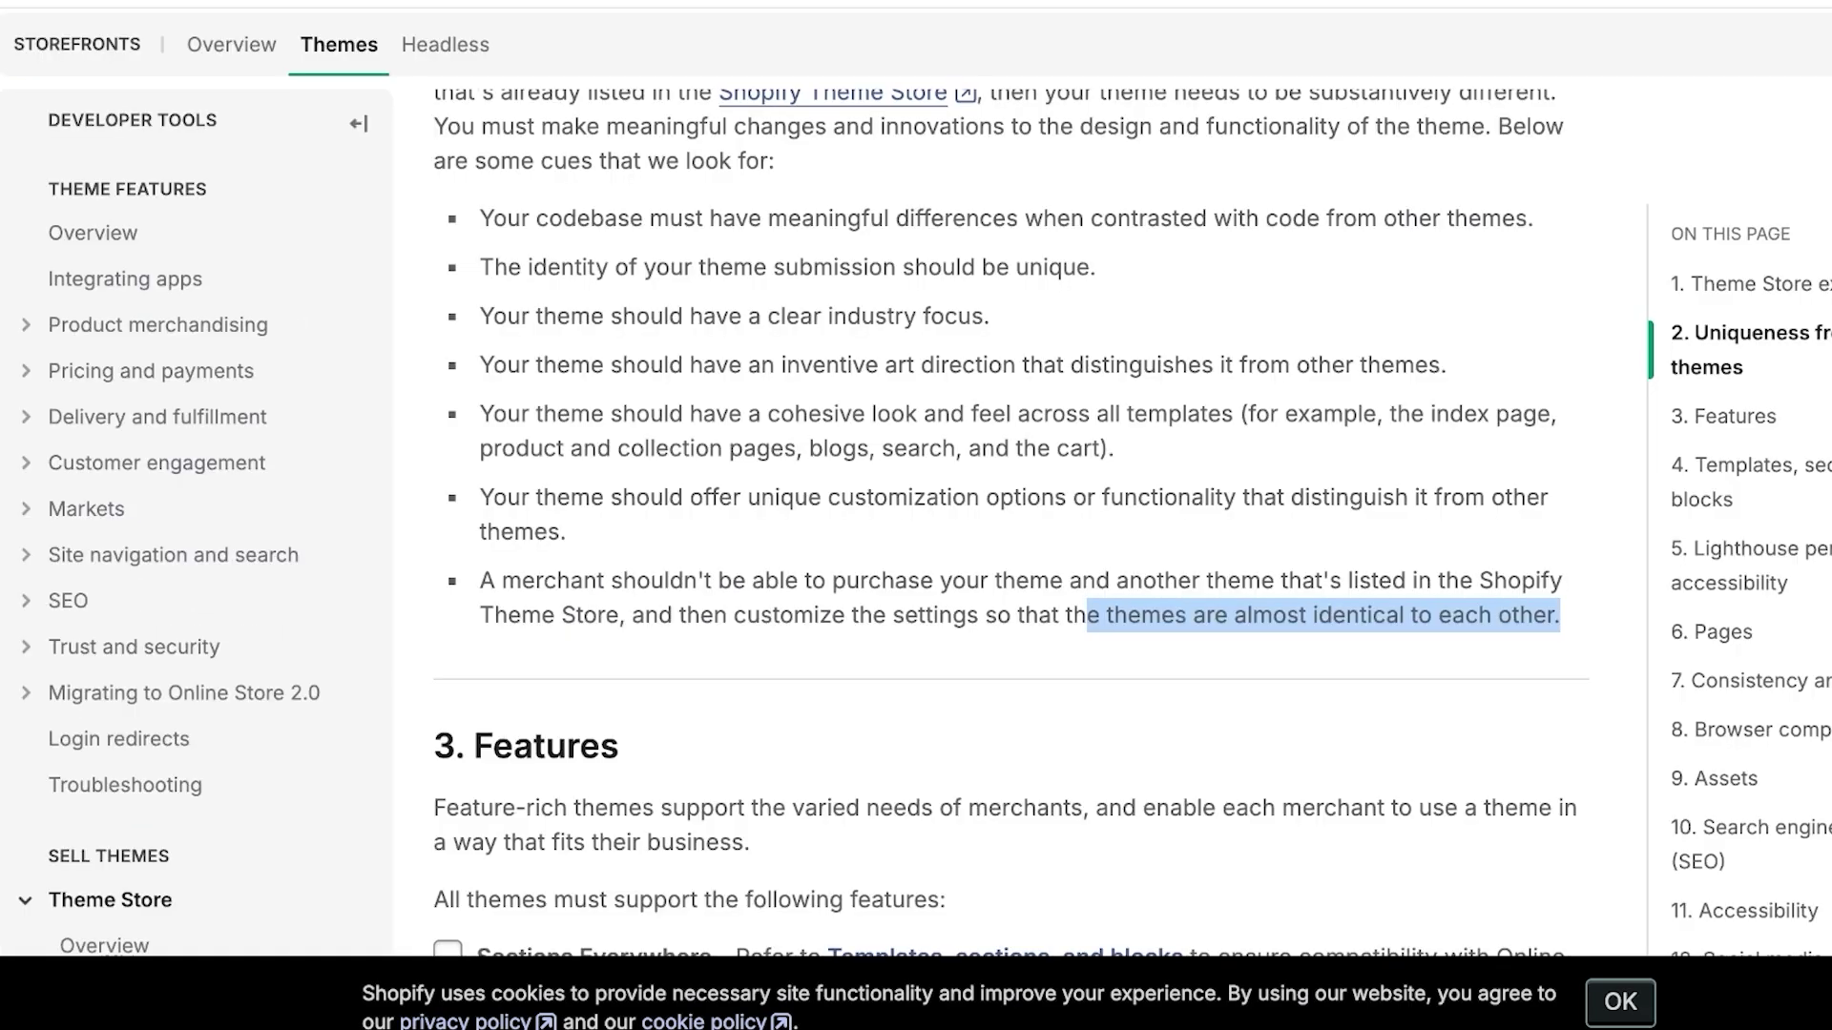
# Scroll the Theme Store requirements down, then back up to the accelerated checkout and faceted search filtering items
pyautogui.scroll(-7, 1011, 524)
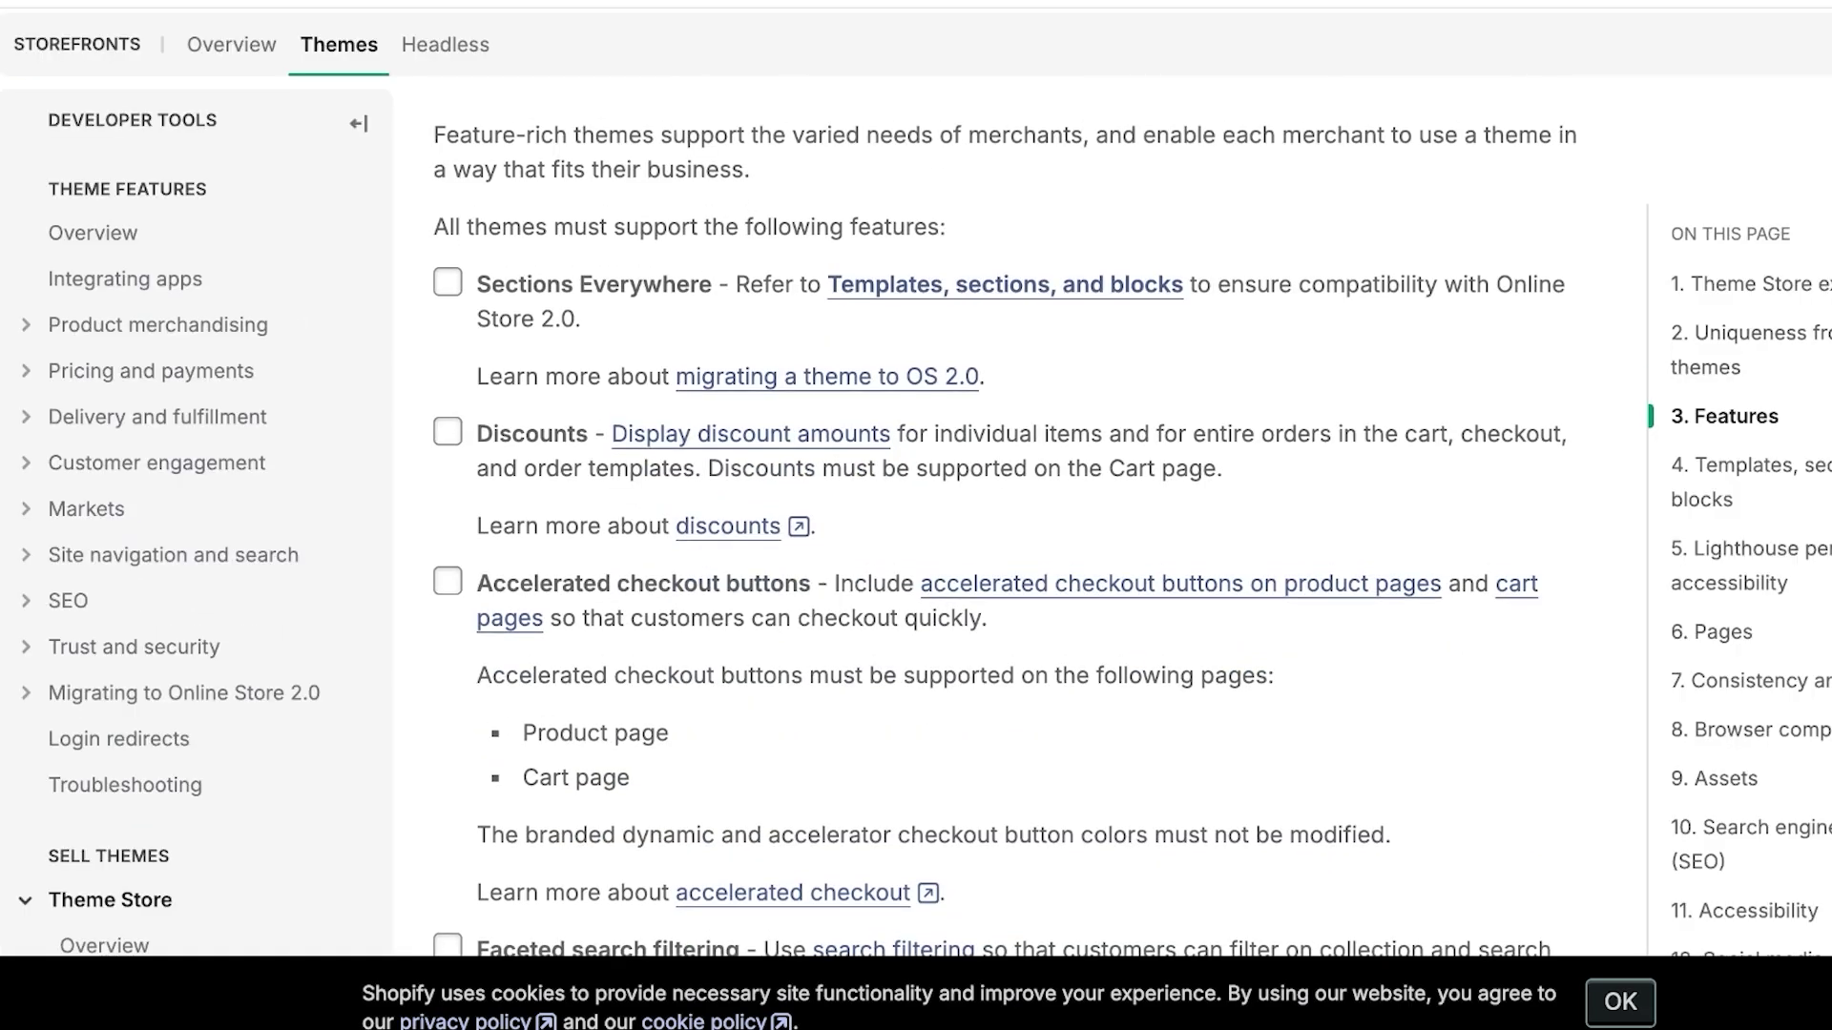
pyautogui.scroll(2, 1005, 533)
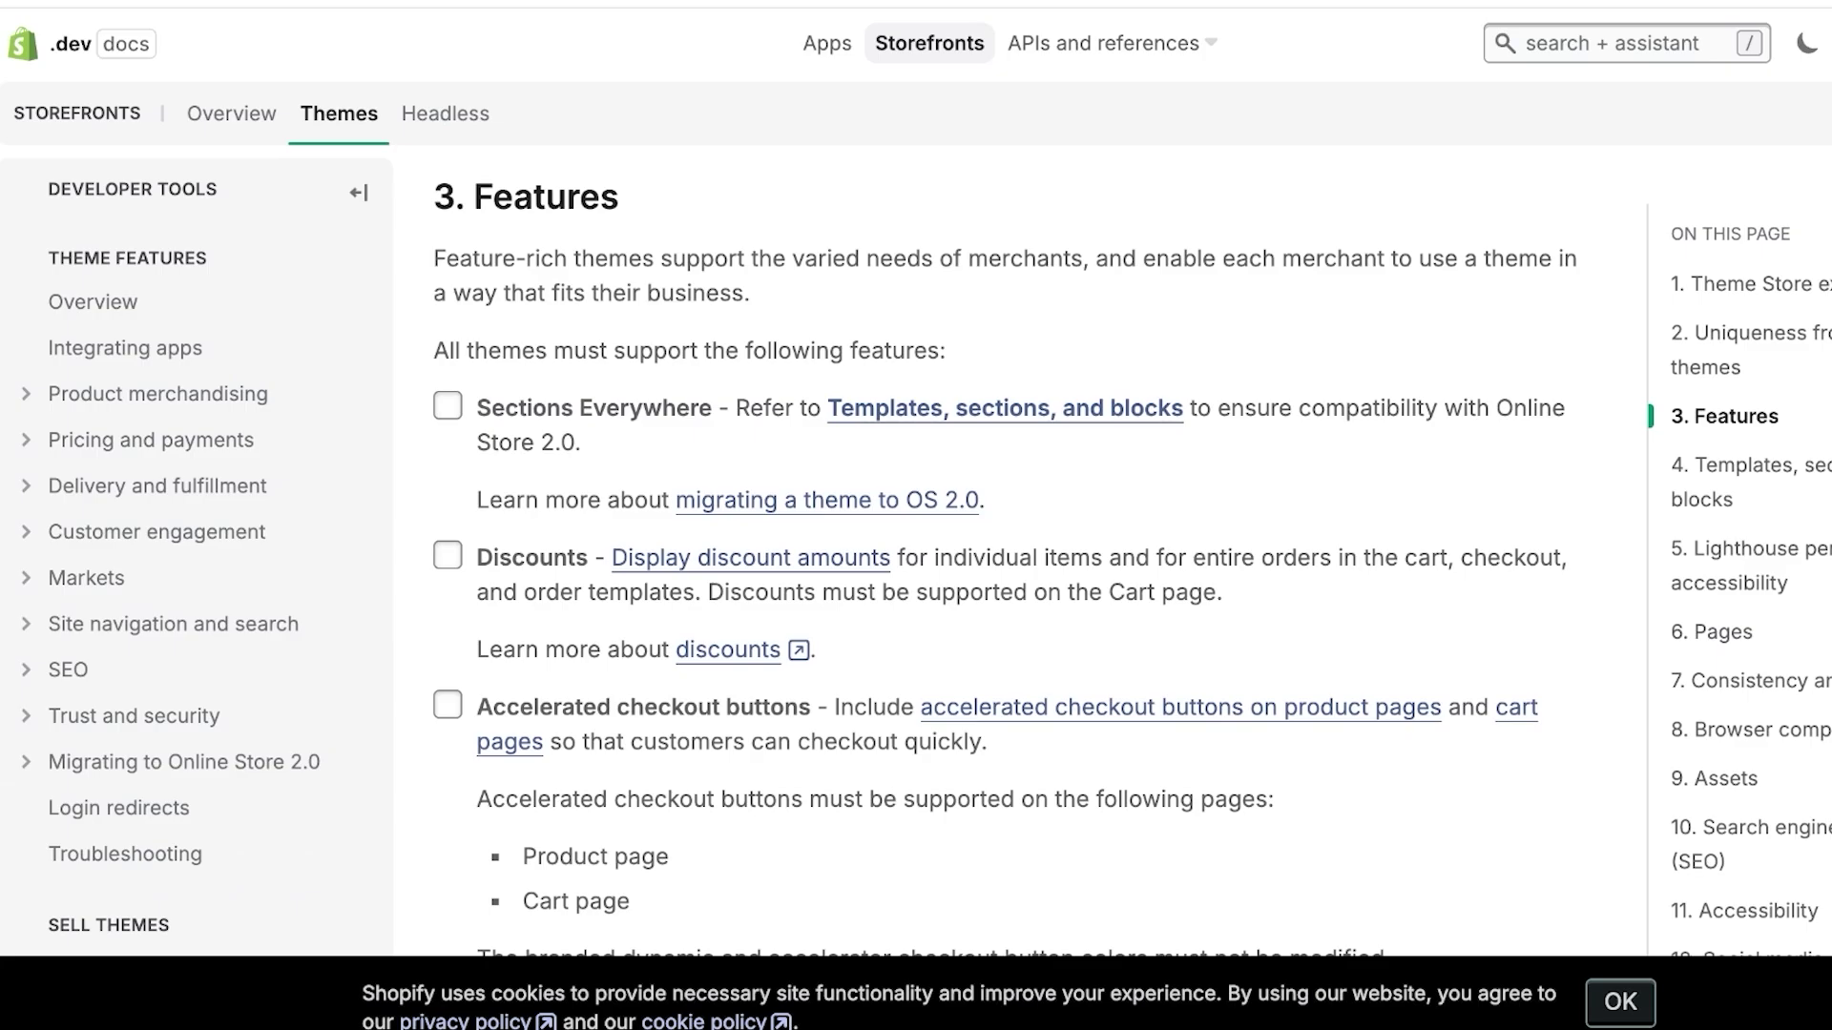
pyautogui.scroll(-5, 1010, 525)
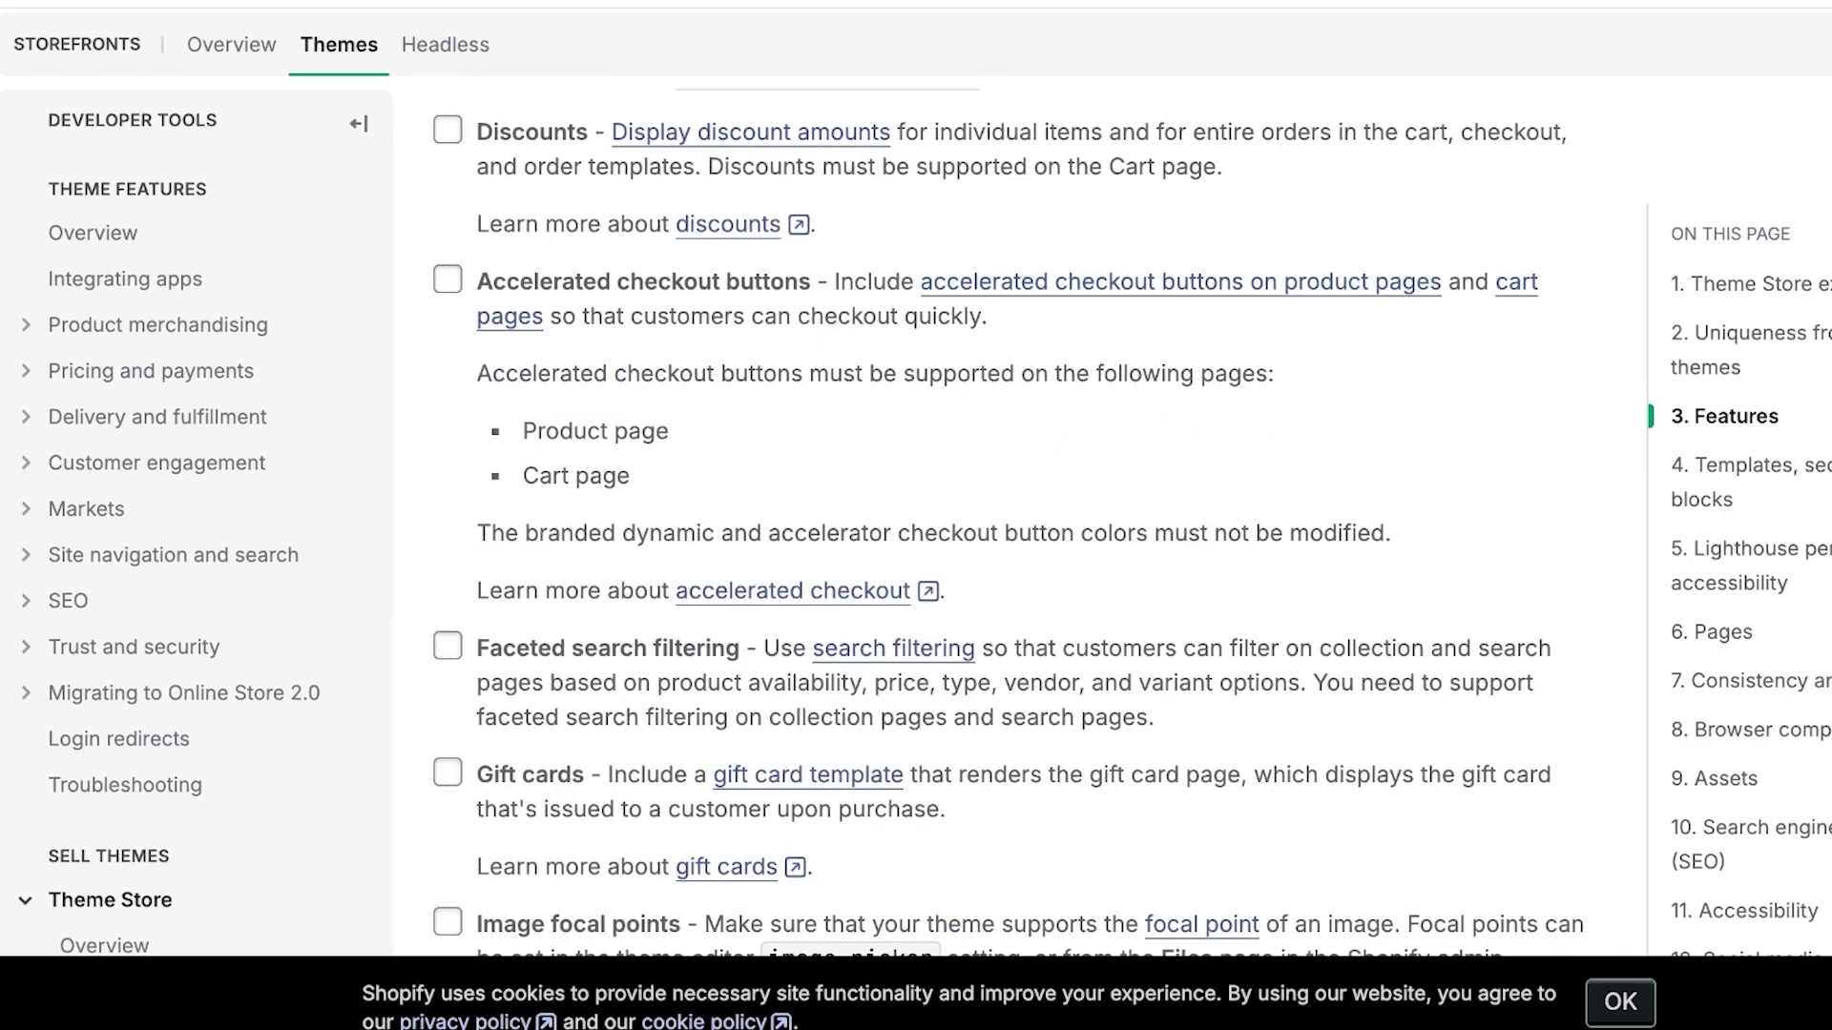
pyautogui.scroll(-2, 1011, 524)
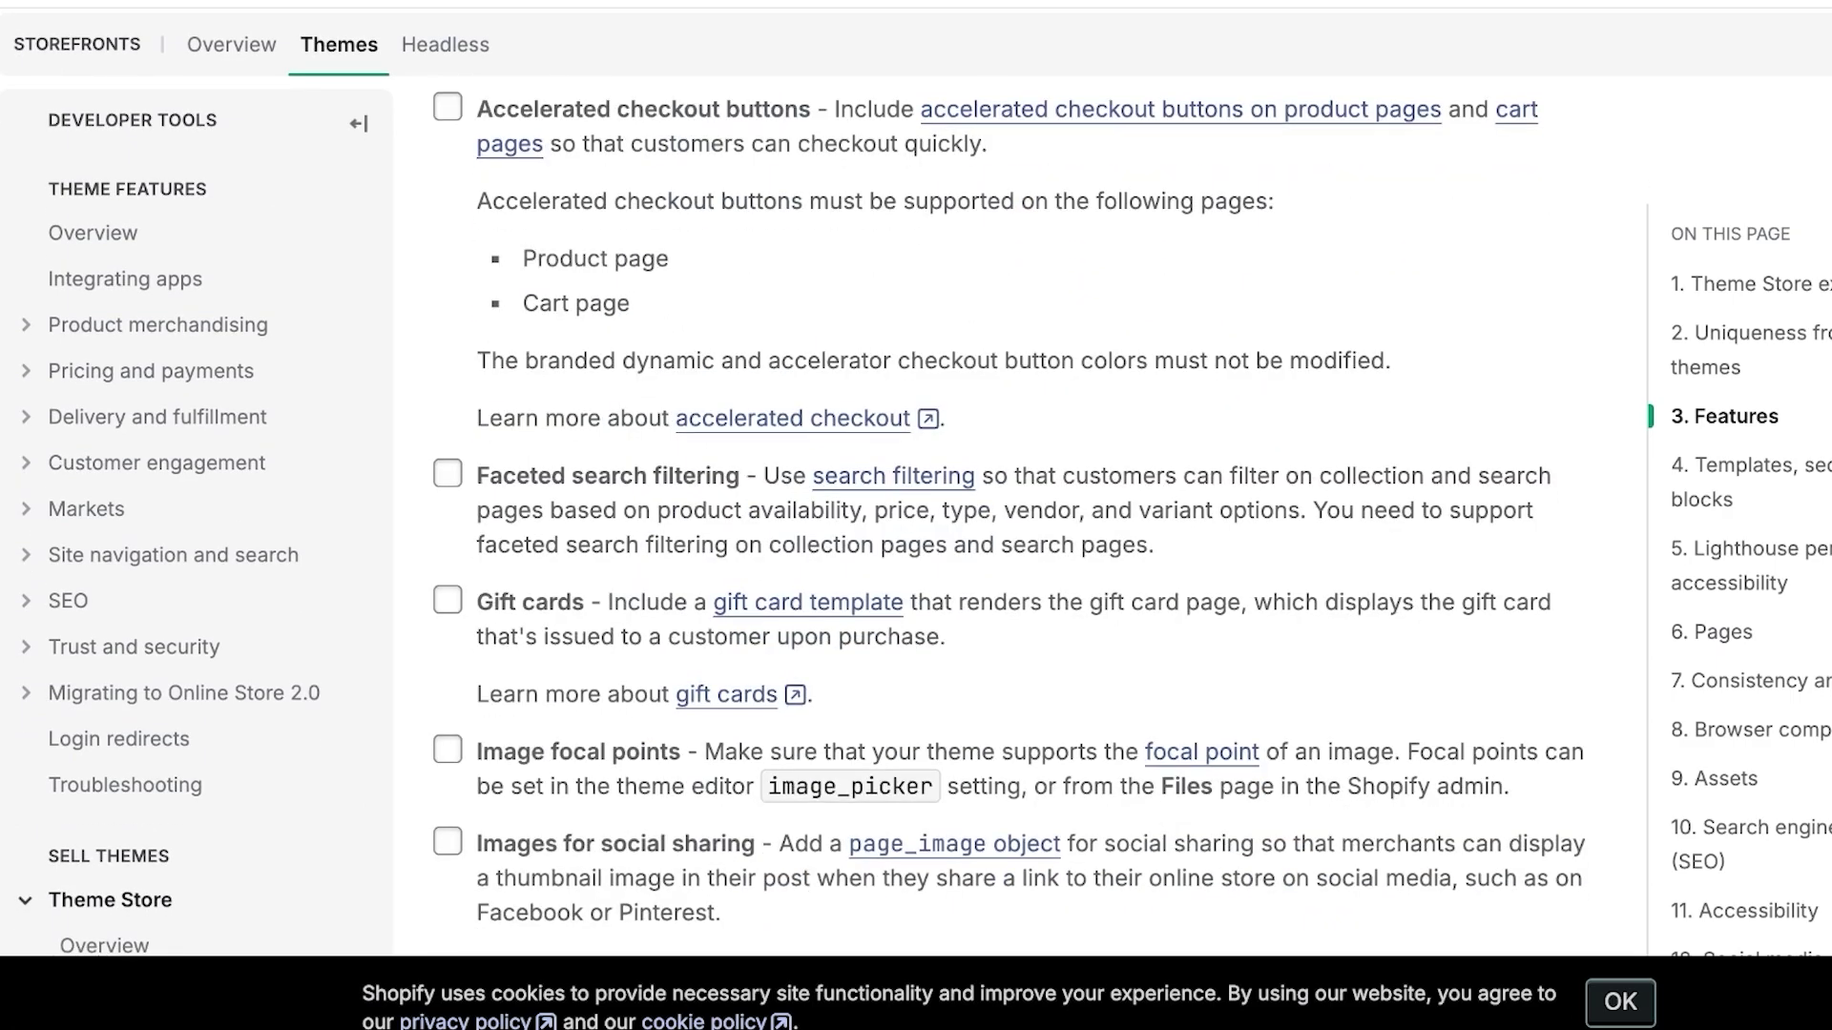
pyautogui.scroll(-1, 1010, 524)
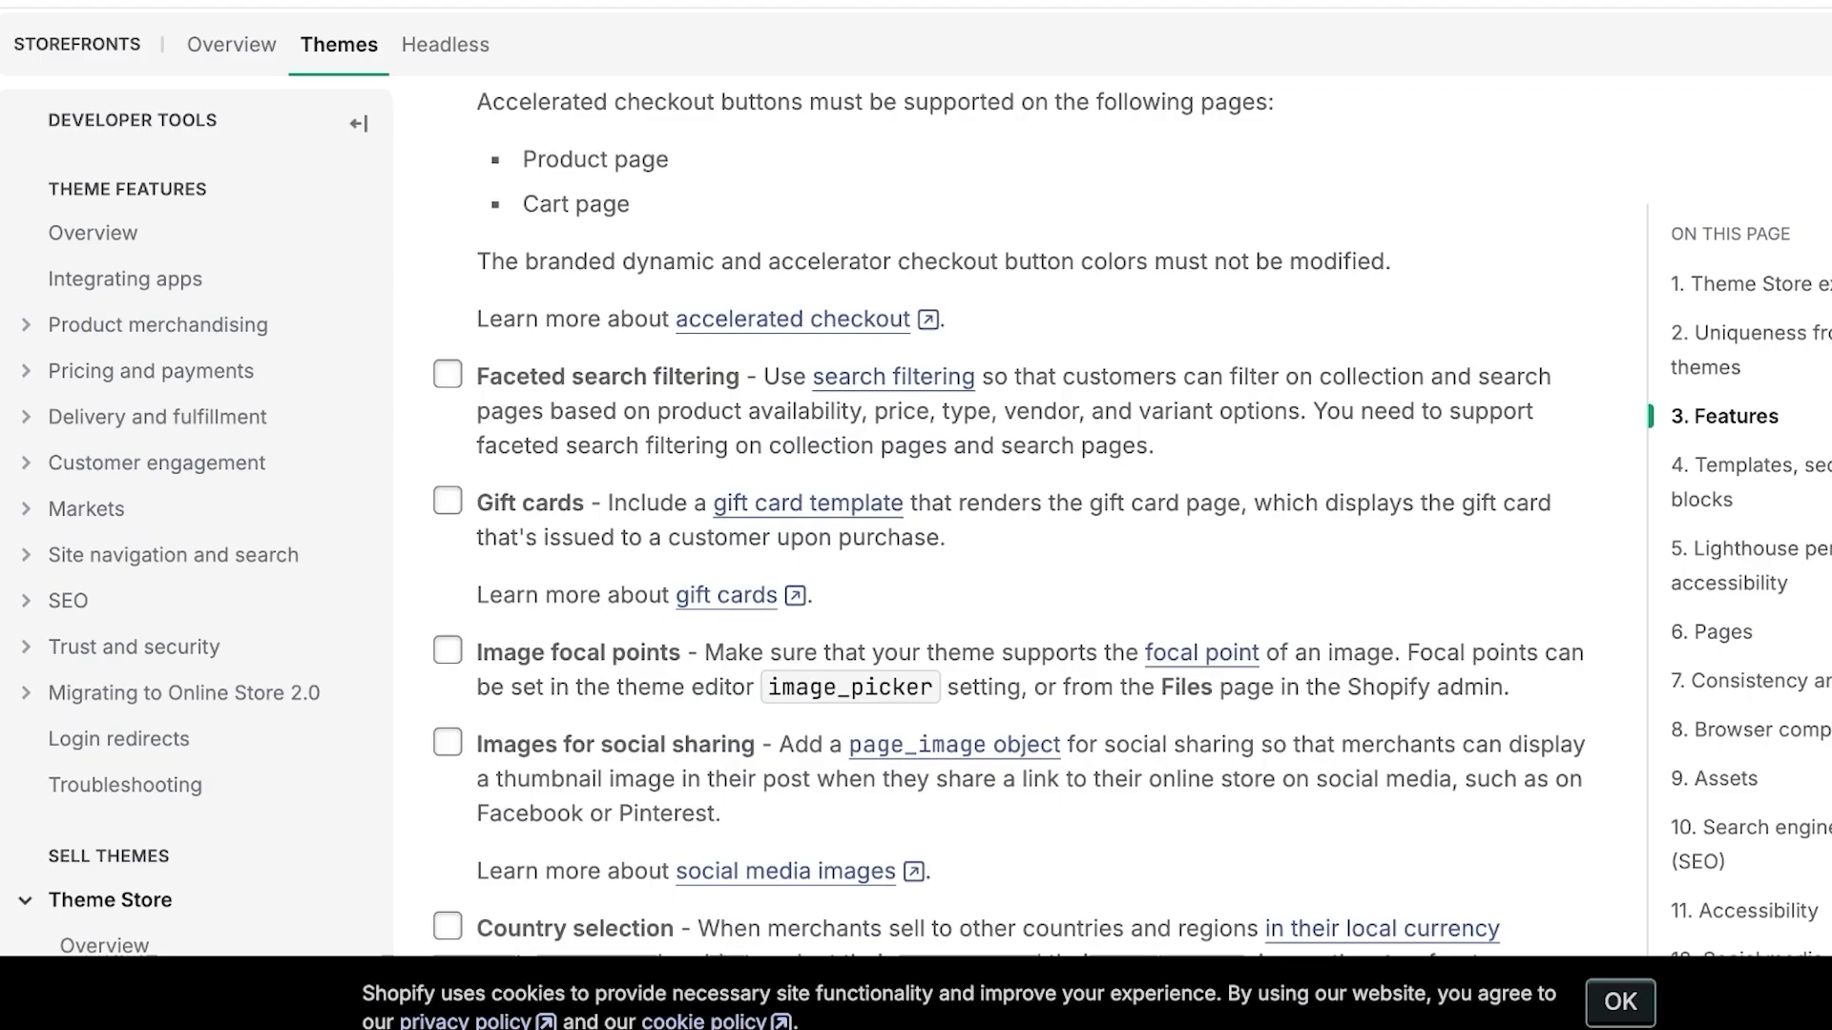
pyautogui.scroll(-1, 1011, 525)
pyautogui.scroll(-2, 1011, 524)
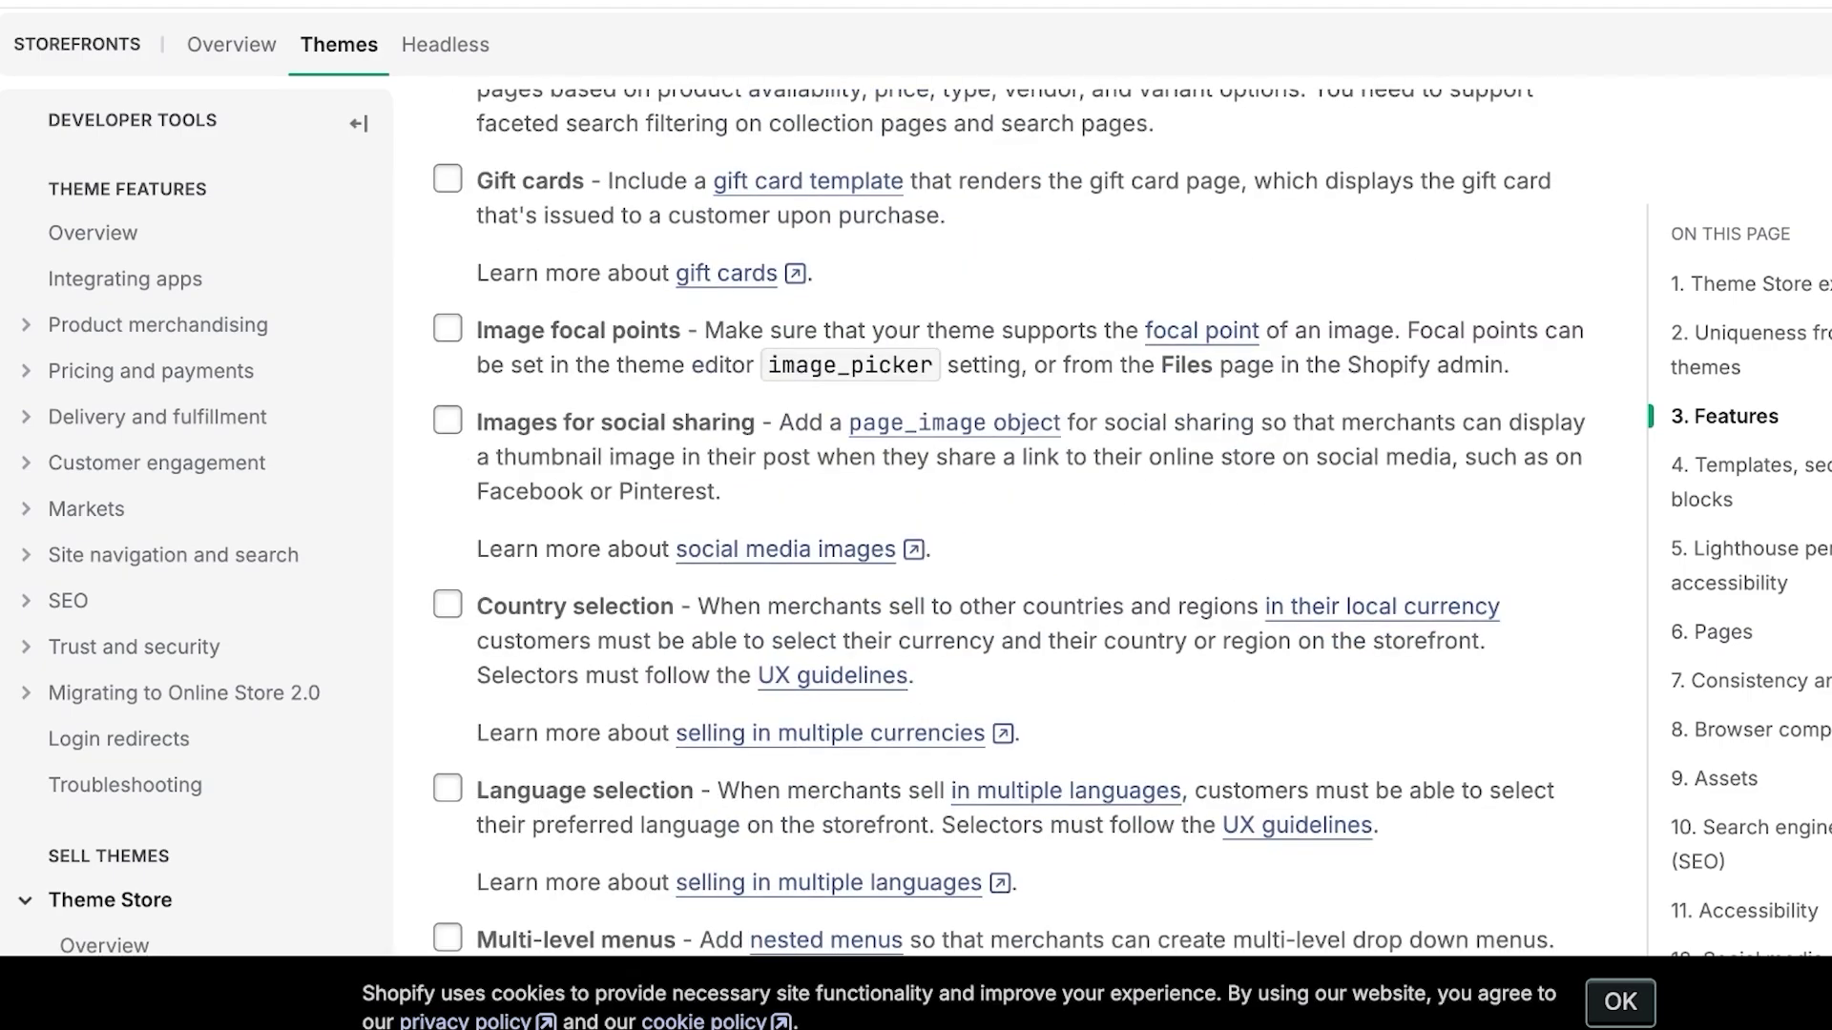
pyautogui.scroll(-4, 1012, 525)
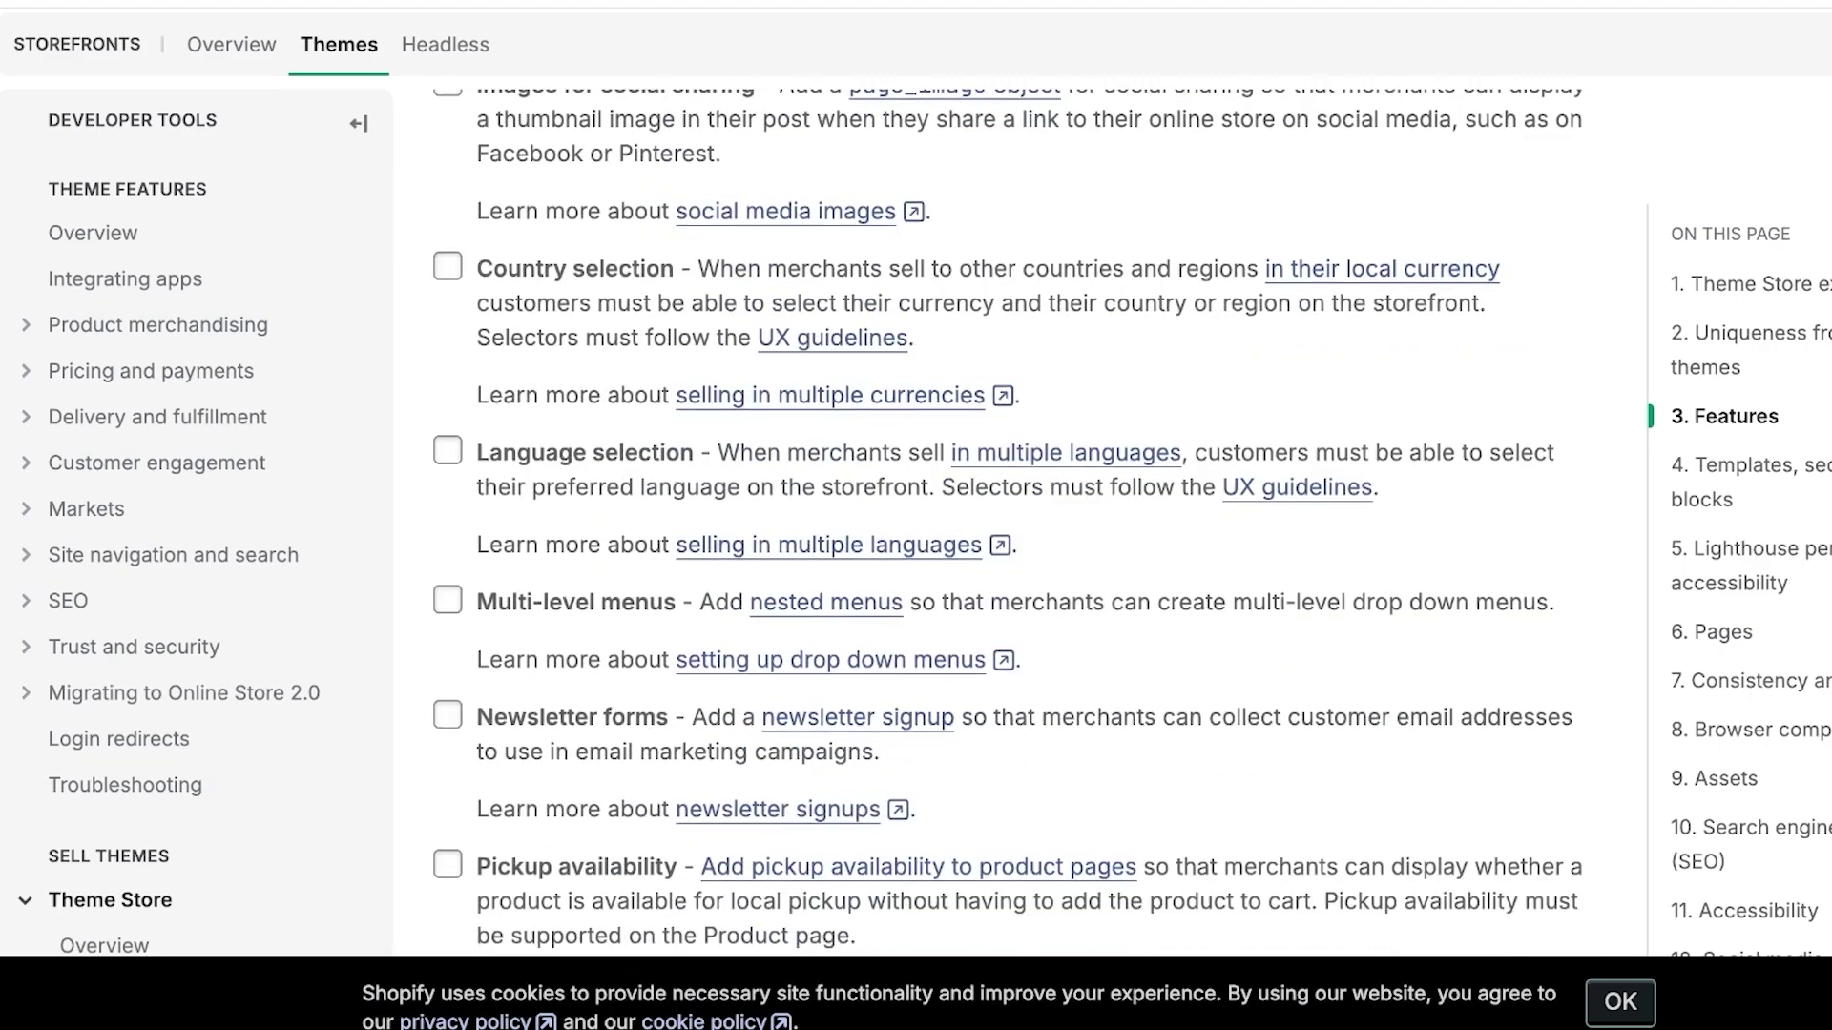
pyautogui.scroll(-2, 1011, 524)
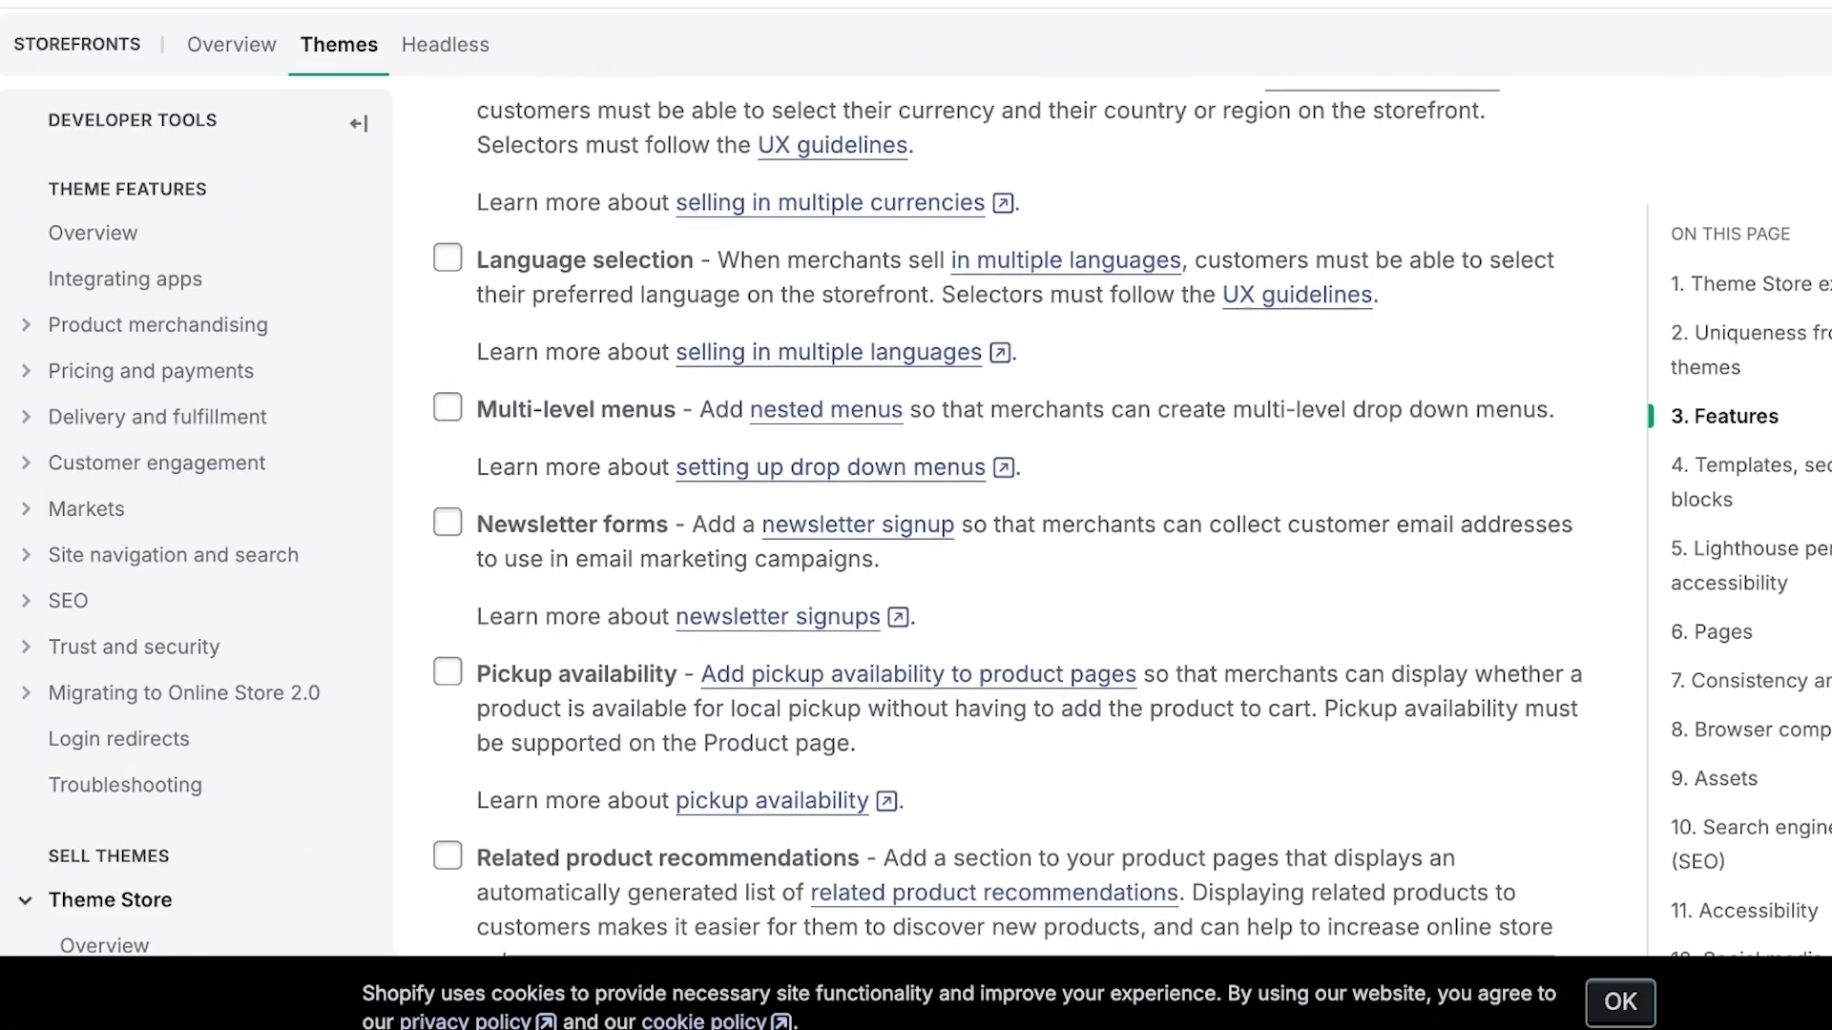
pyautogui.scroll(-3, 1011, 523)
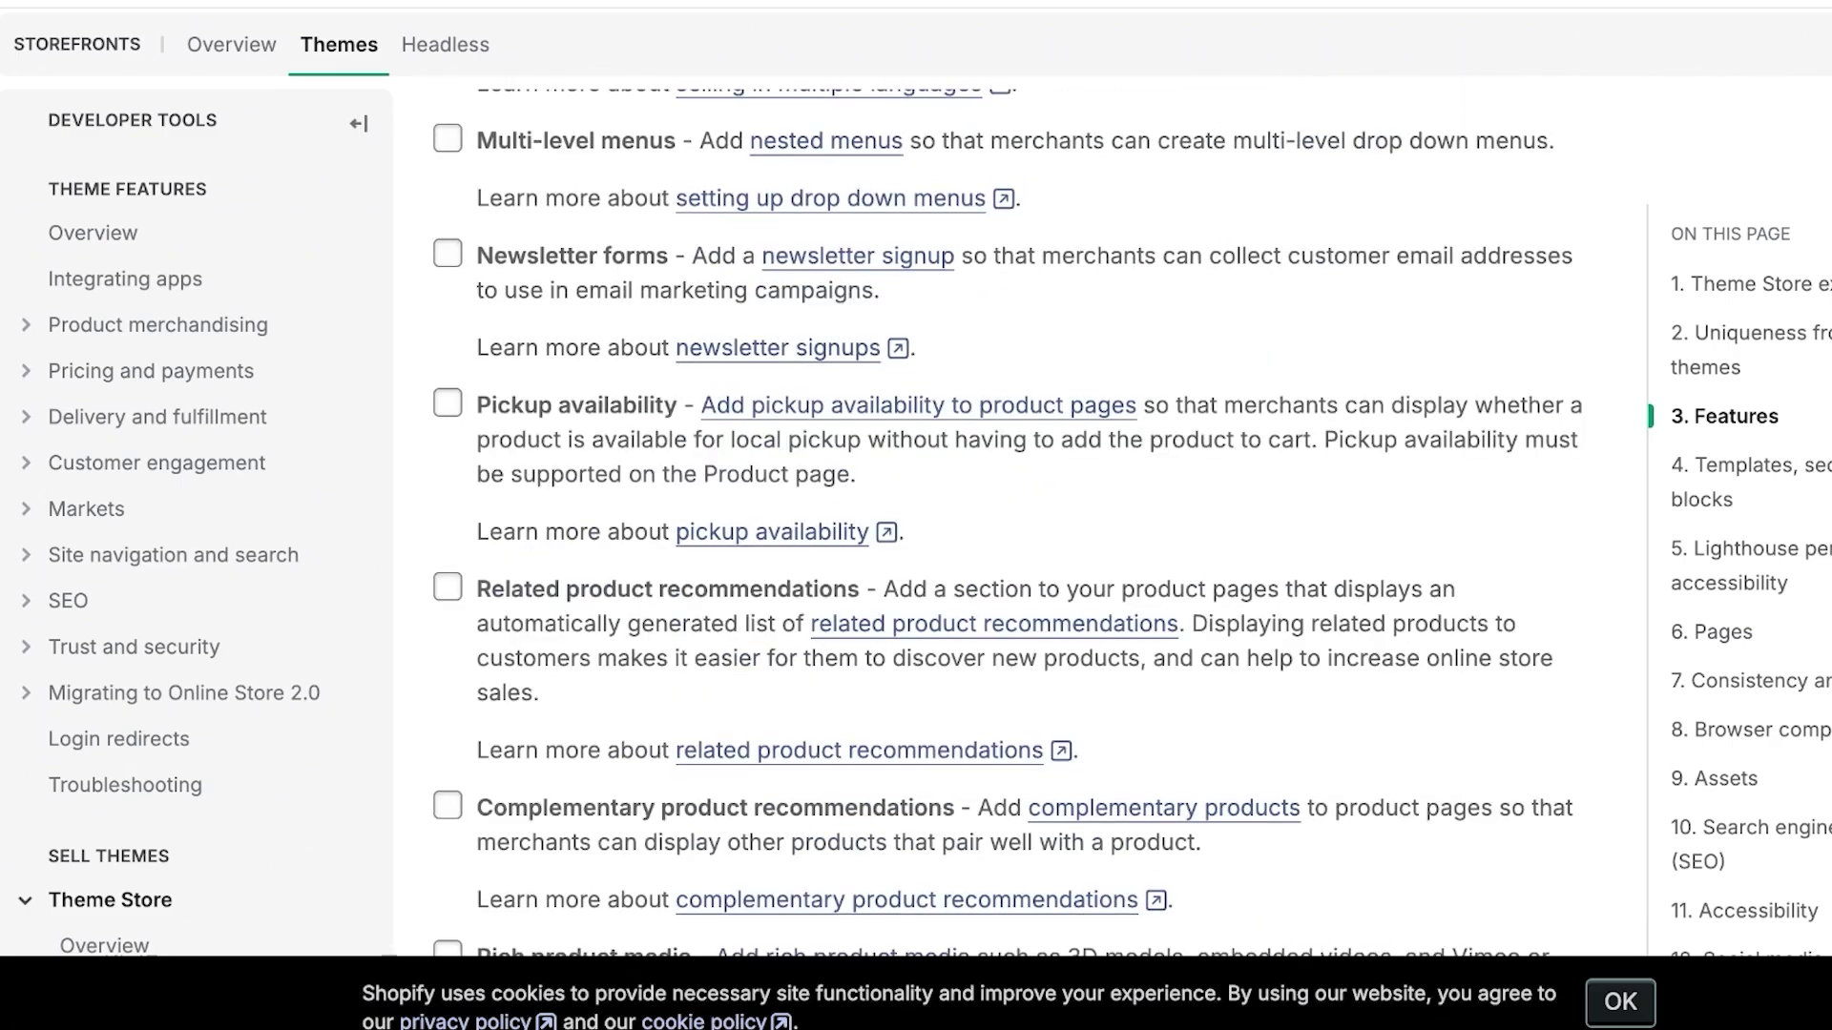
pyautogui.scroll(-3, 1010, 525)
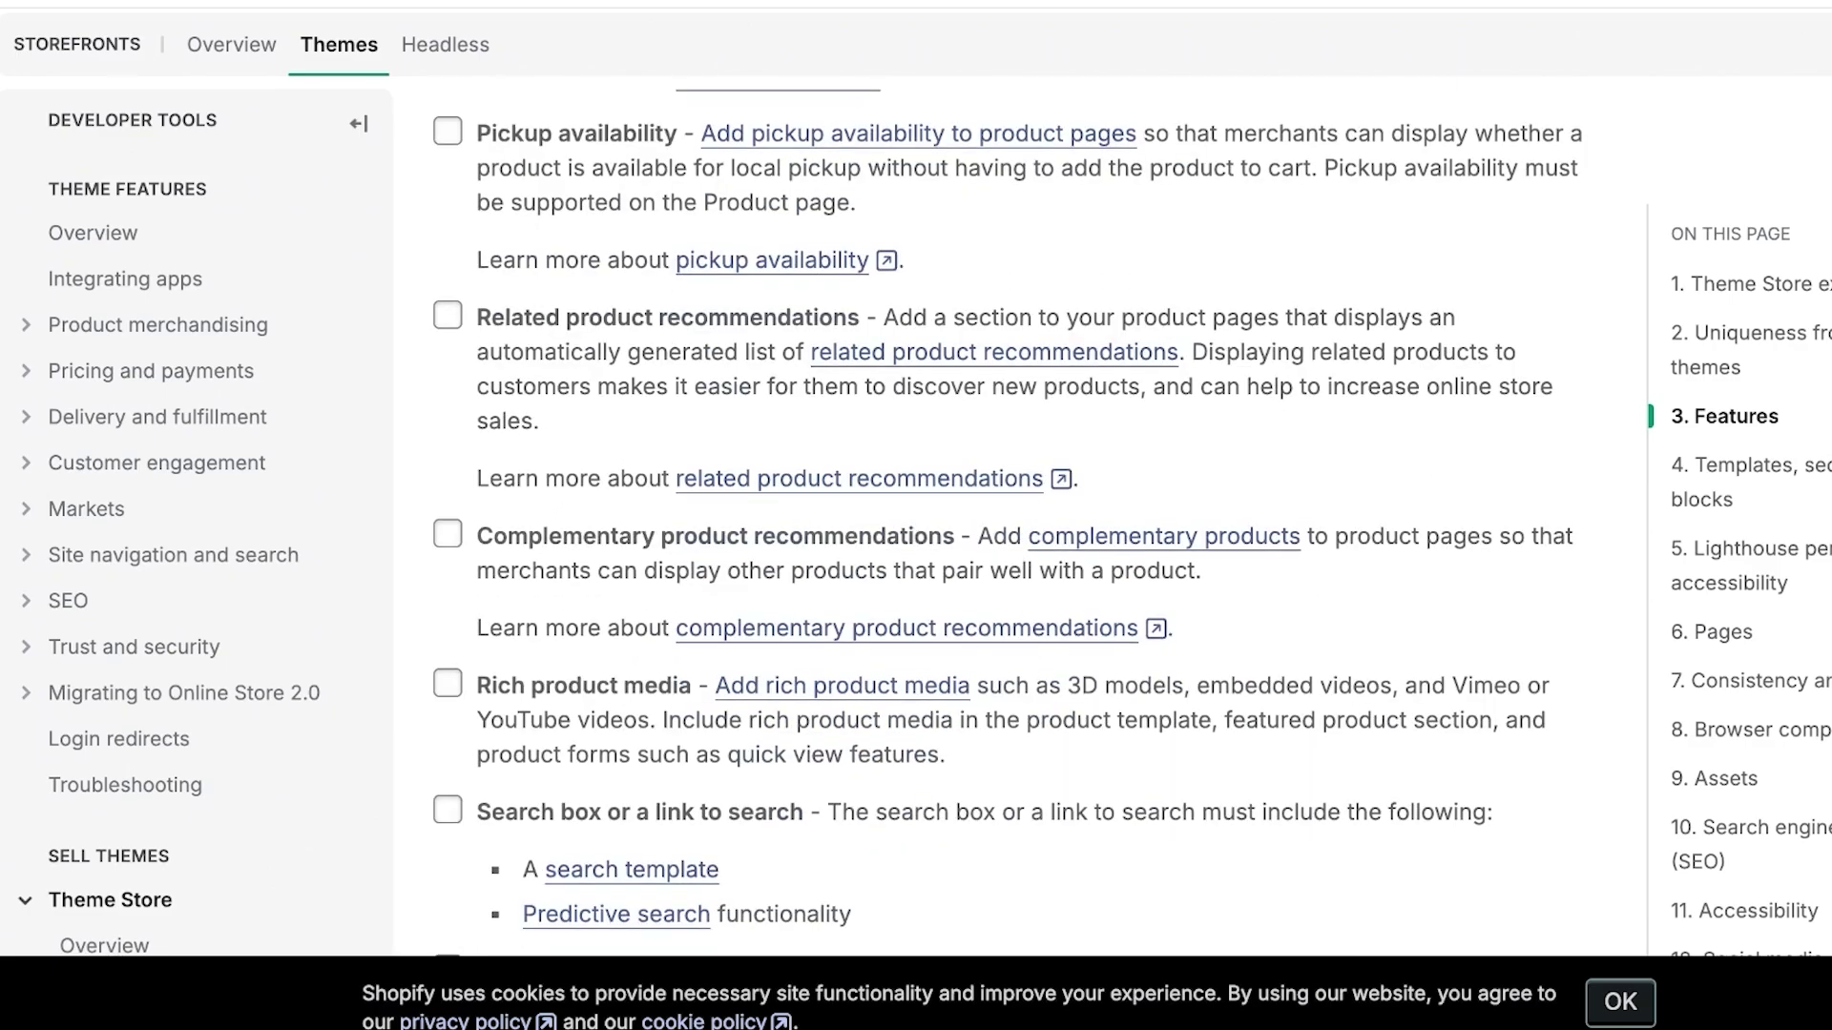
pyautogui.scroll(-3, 1011, 523)
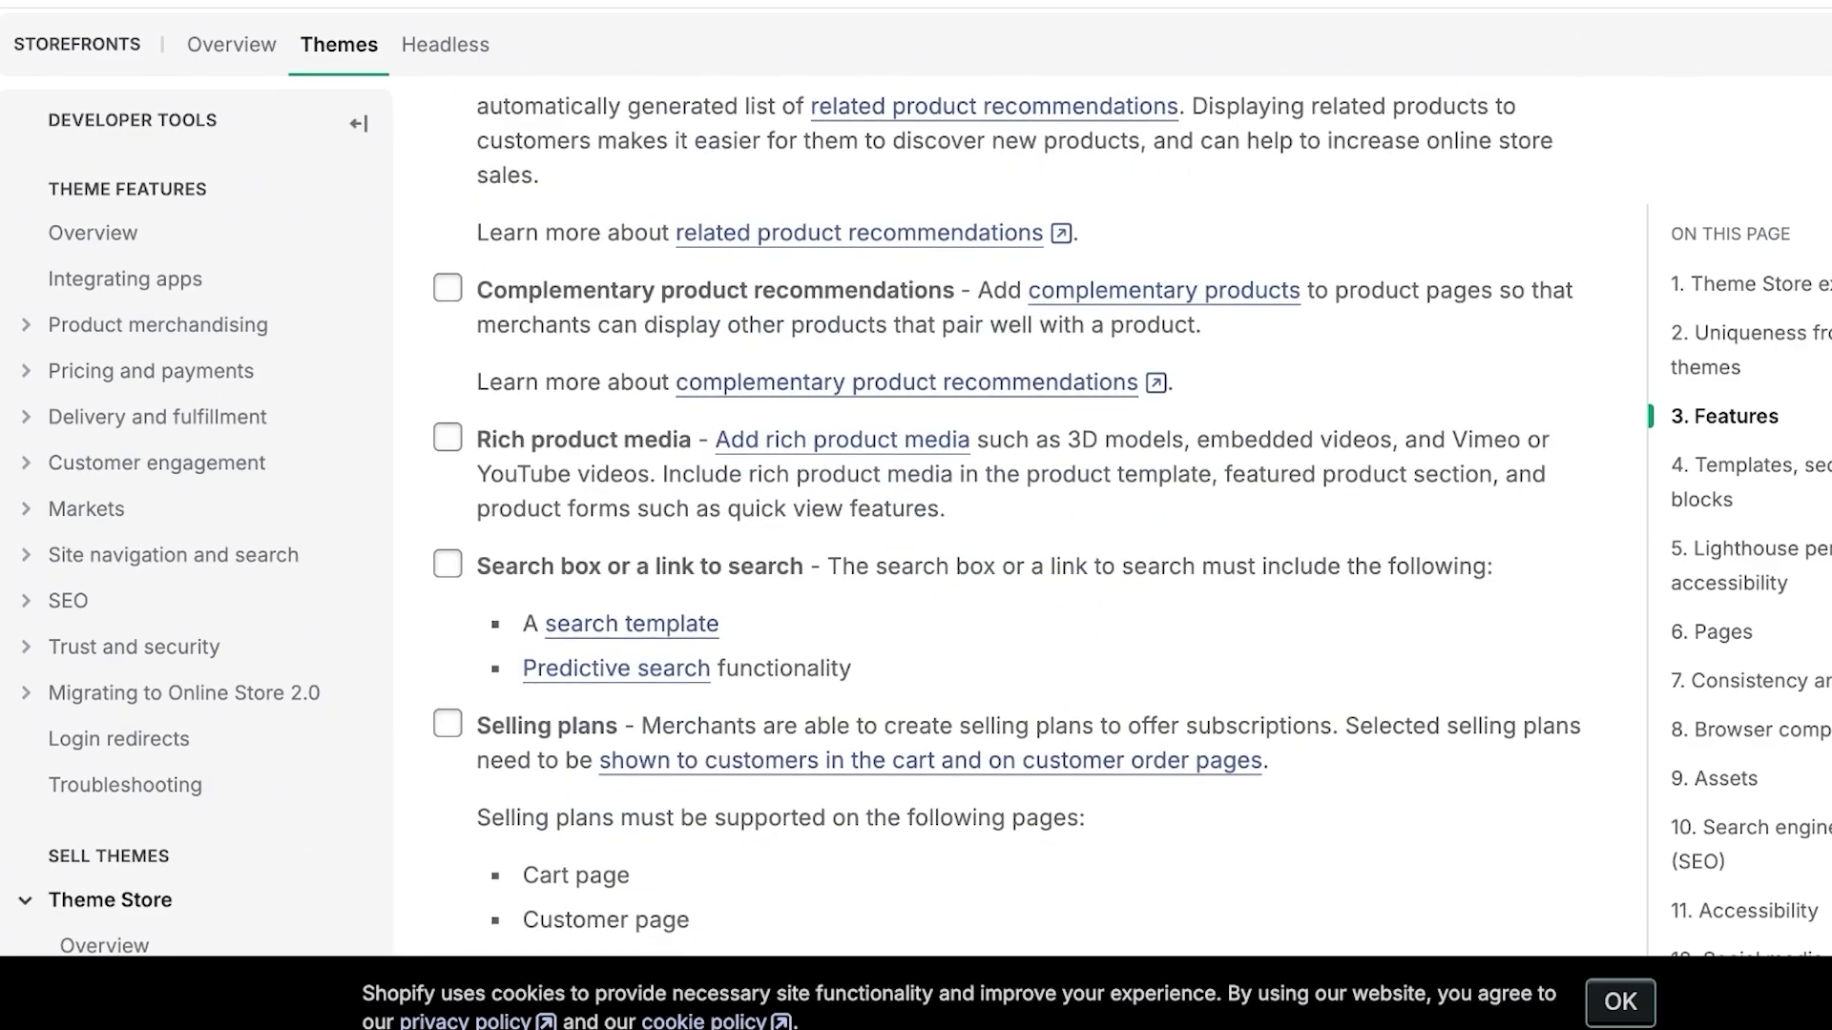
pyautogui.scroll(-4, 1011, 524)
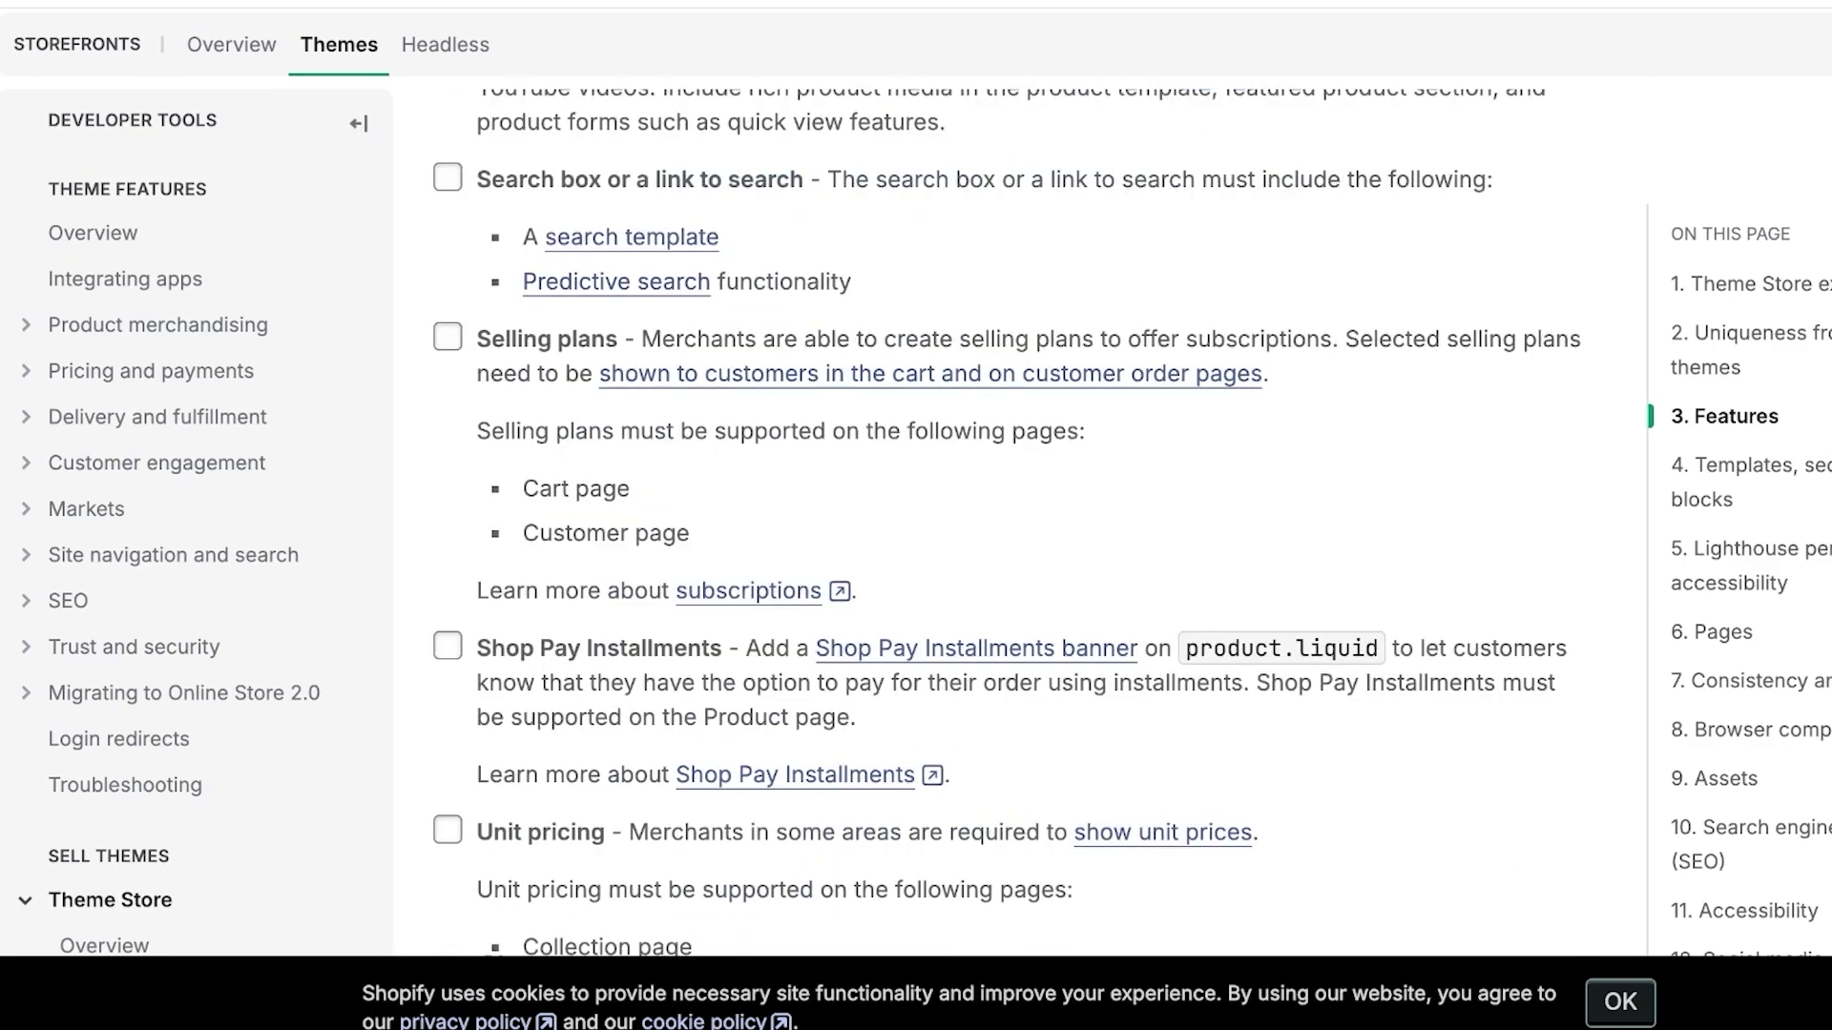
pyautogui.scroll(-8, 1010, 524)
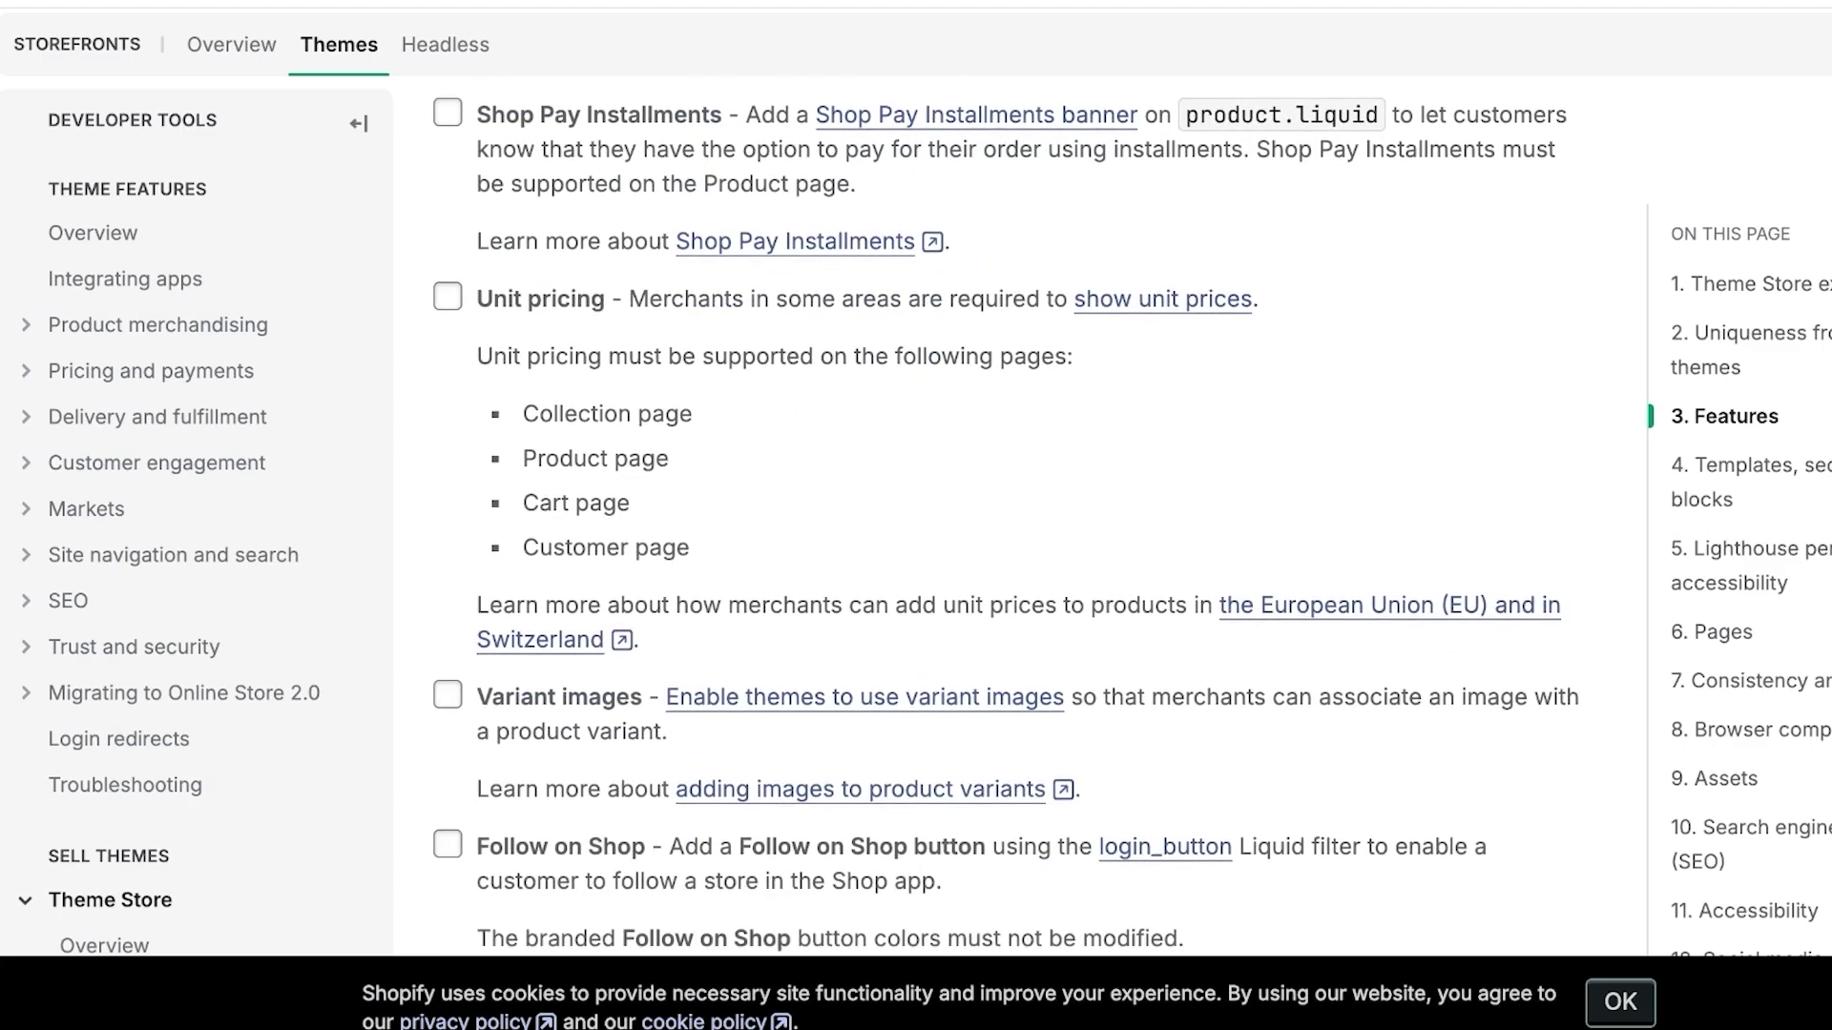
pyautogui.scroll(-1, 1011, 524)
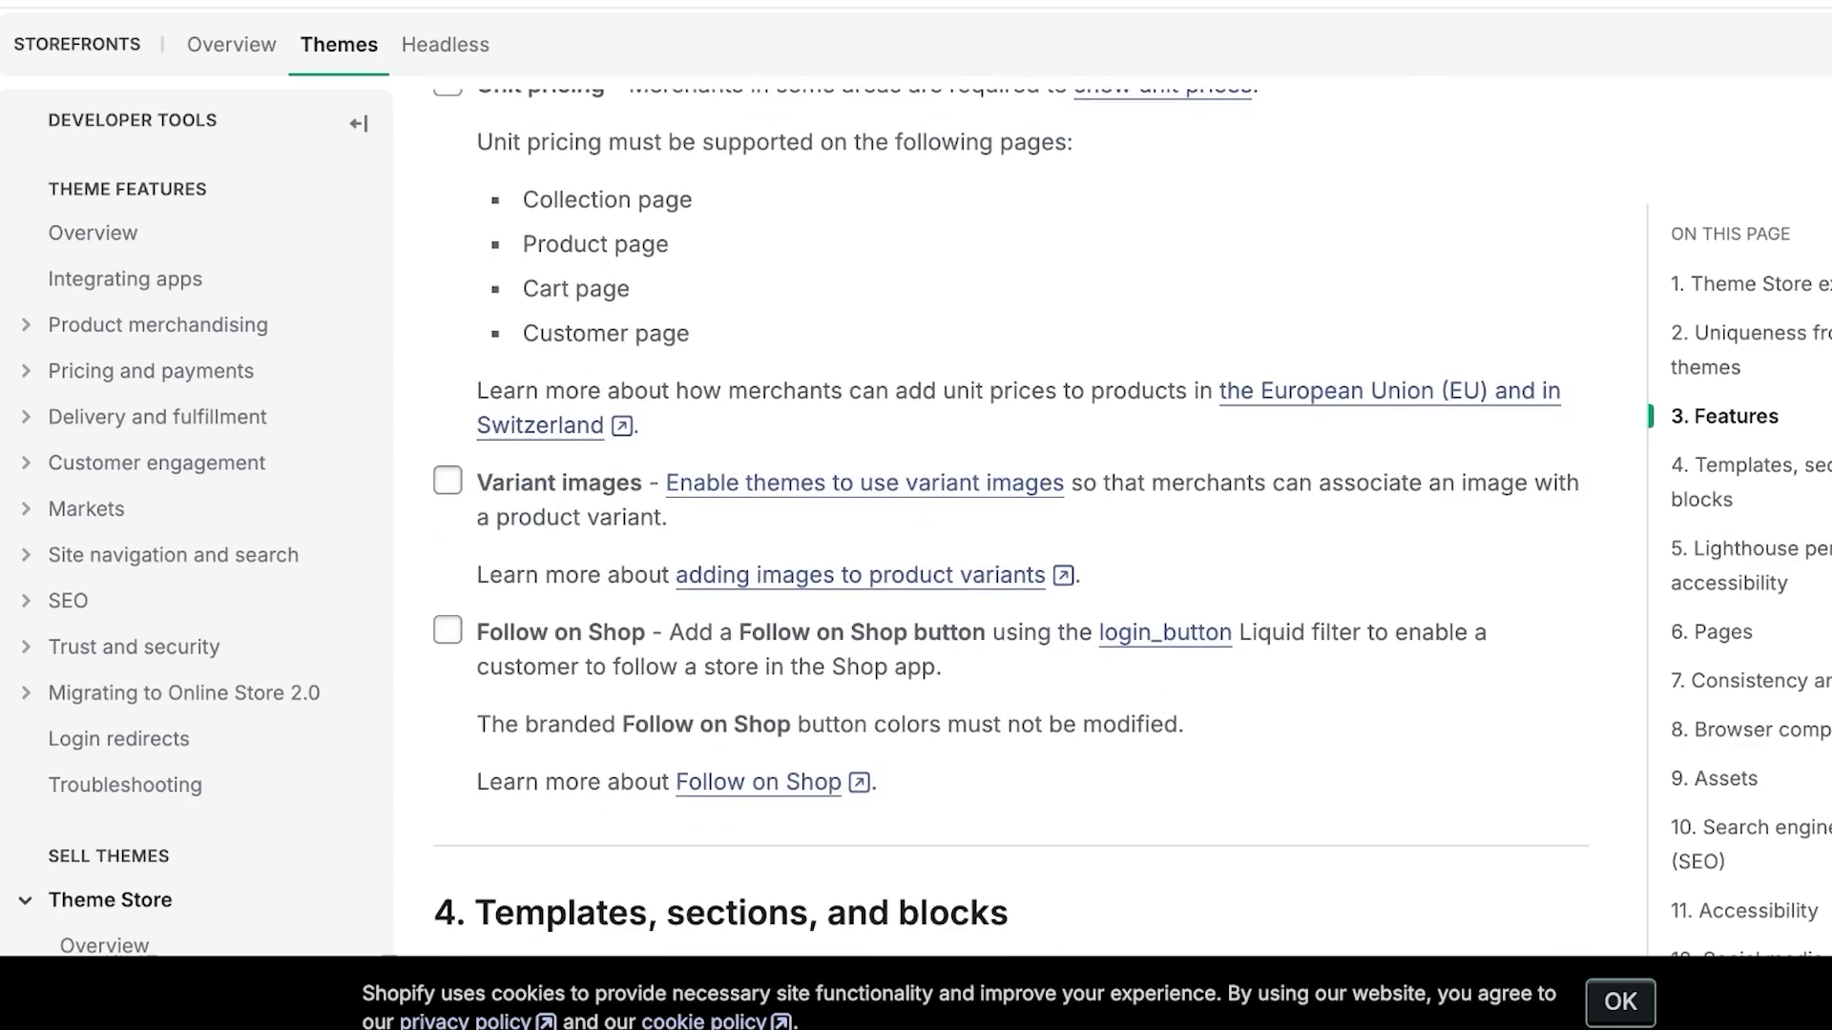
pyautogui.scroll(15, 1010, 524)
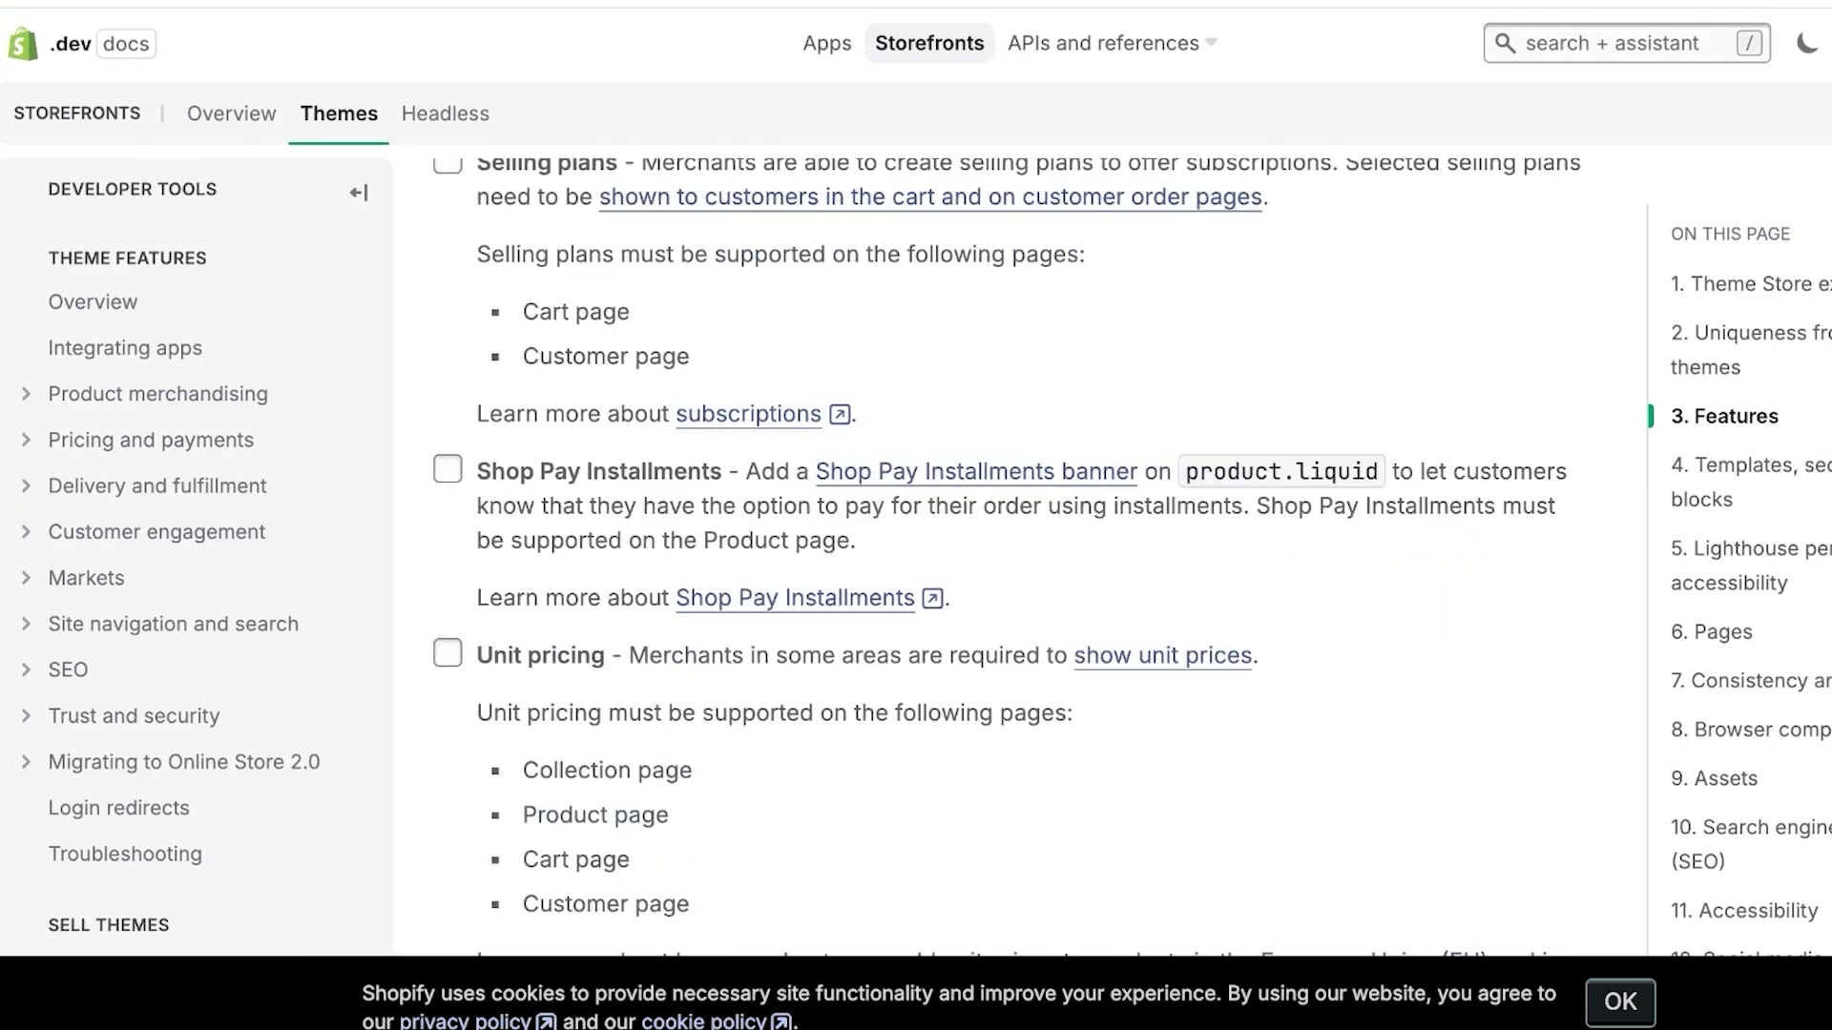
pyautogui.scroll(15, 1012, 524)
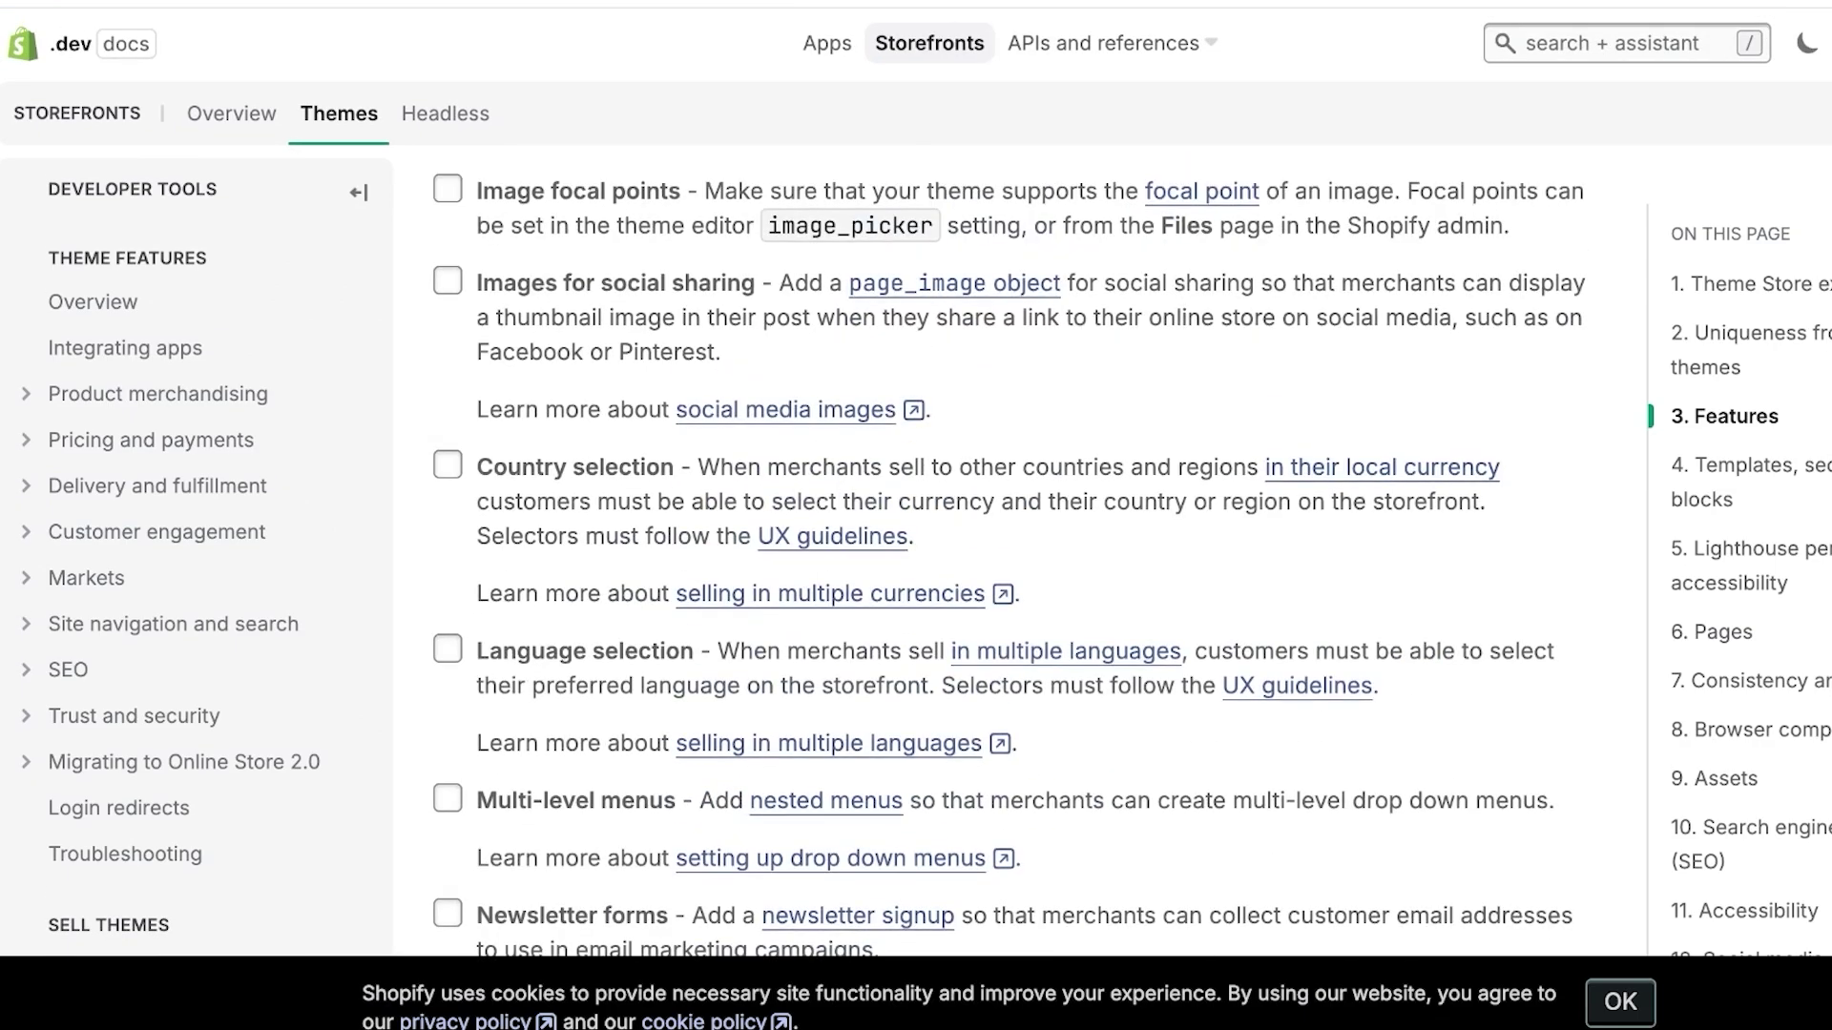
pyautogui.scroll(5, 1010, 524)
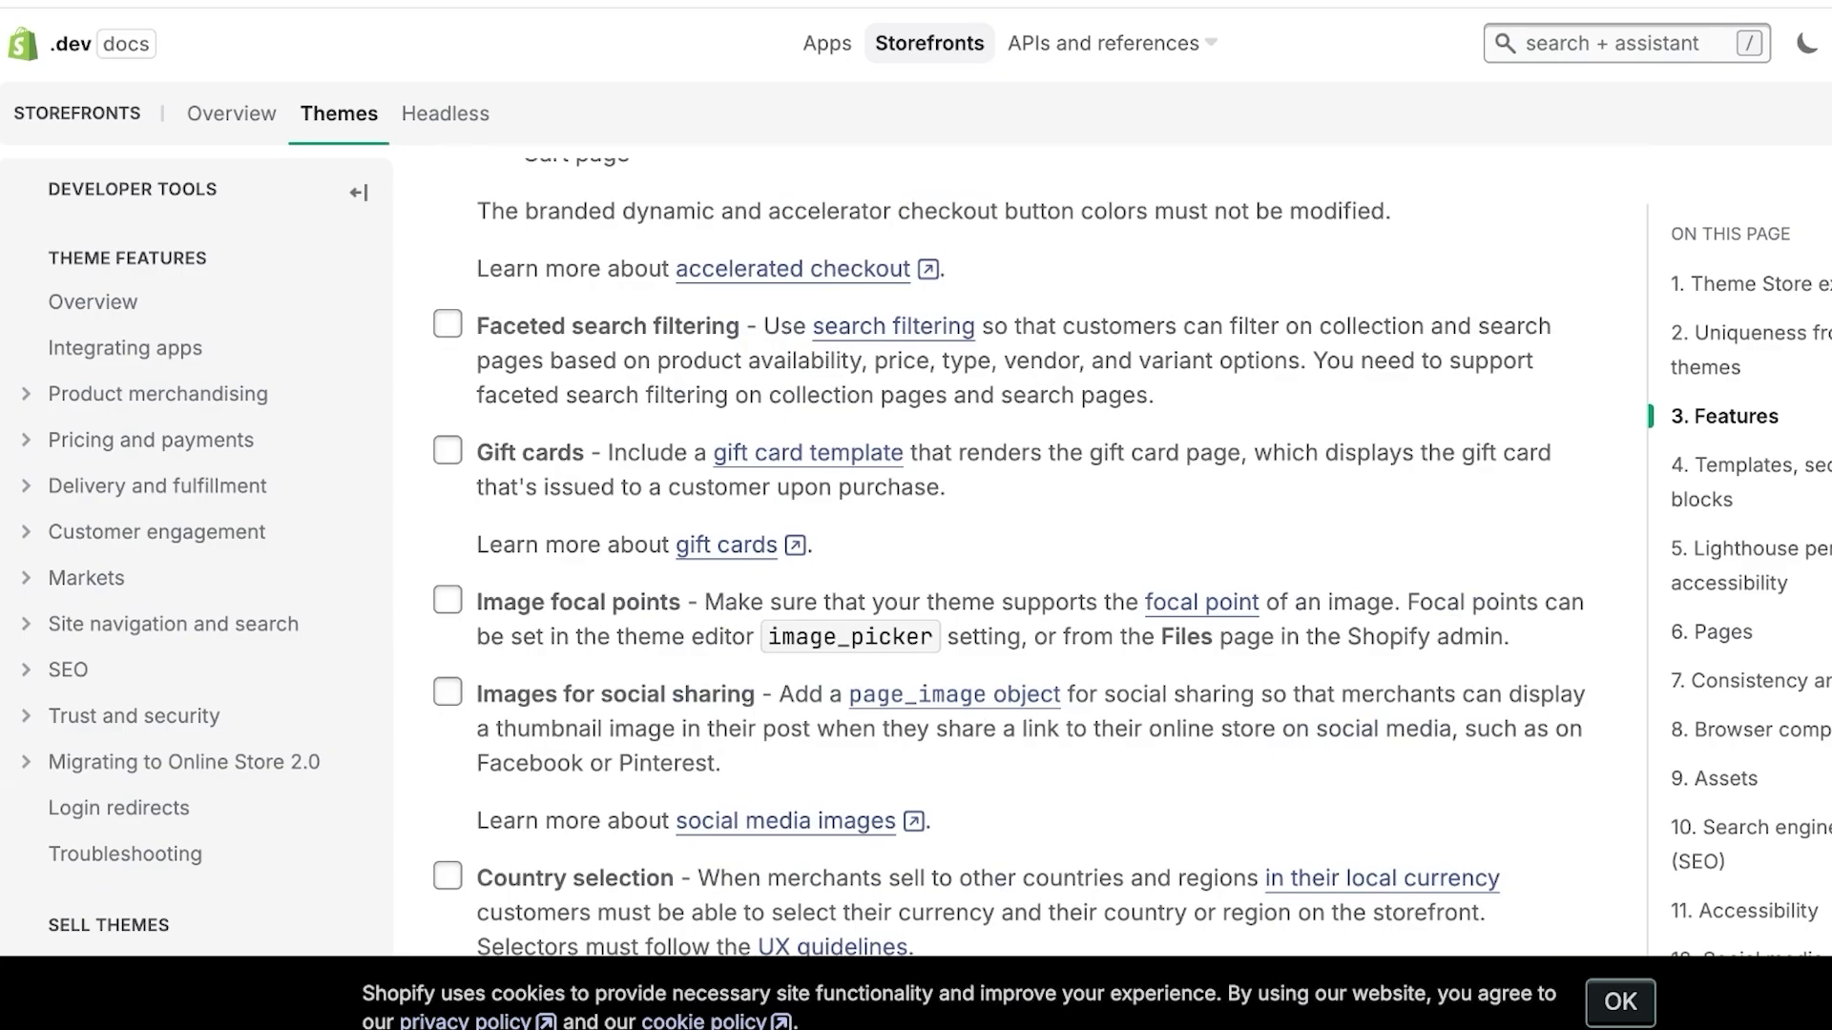
pyautogui.scroll(2, 1012, 525)
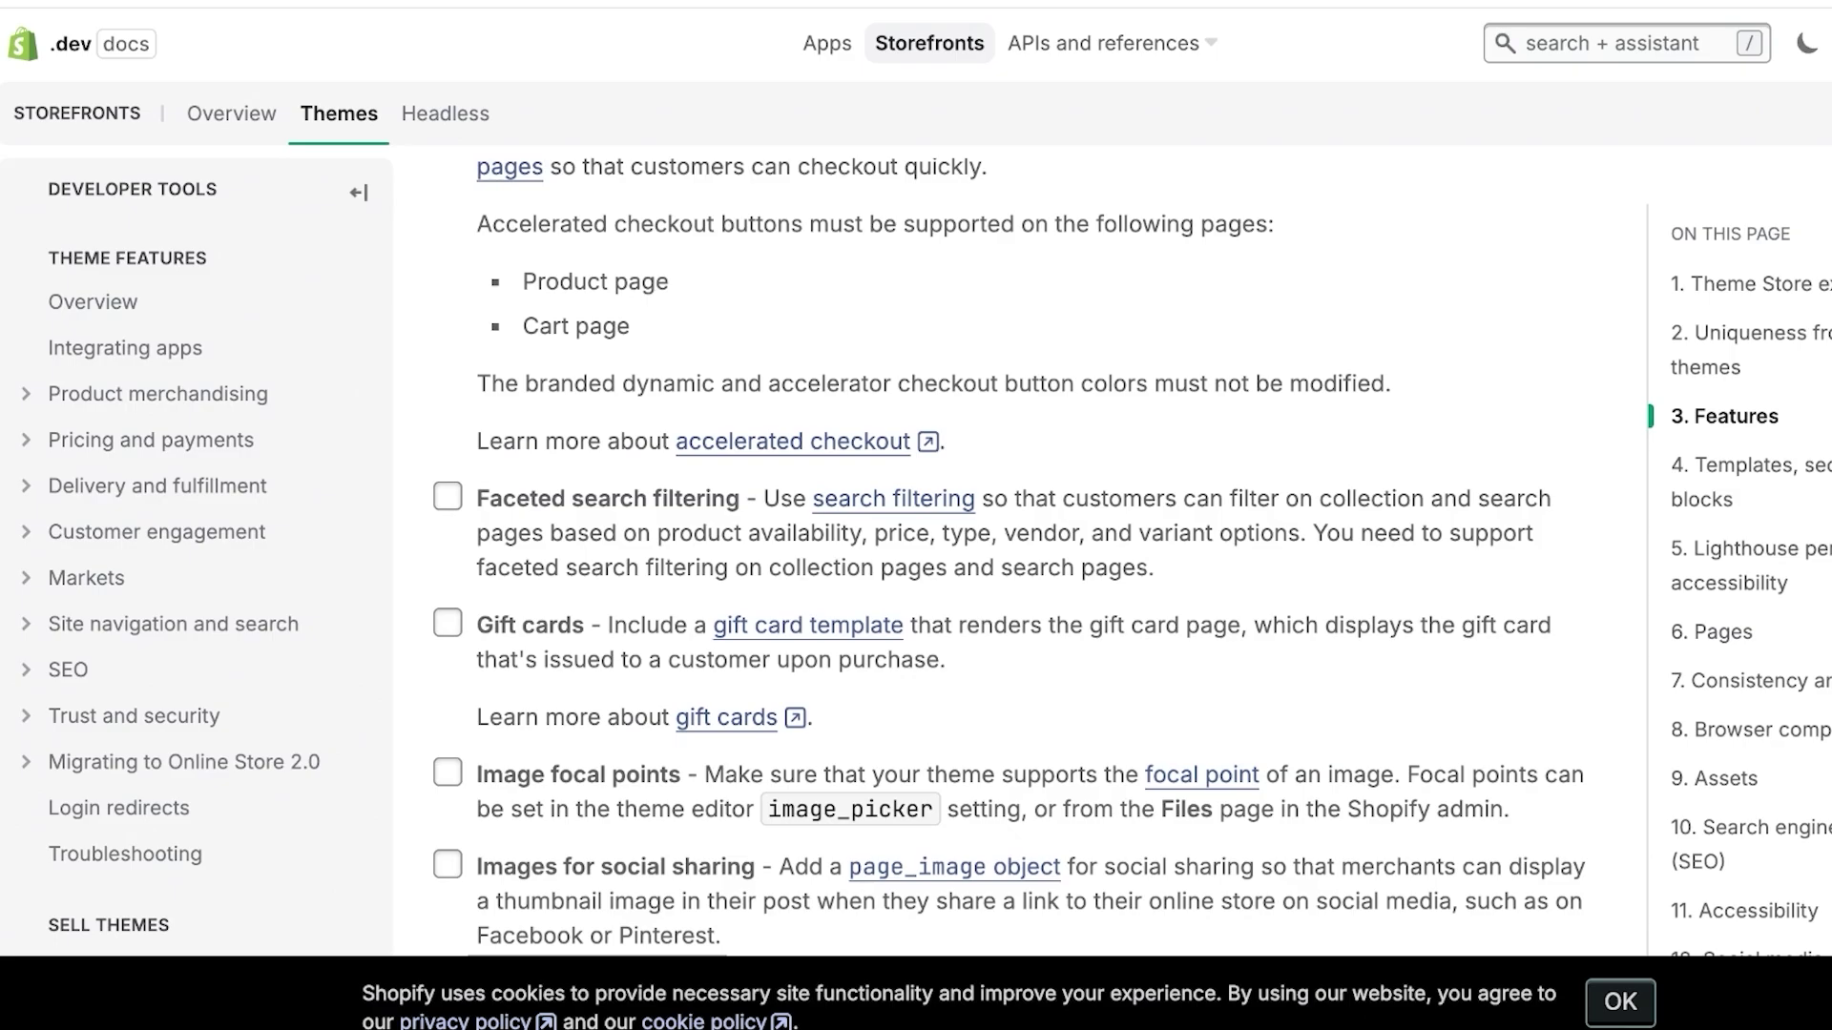
# Bring section 5's Lighthouse minimums (performance 60, accessibility 90) into view and highlight the 90 score
pyautogui.scroll(-20, 1011, 534)
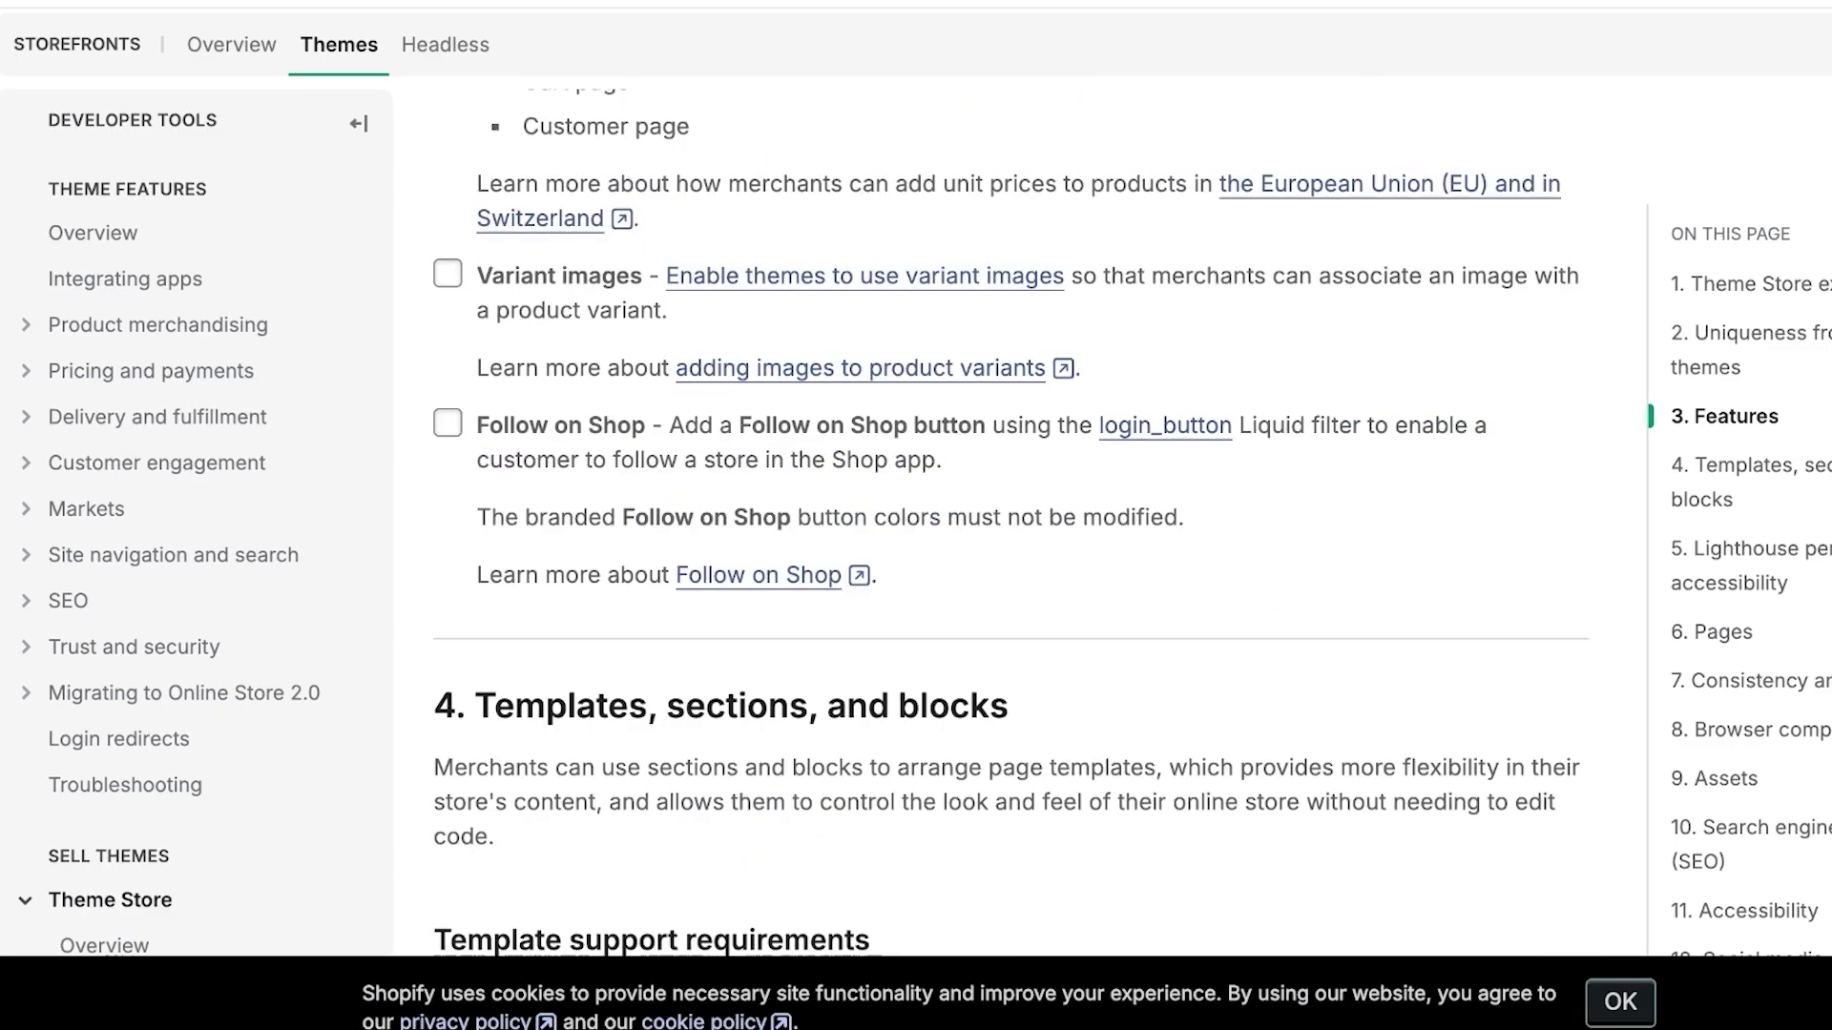
pyautogui.scroll(-5, 1012, 534)
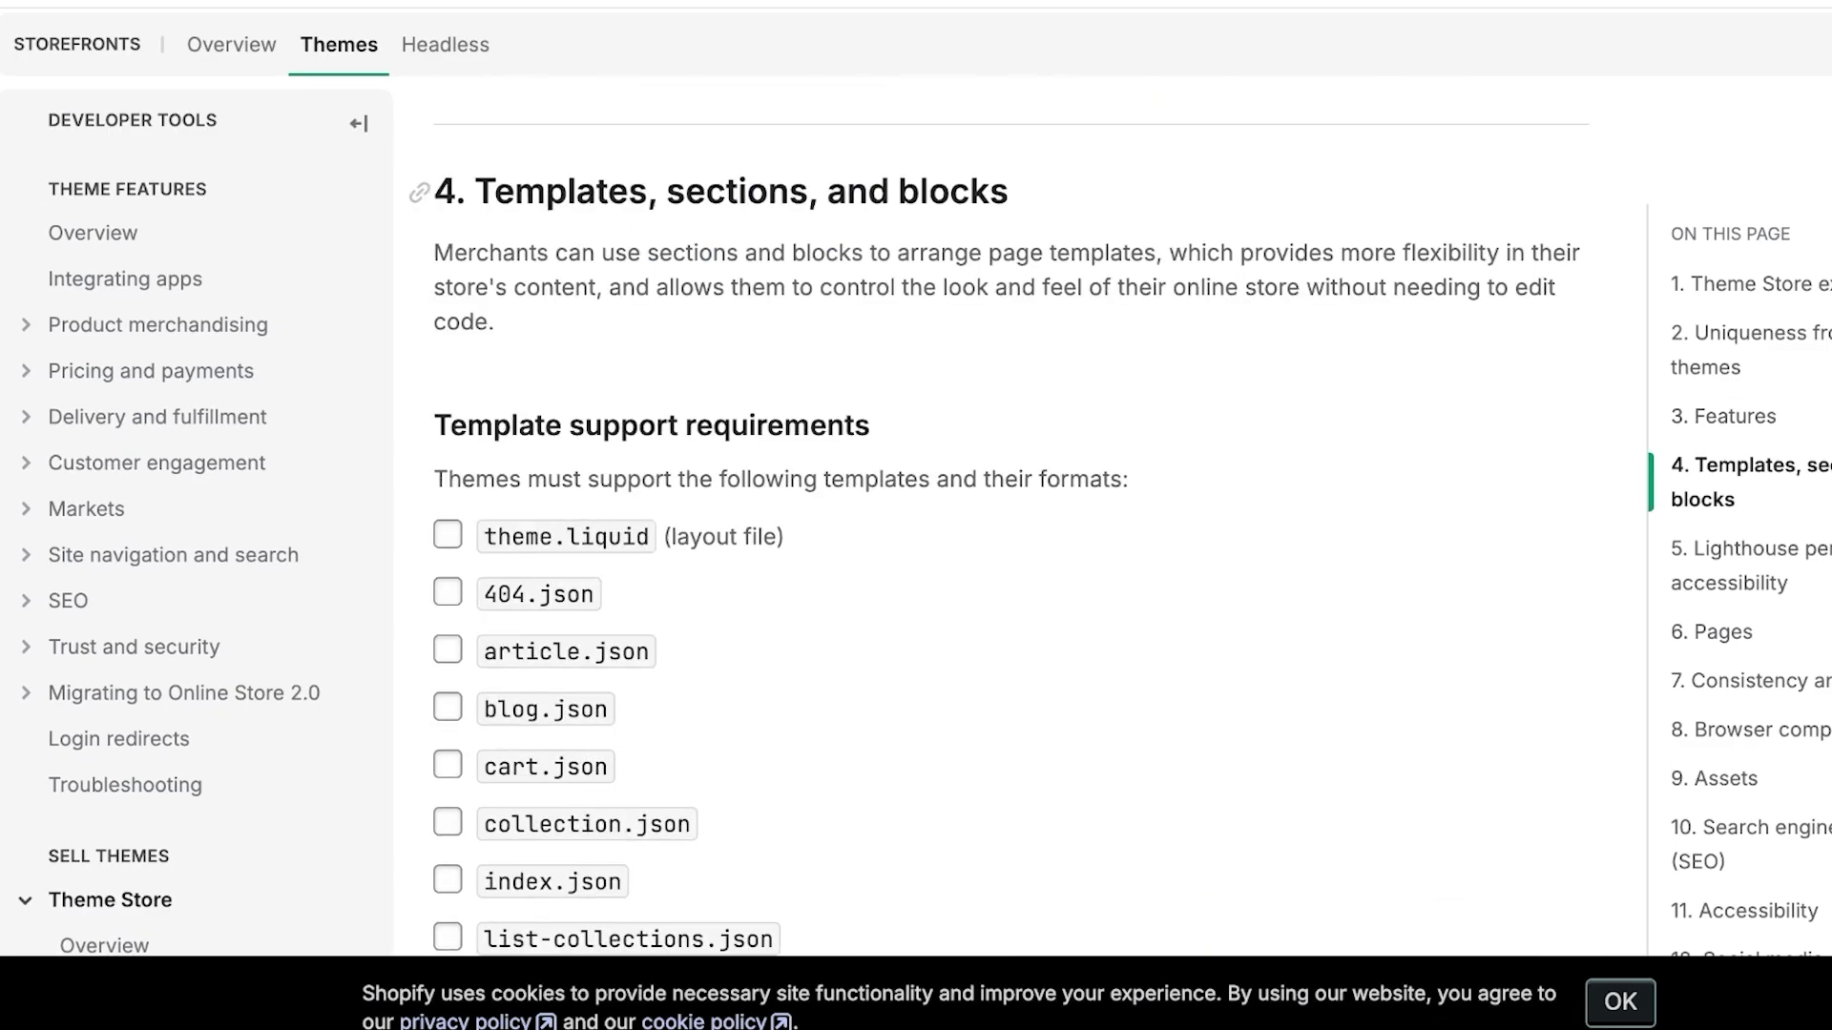
pyautogui.scroll(-7, 1013, 534)
pyautogui.scroll(3, 1012, 533)
pyautogui.scroll(-12, 1012, 534)
pyautogui.scroll(-12, 1011, 535)
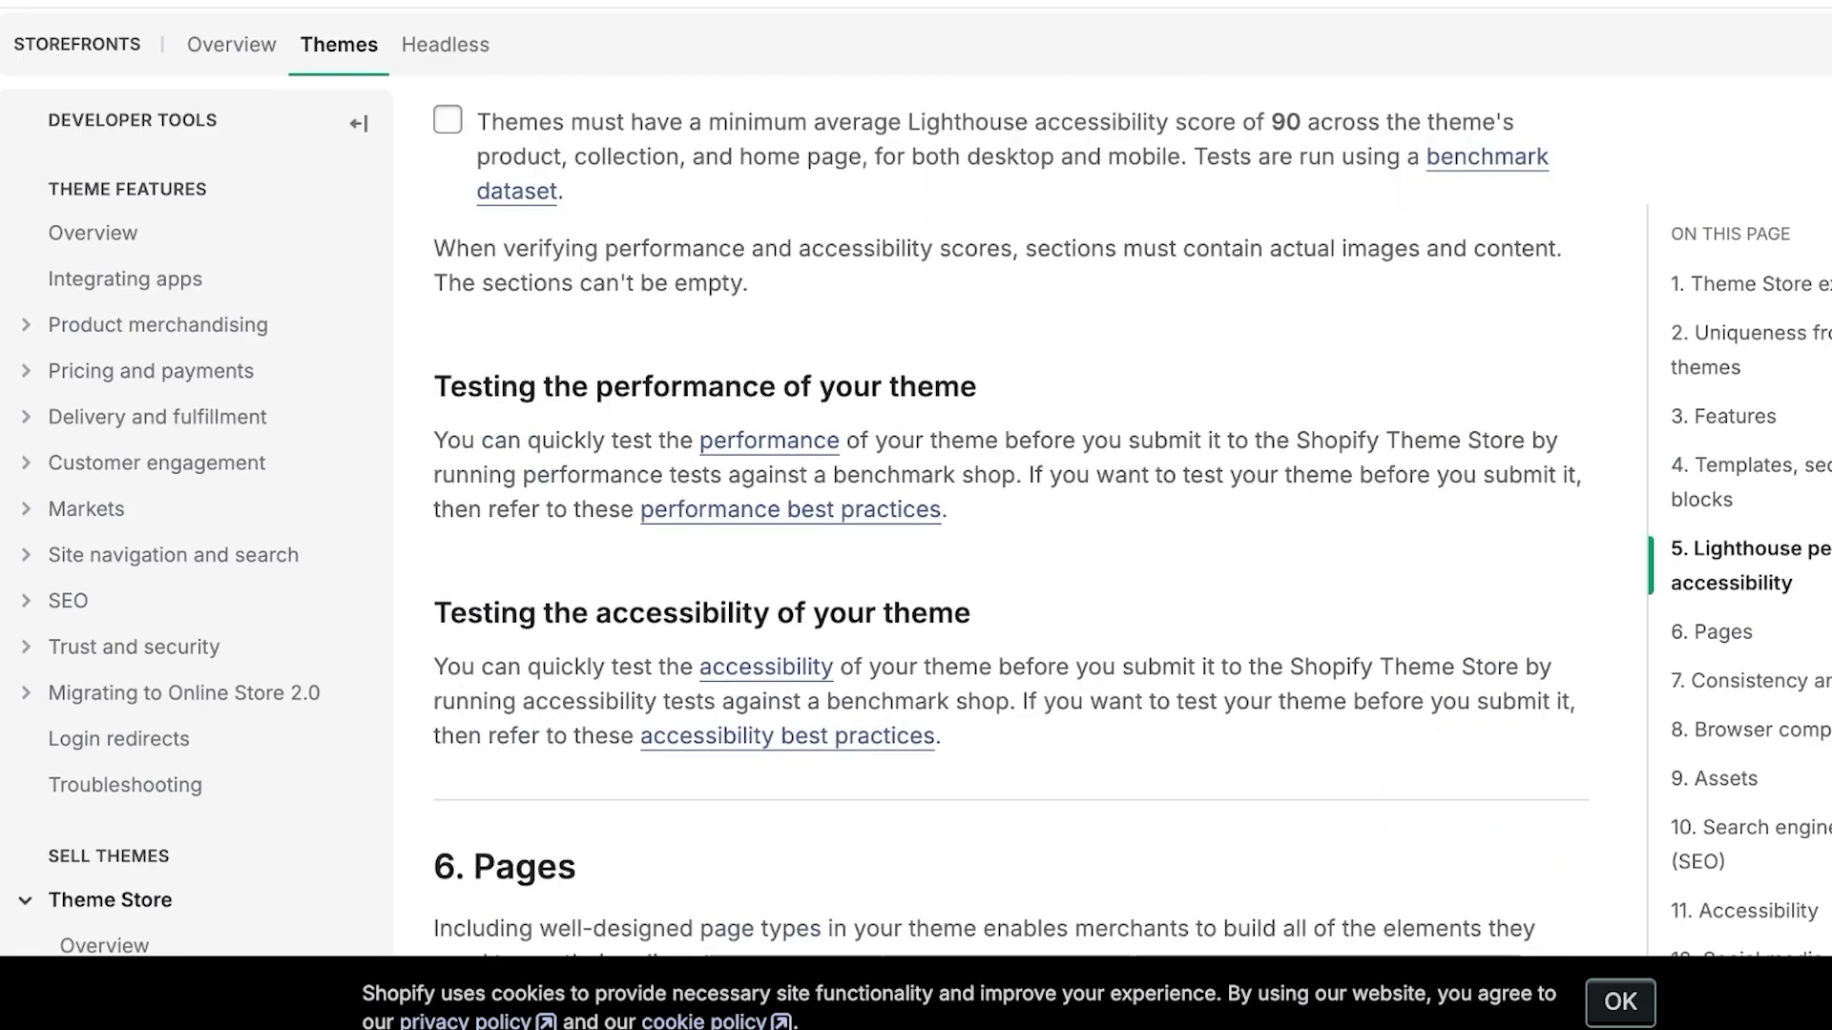
pyautogui.scroll(6, 1012, 534)
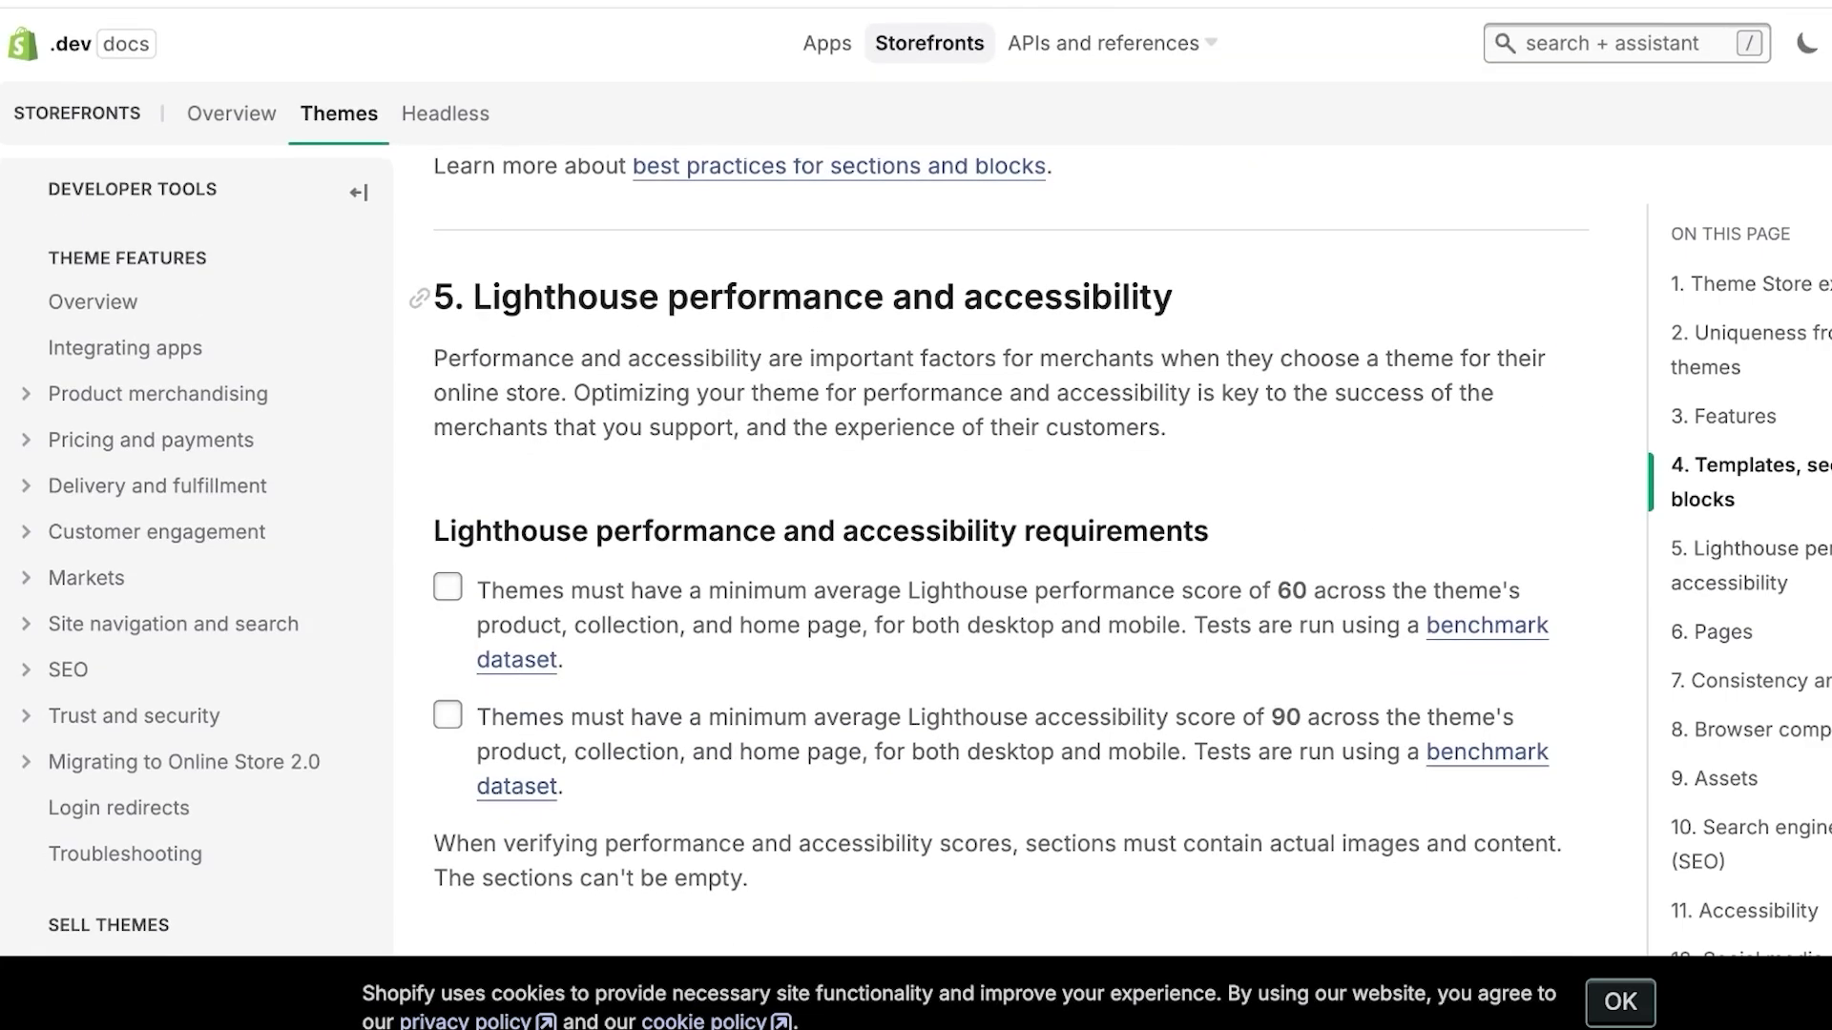
pyautogui.scroll(-1, 1011, 534)
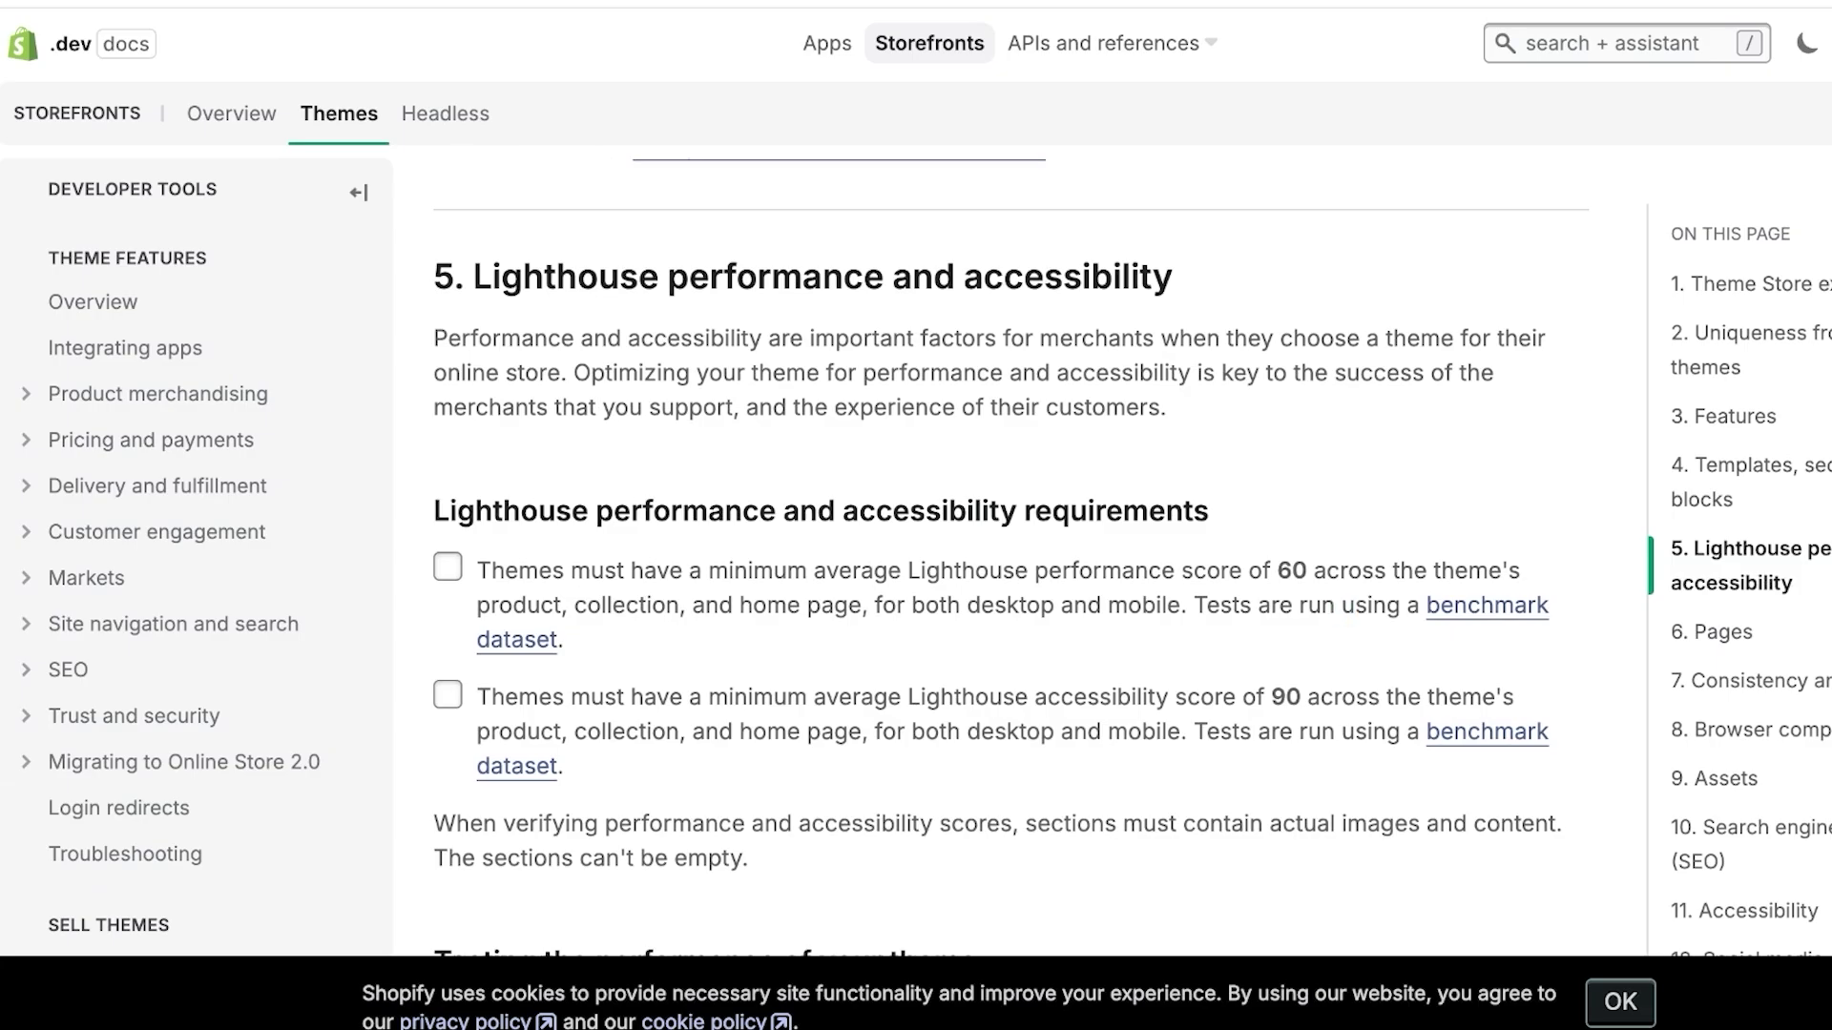
pyautogui.moveTo(1258, 698); pyautogui.dragTo(1355, 697)
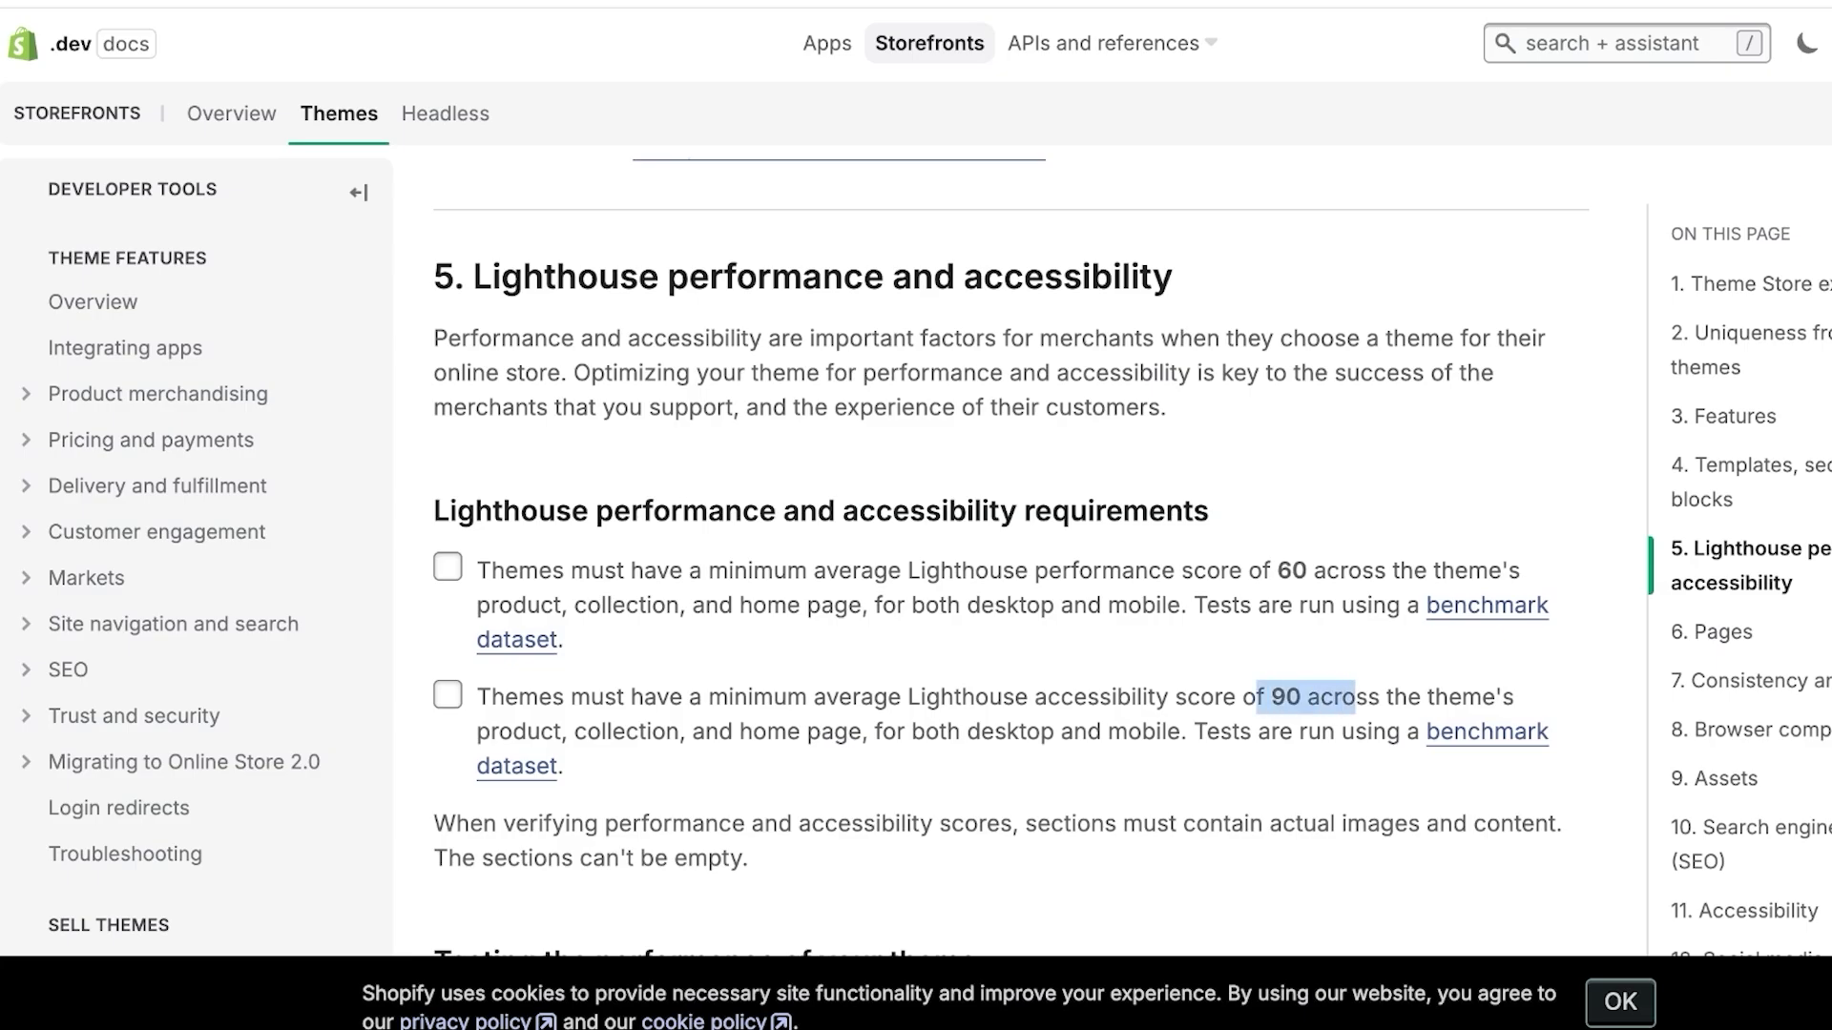
# Scroll past Pages, Assets, SEO and Accessibility (sections 6–12) down to section 13, Settings
pyautogui.scroll(-7, 1012, 574)
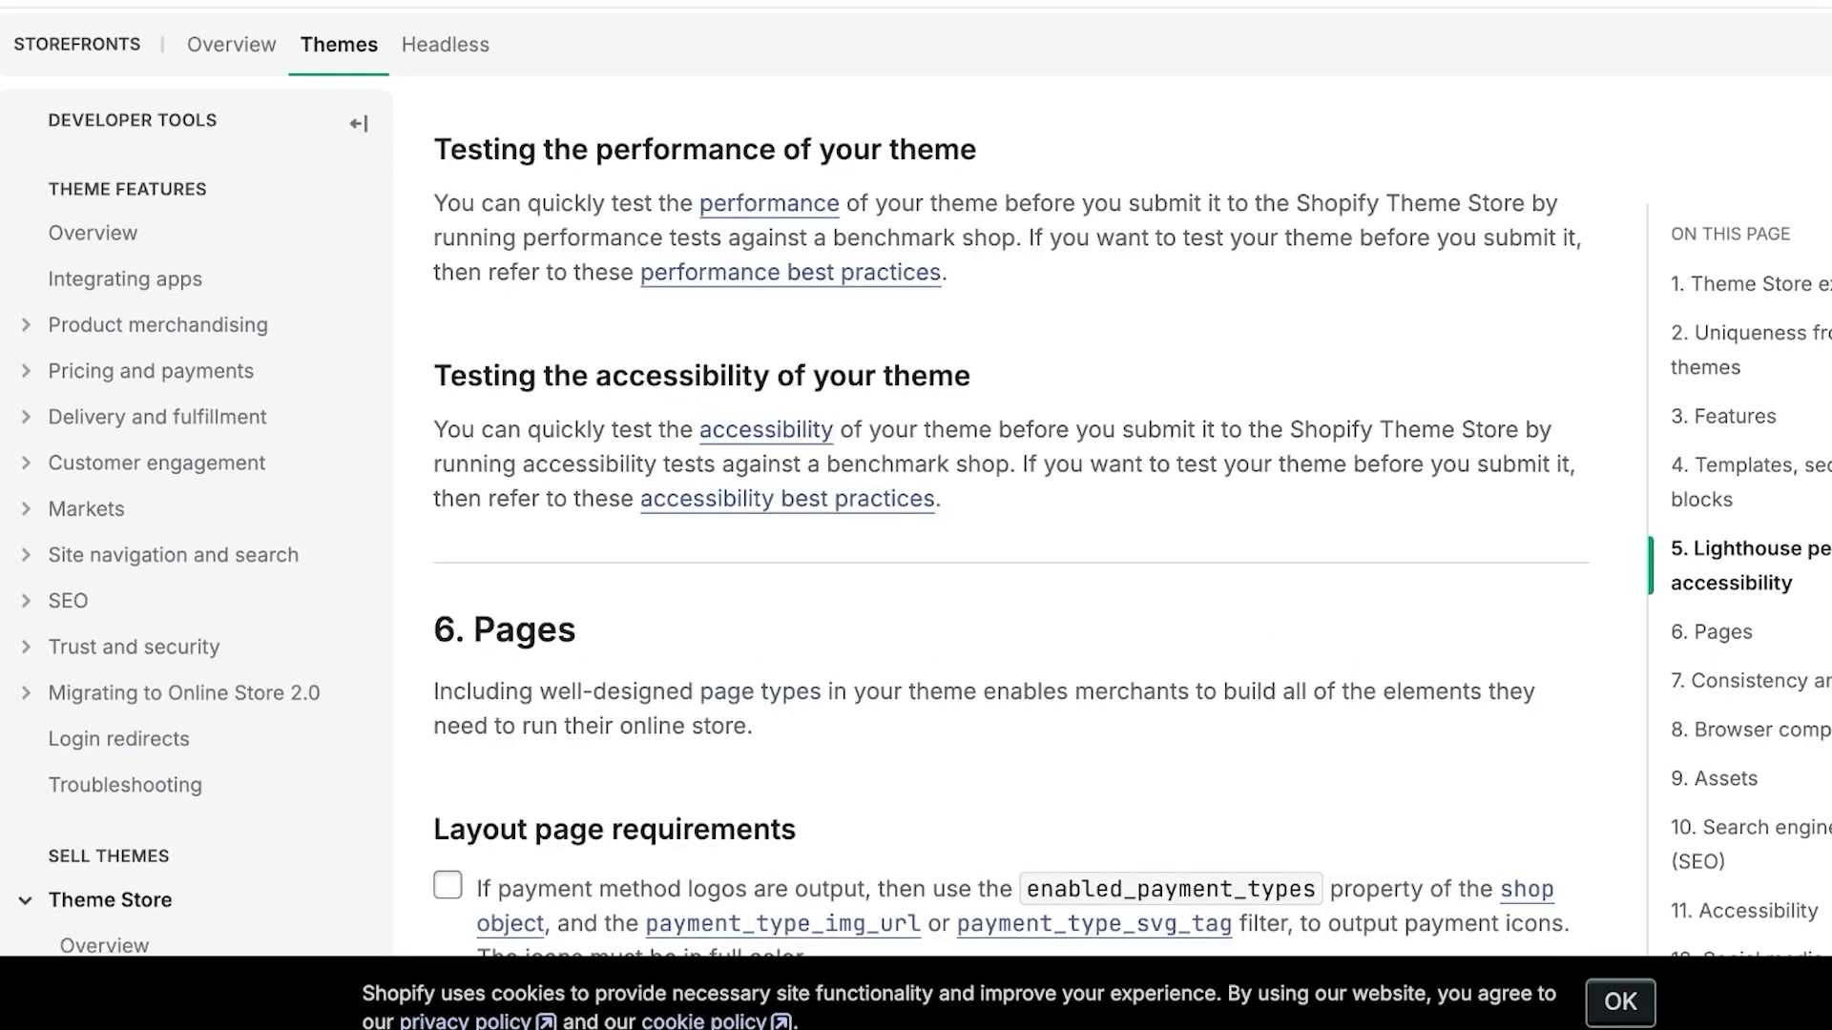
pyautogui.scroll(-3, 1013, 525)
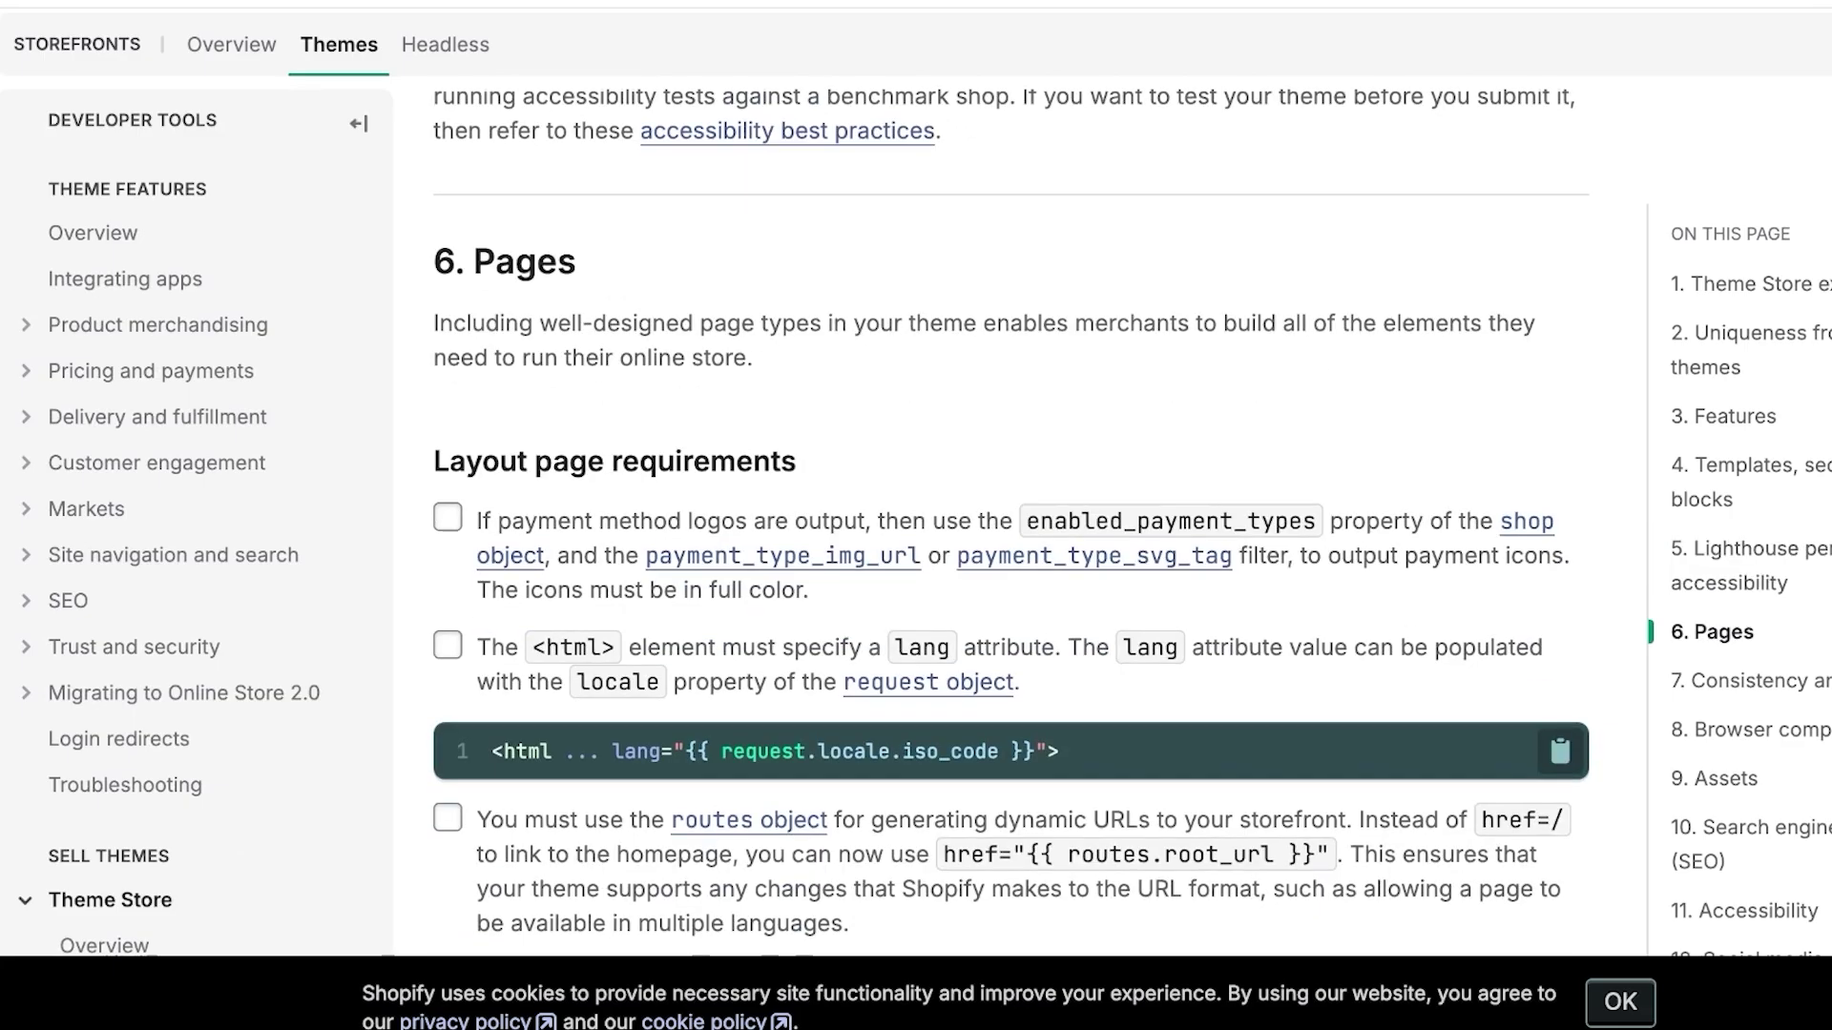
pyautogui.scroll(-10, 1011, 516)
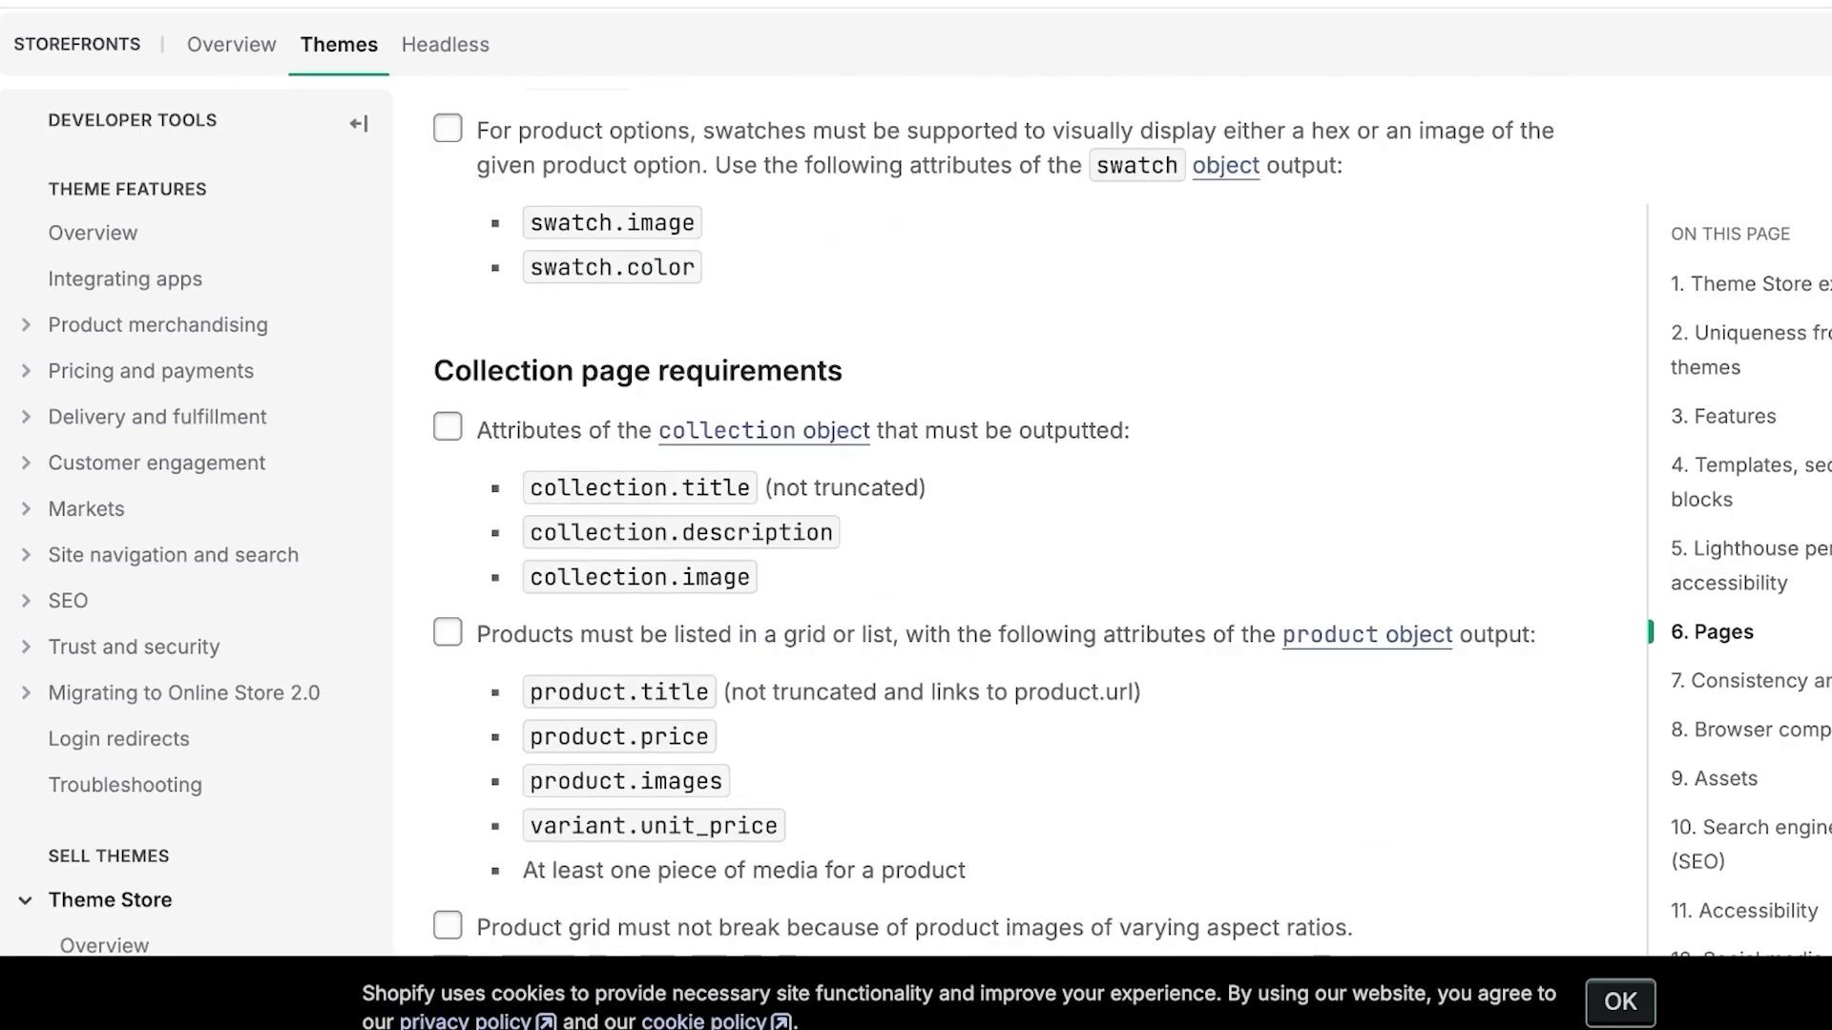
pyautogui.scroll(-7, 992, 525)
pyautogui.scroll(13, 992, 525)
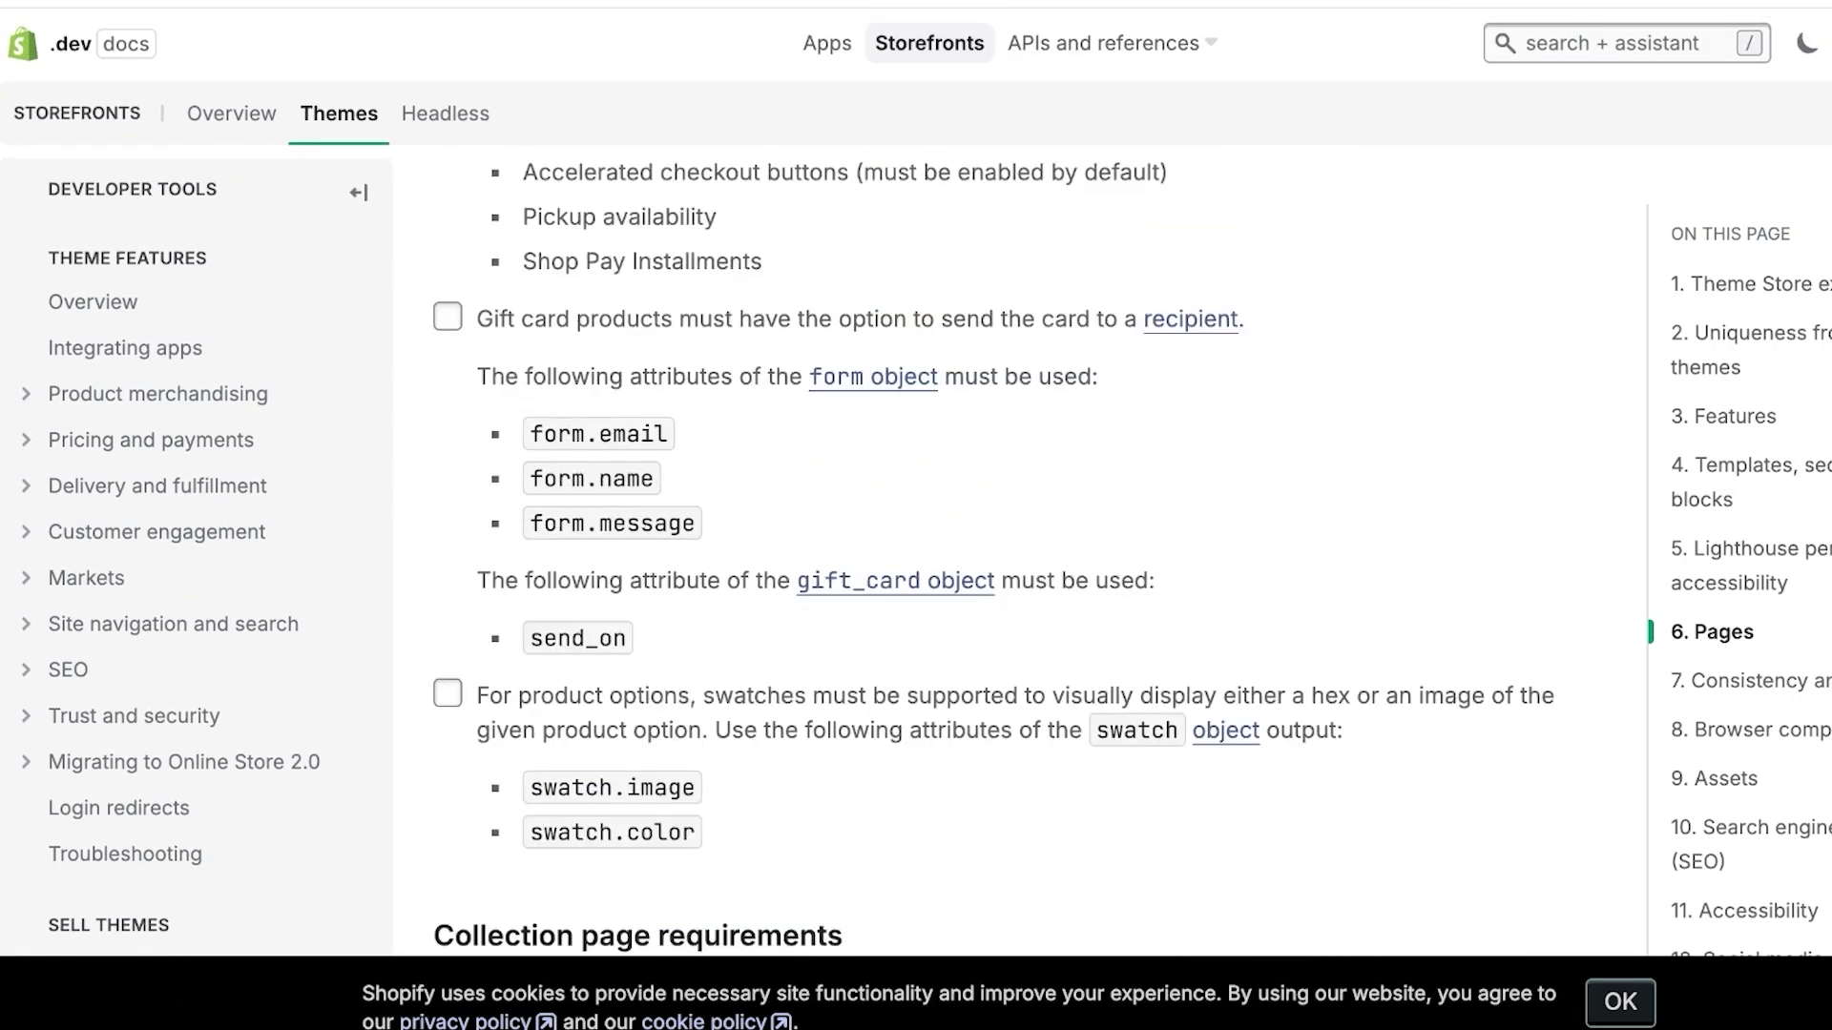
pyautogui.scroll(-15, 992, 525)
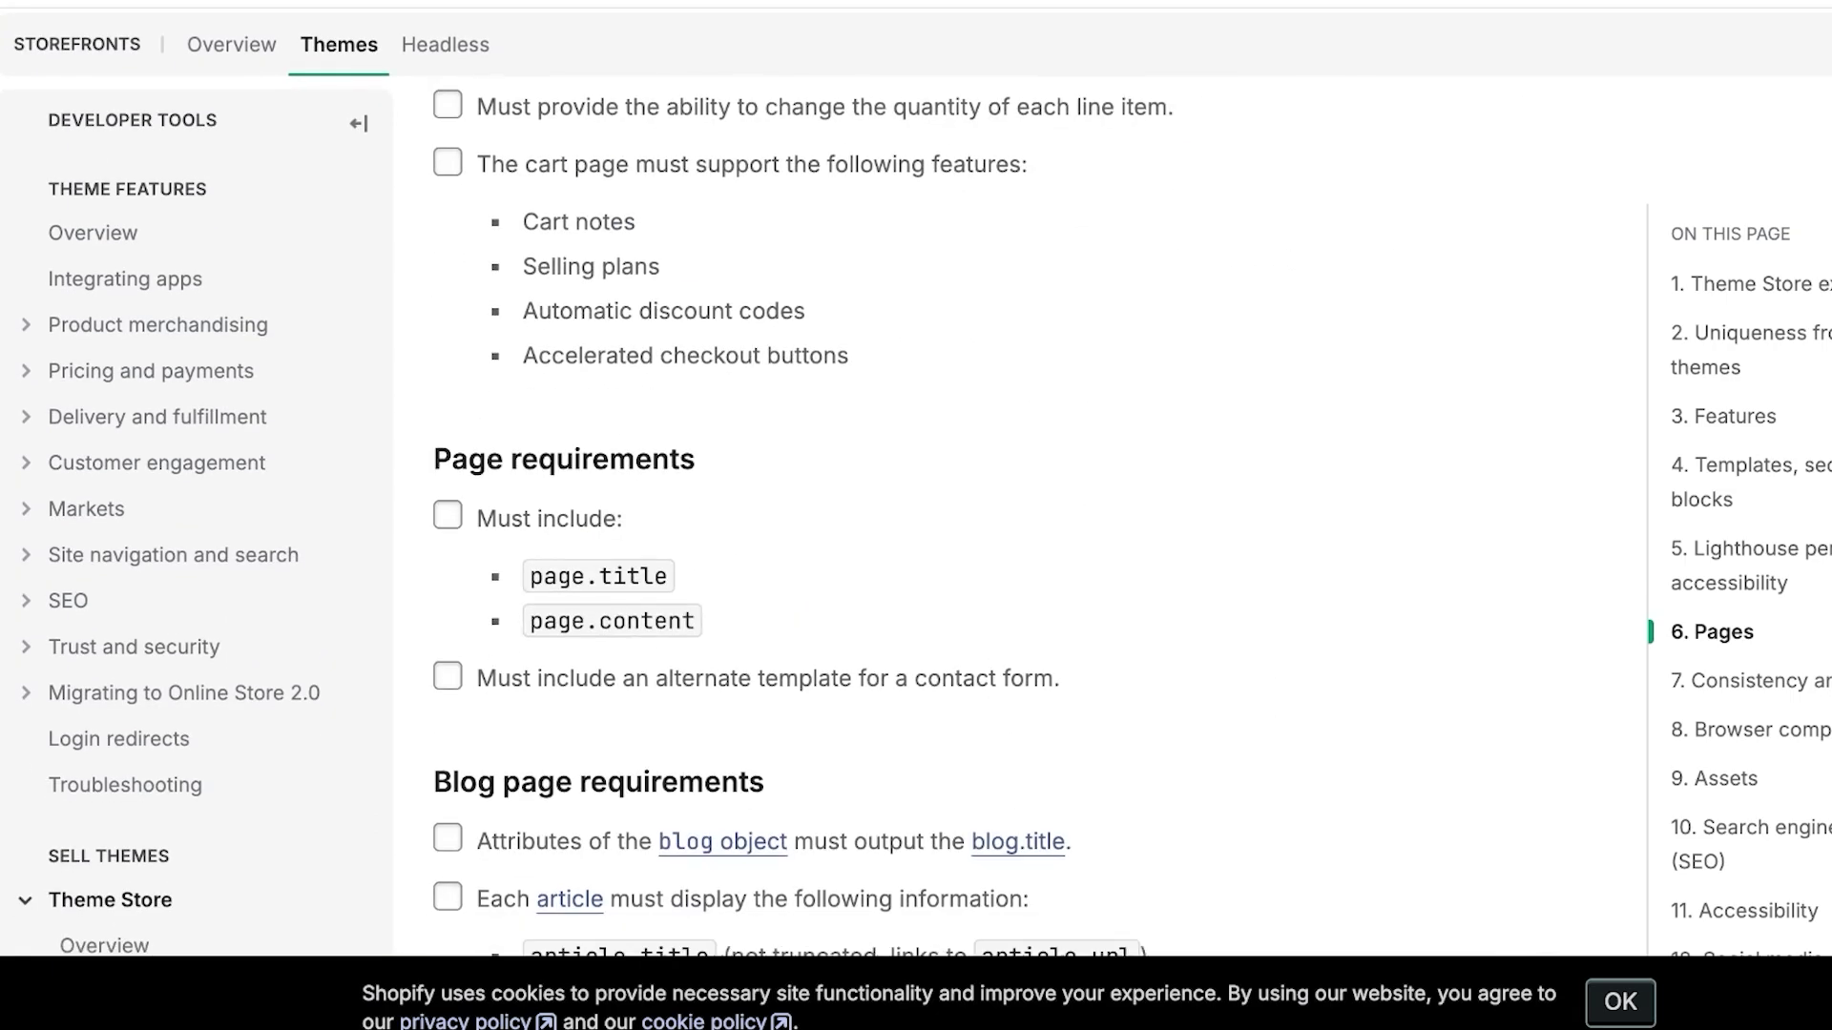
pyautogui.scroll(-20, 992, 526)
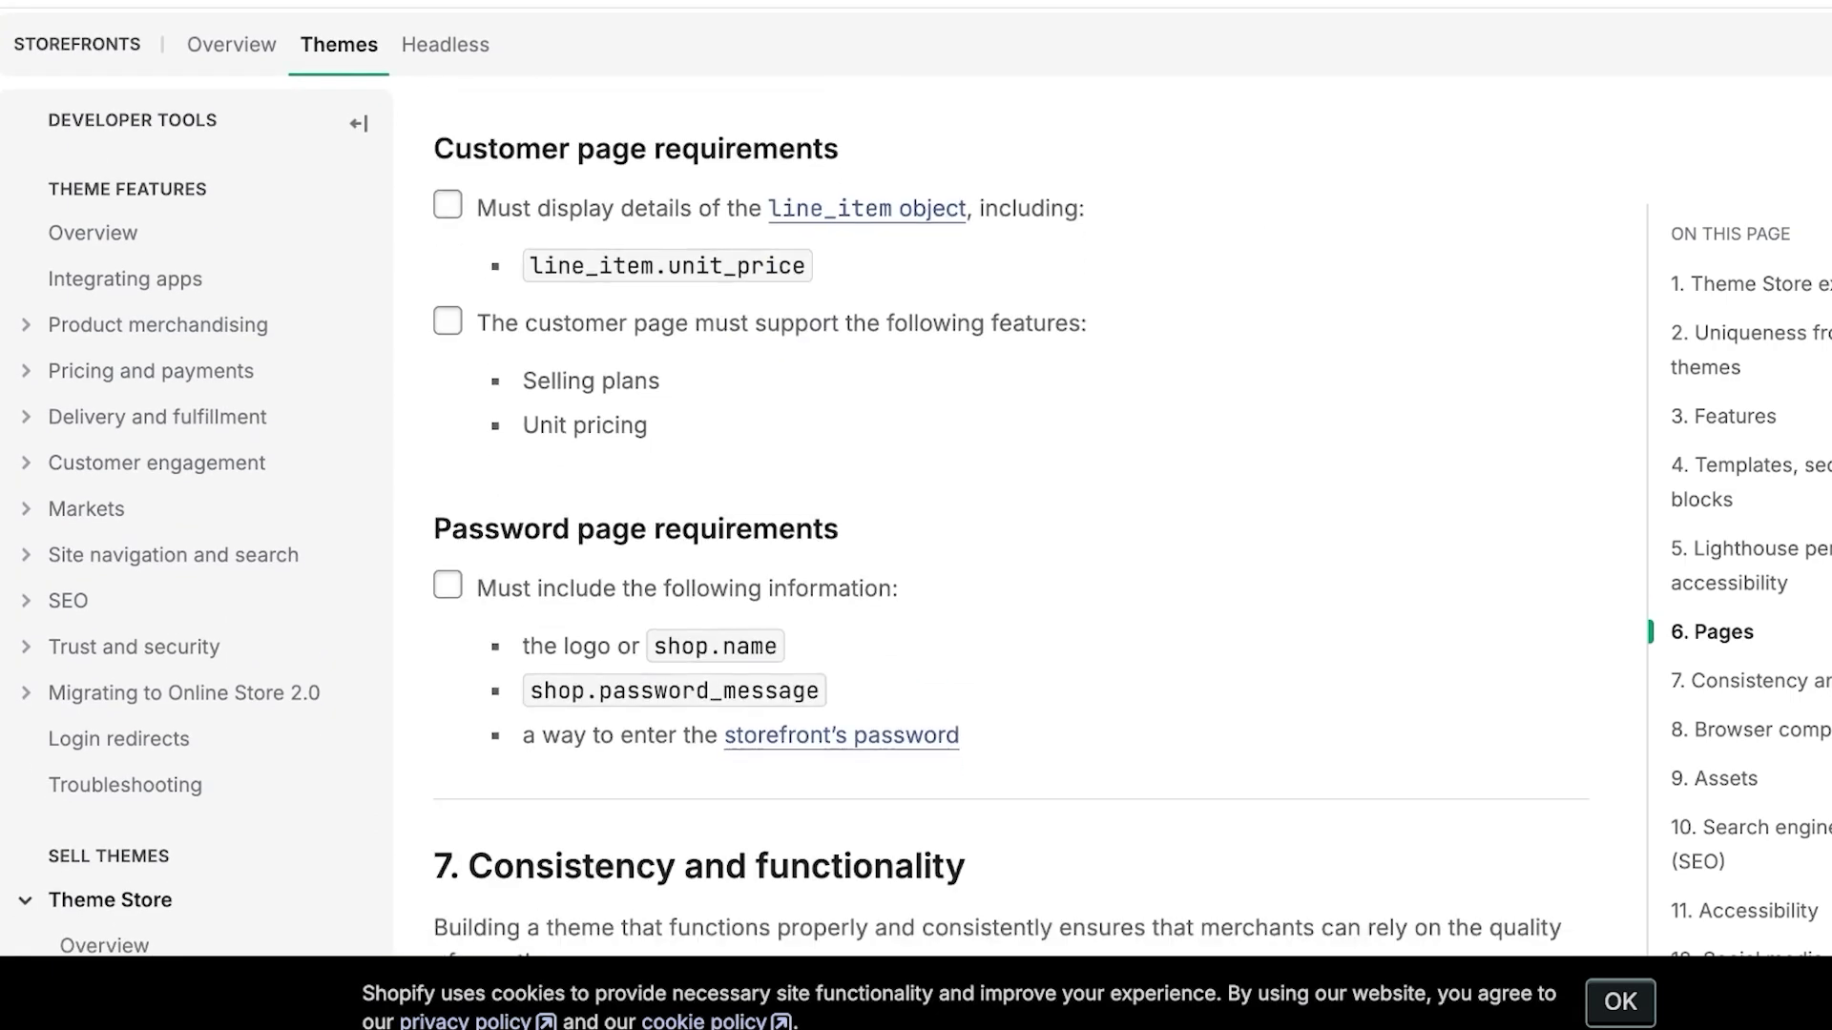
pyautogui.scroll(-9, 991, 526)
pyautogui.scroll(4, 991, 524)
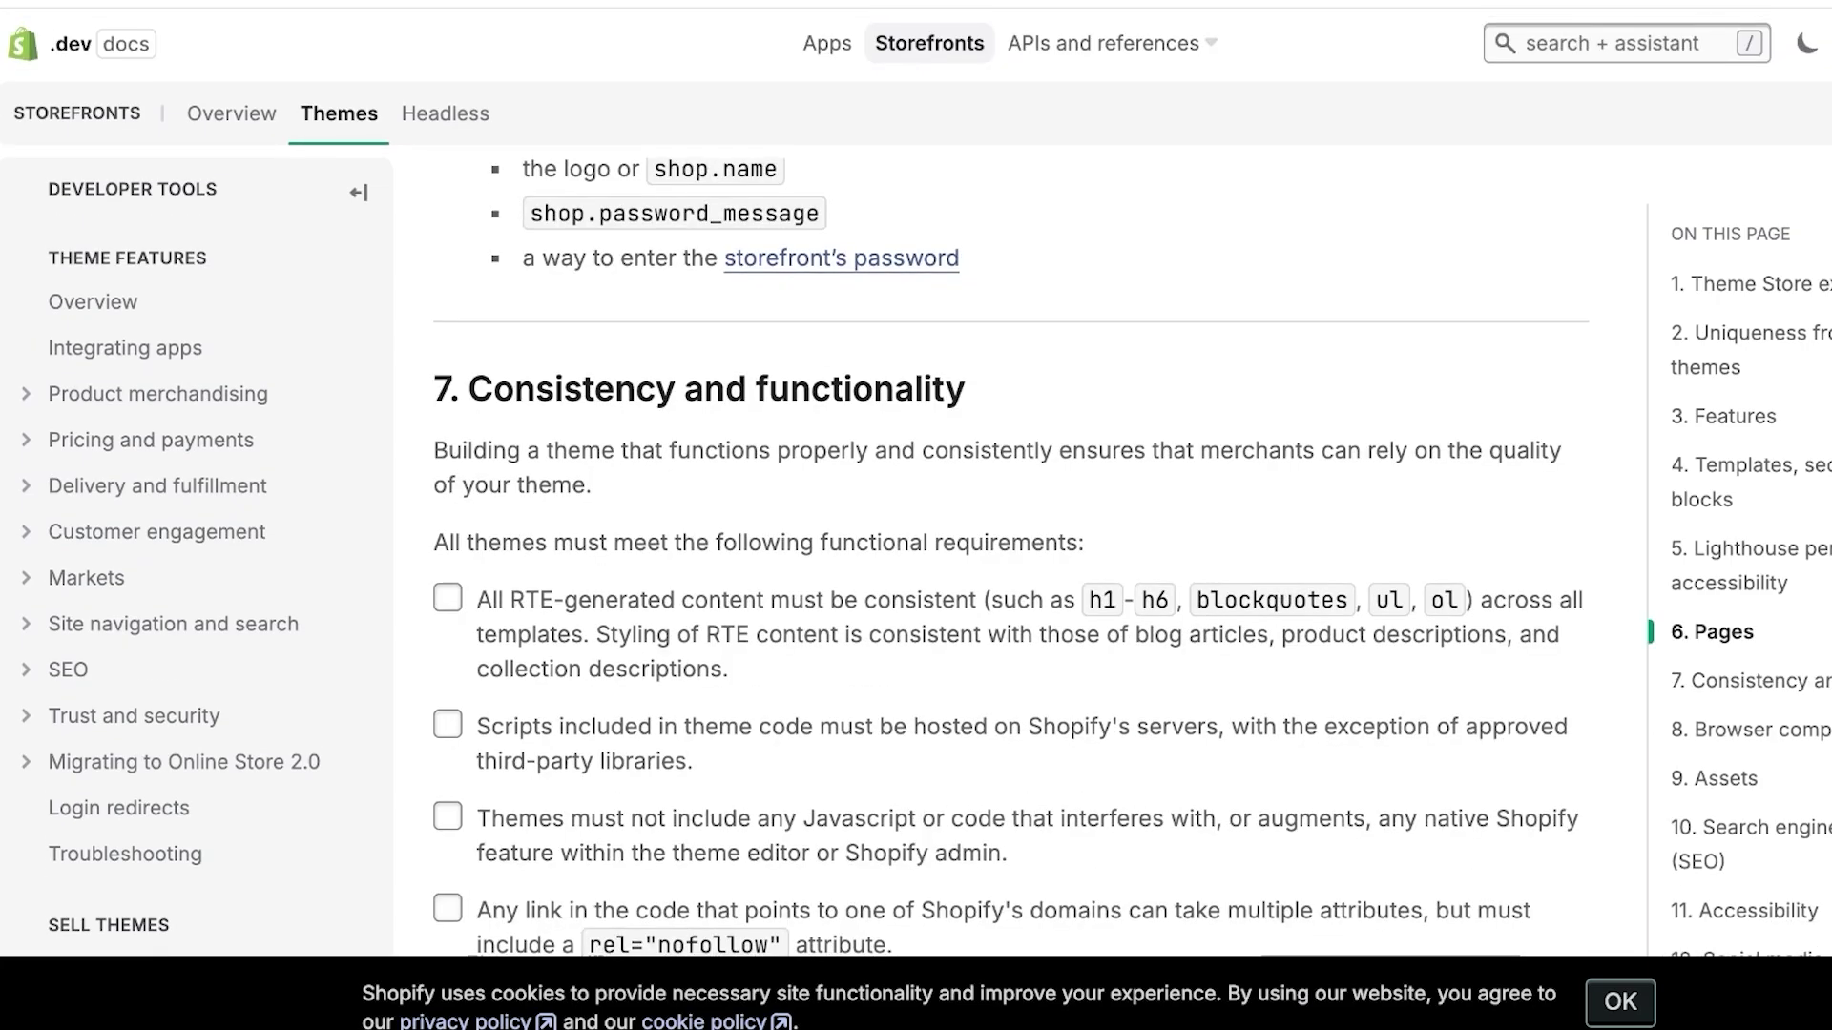
pyautogui.scroll(-20, 992, 526)
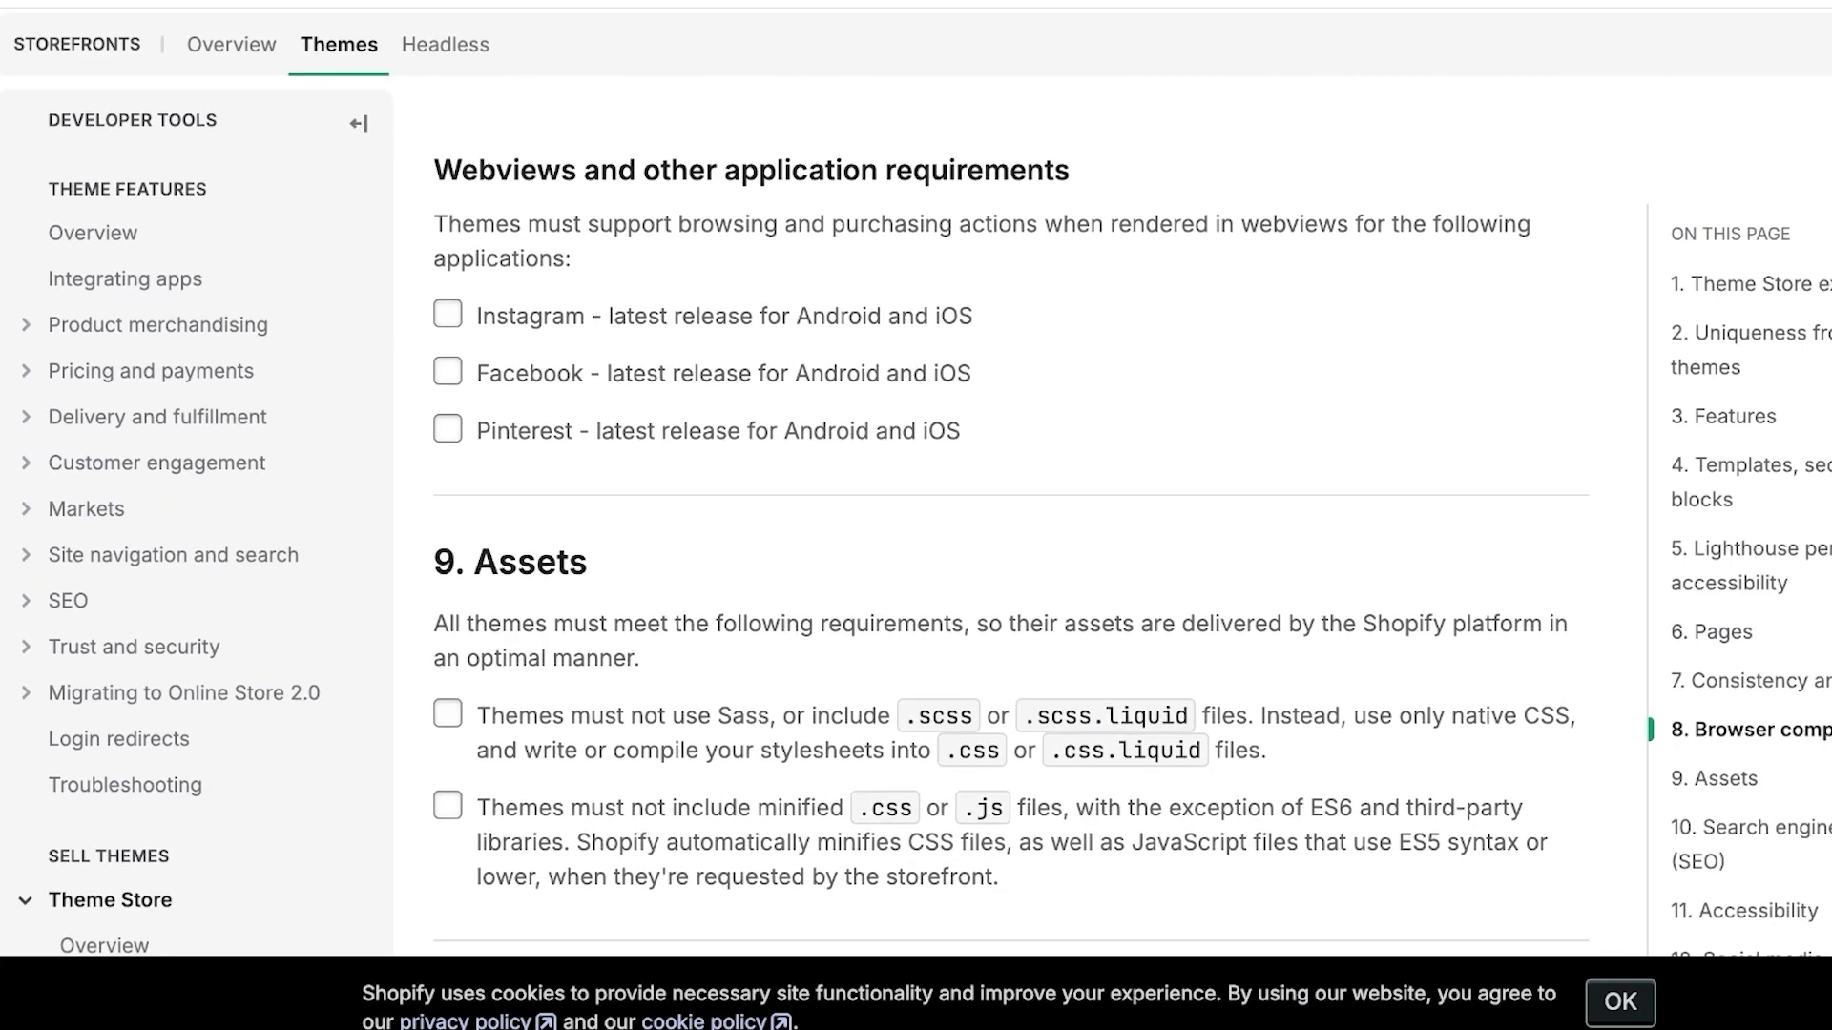
pyautogui.scroll(-8, 992, 526)
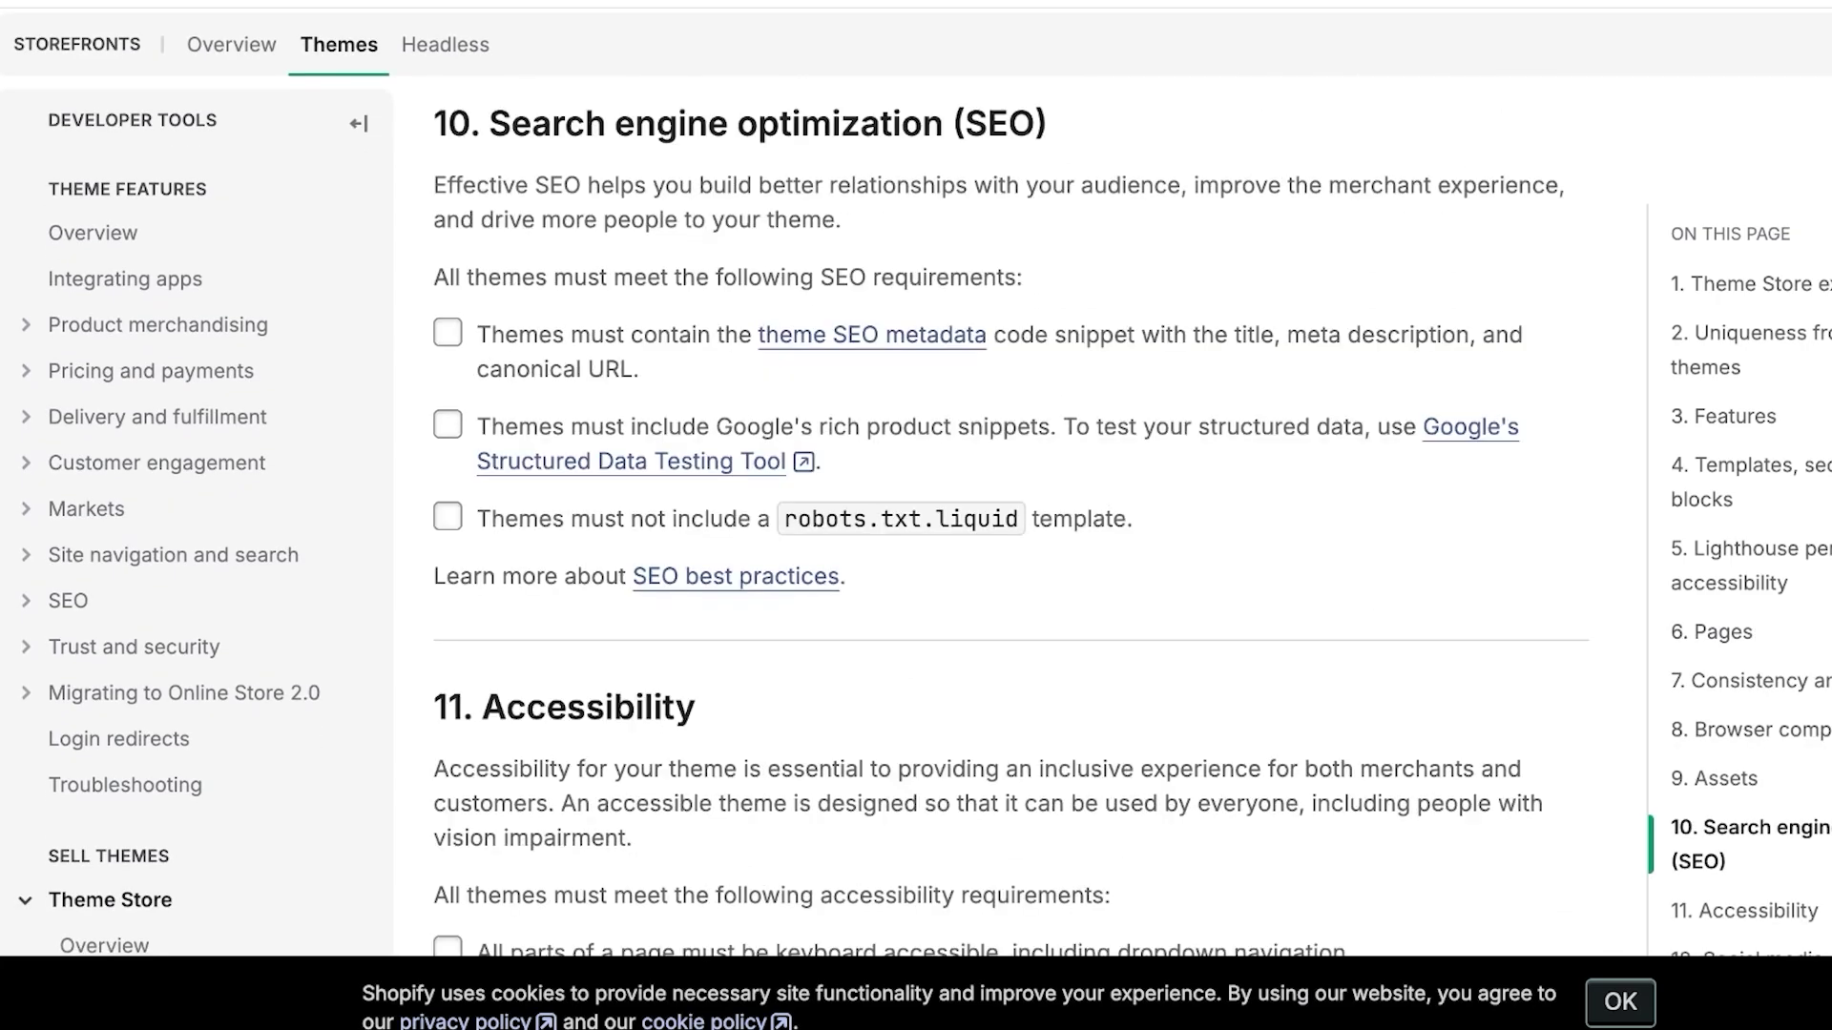
pyautogui.scroll(-3, 991, 525)
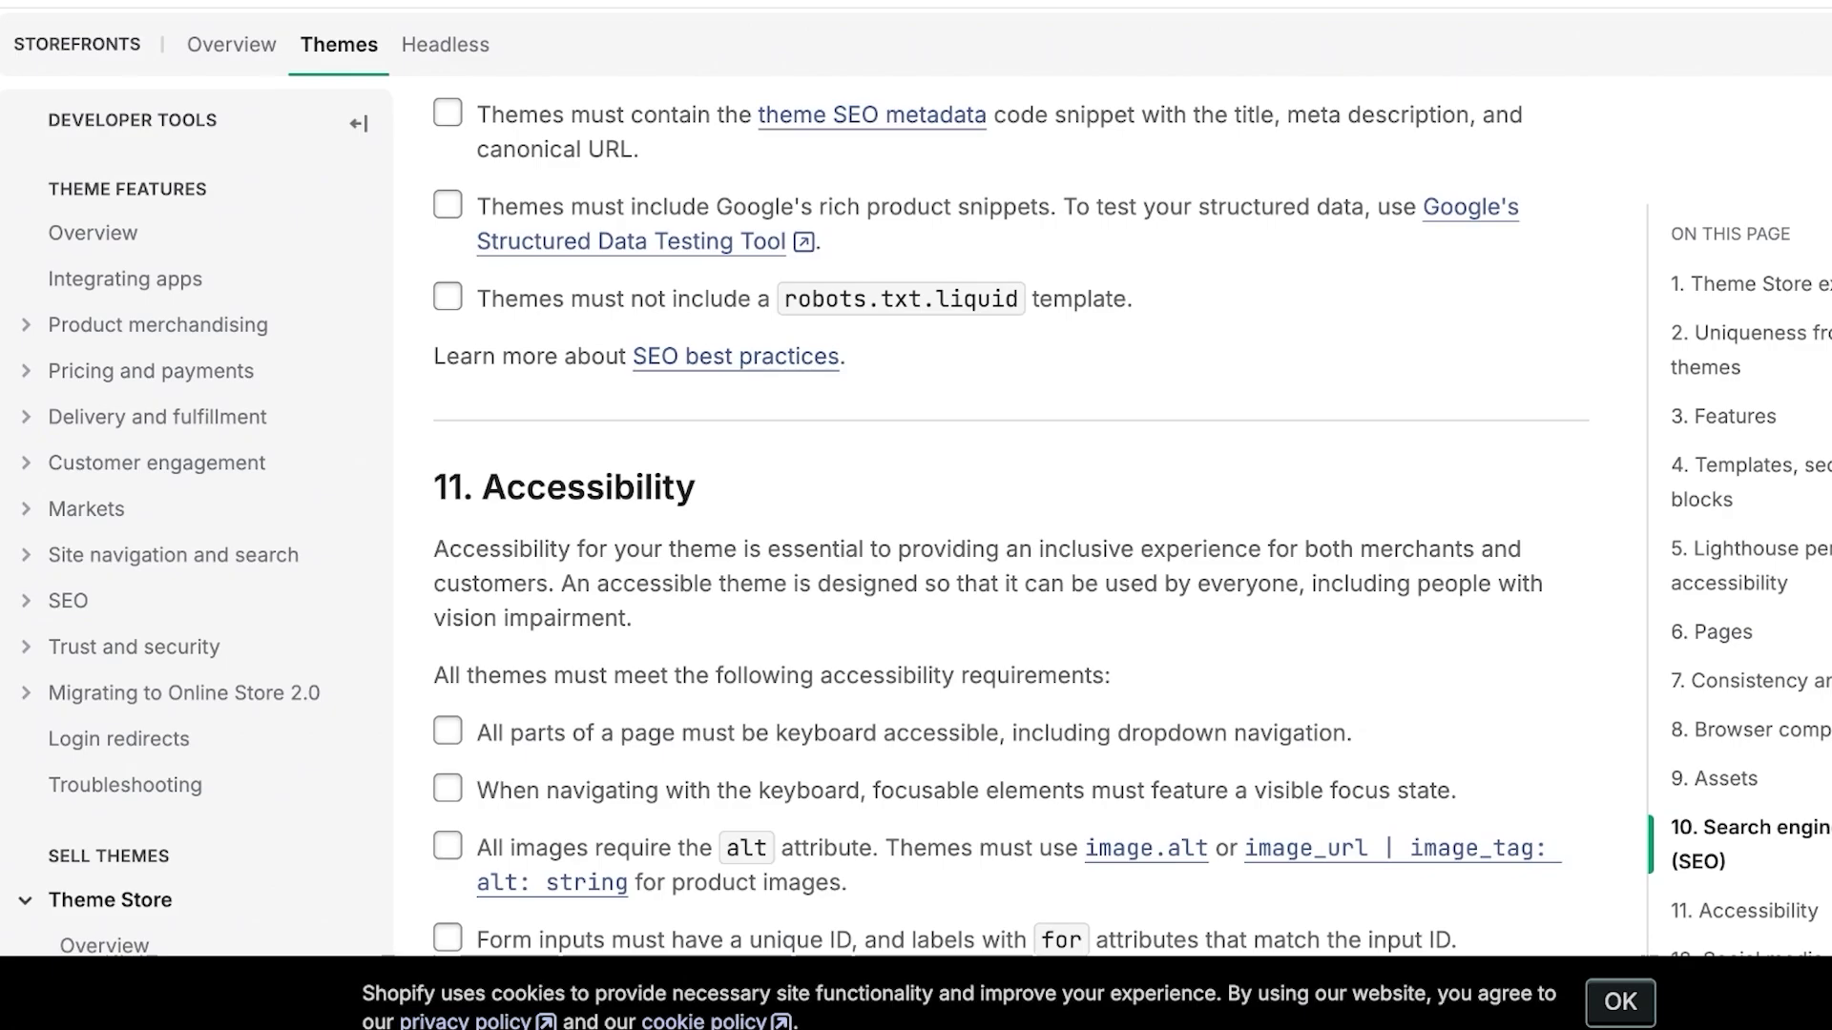
pyautogui.scroll(-6, 992, 526)
# Scroll so Settings' basic requirements, from setting labels to the theme_info section, fill the page
pyautogui.scroll(-5, 991, 524)
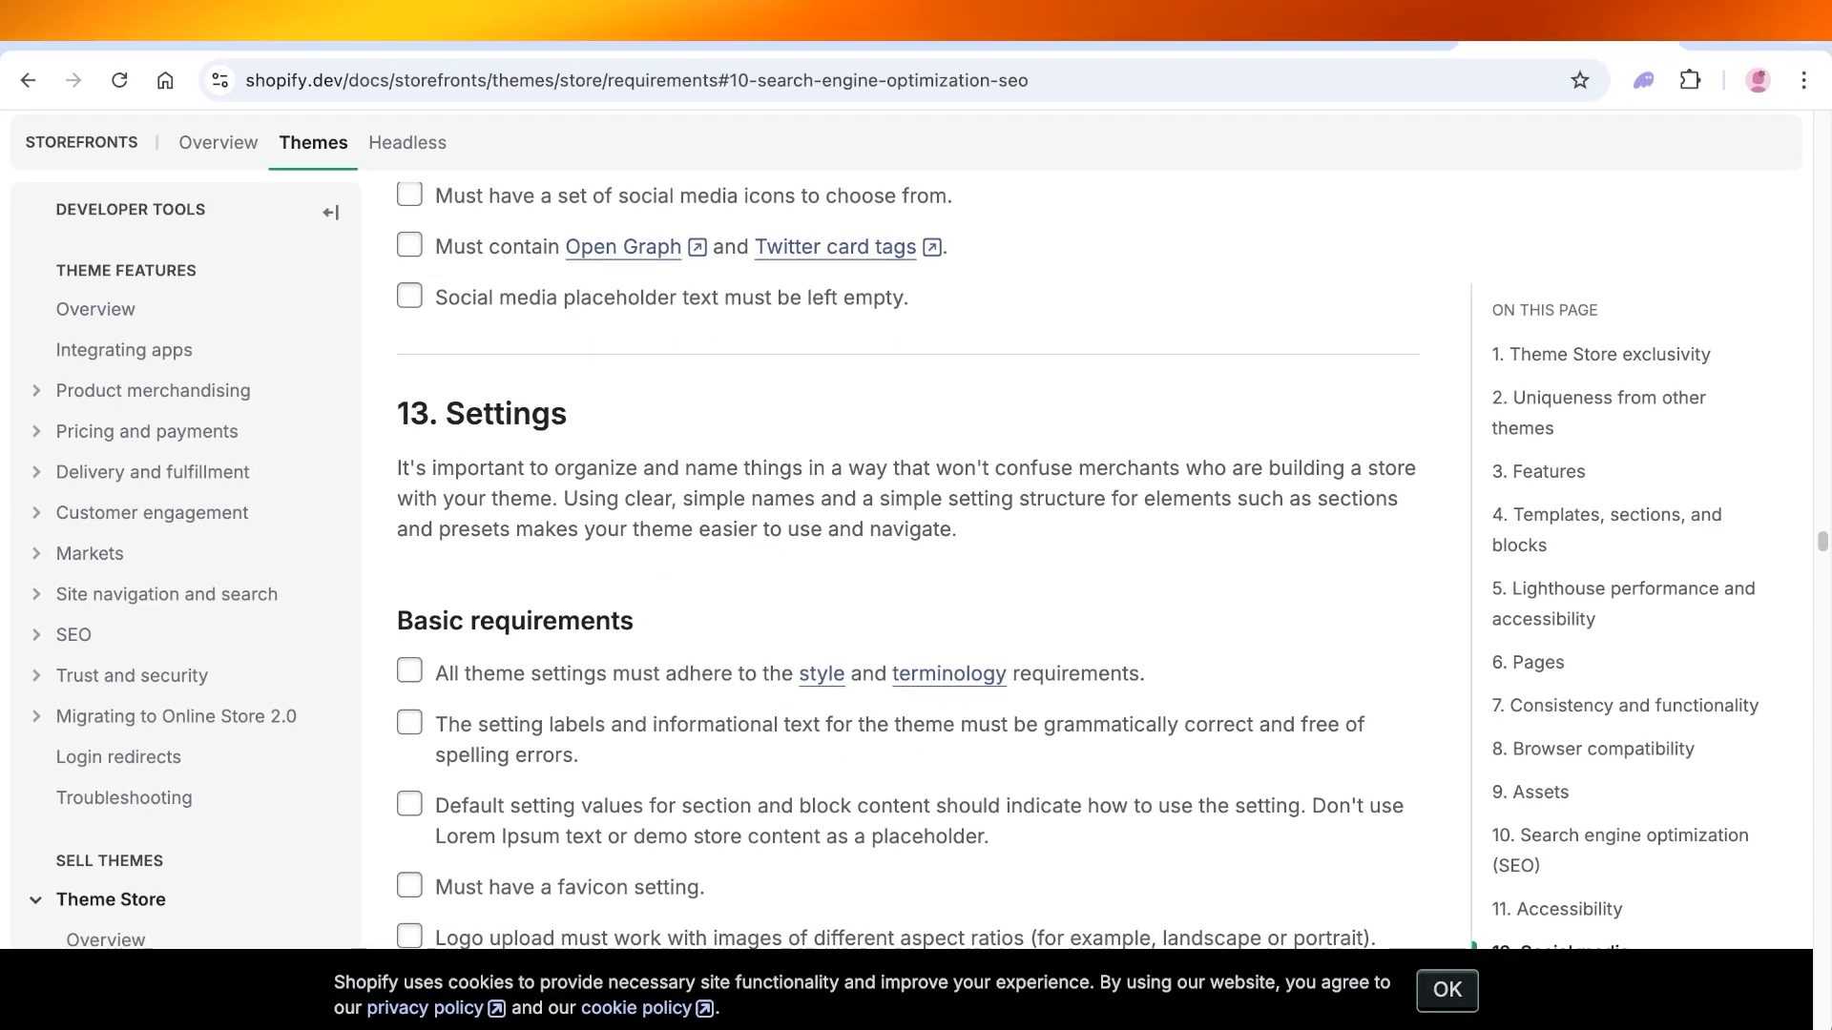
pyautogui.scroll(-1, 905, 553)
pyautogui.scroll(-3, 906, 554)
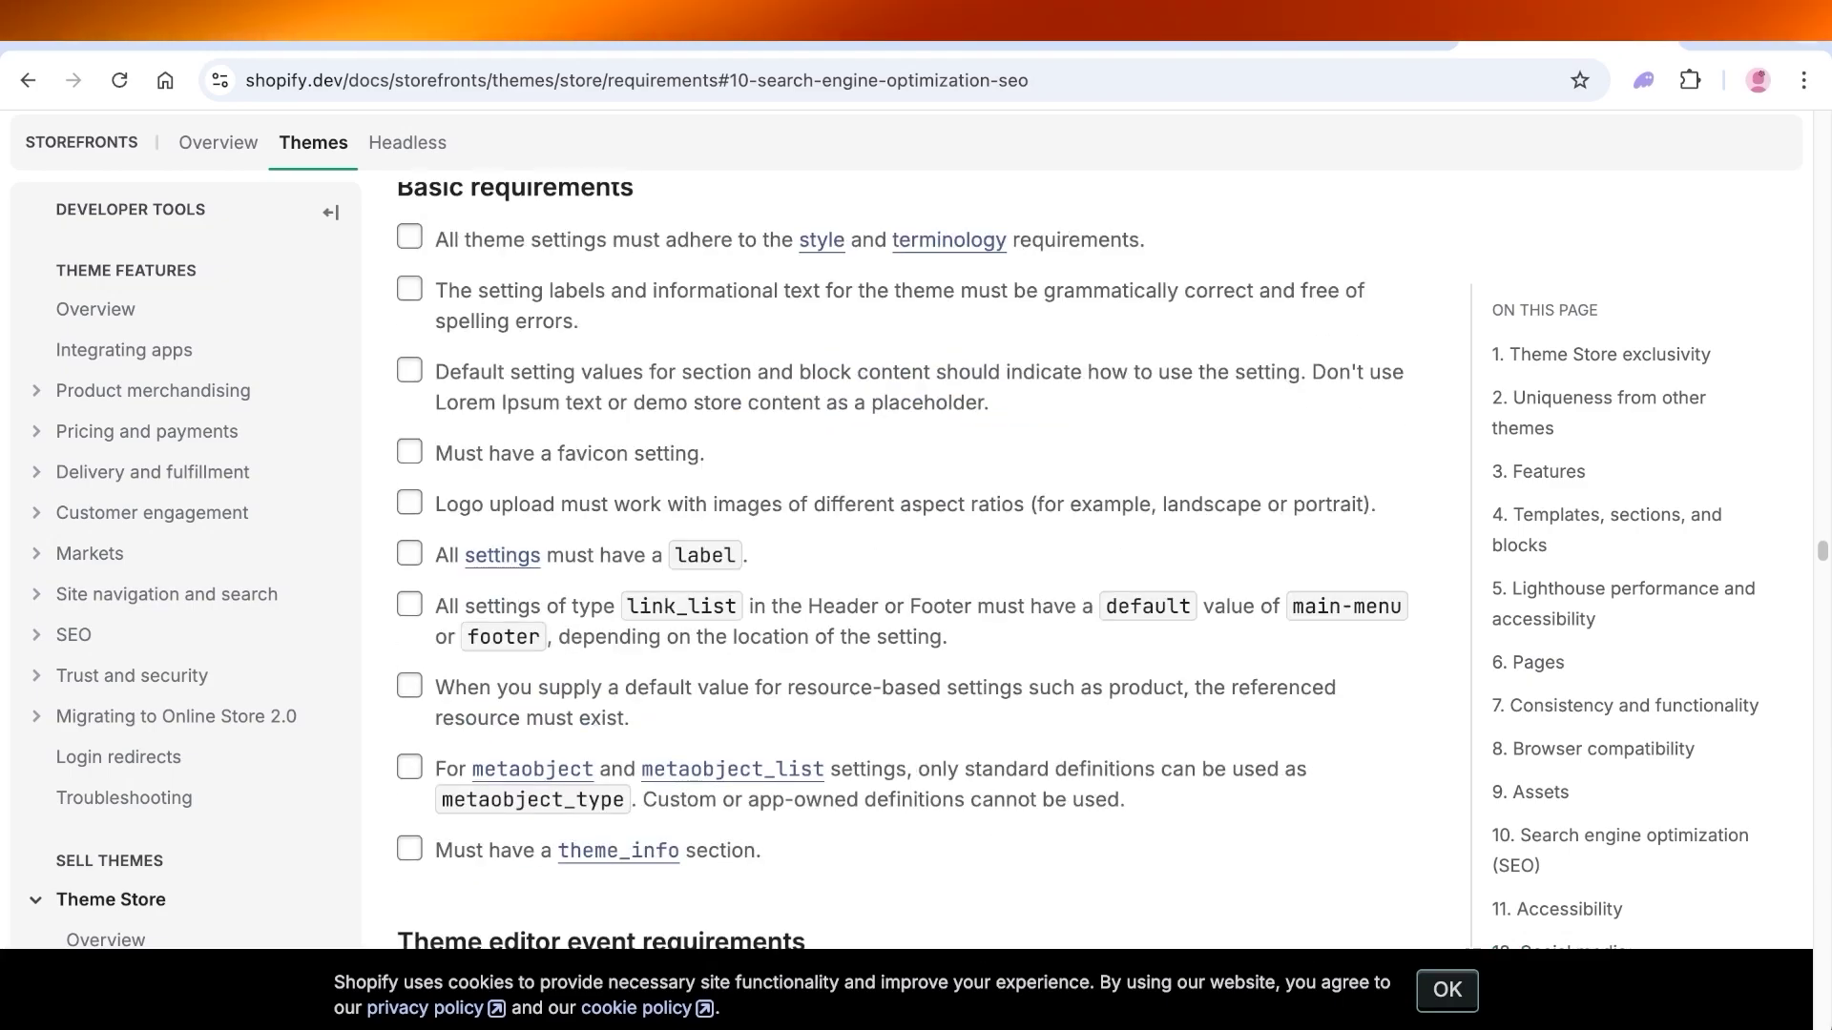